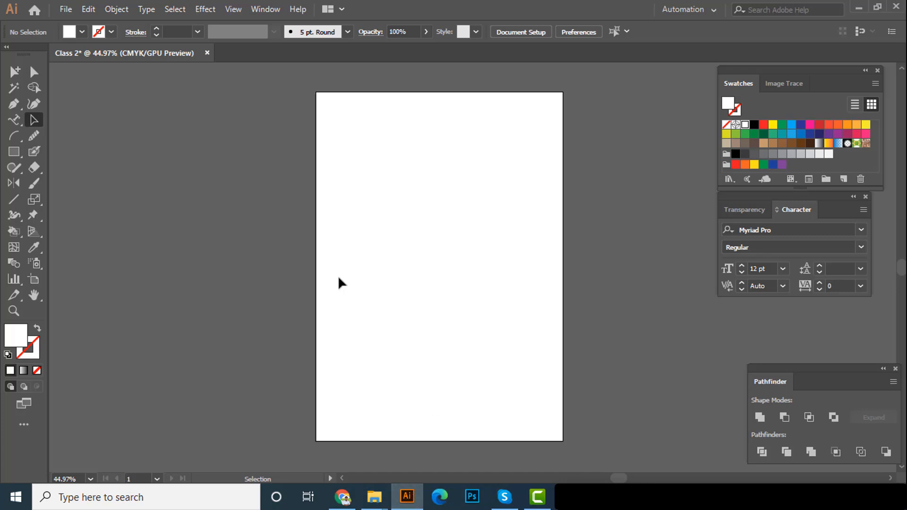
Draw a yellow-filled square with no stroke near the artboard's upper-left corner
drag(379, 106, 328, 150)
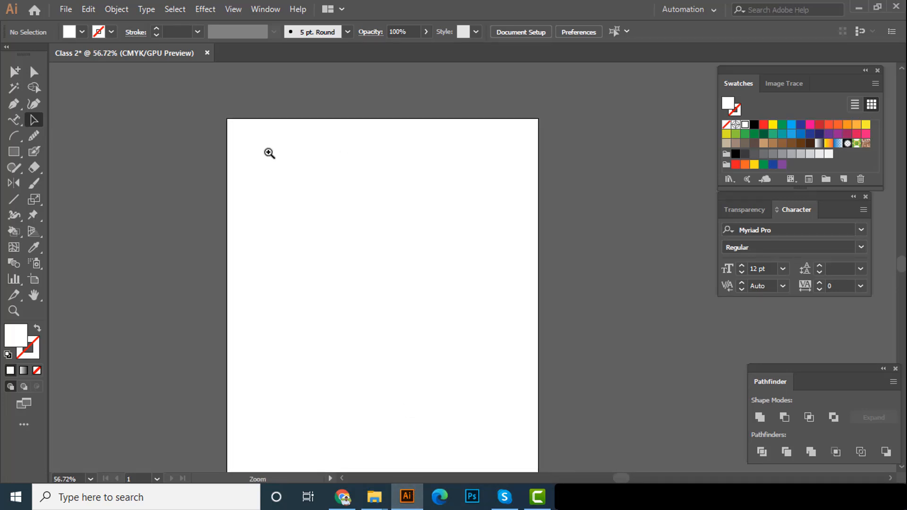
drag(250, 163, 290, 155)
click(14, 151)
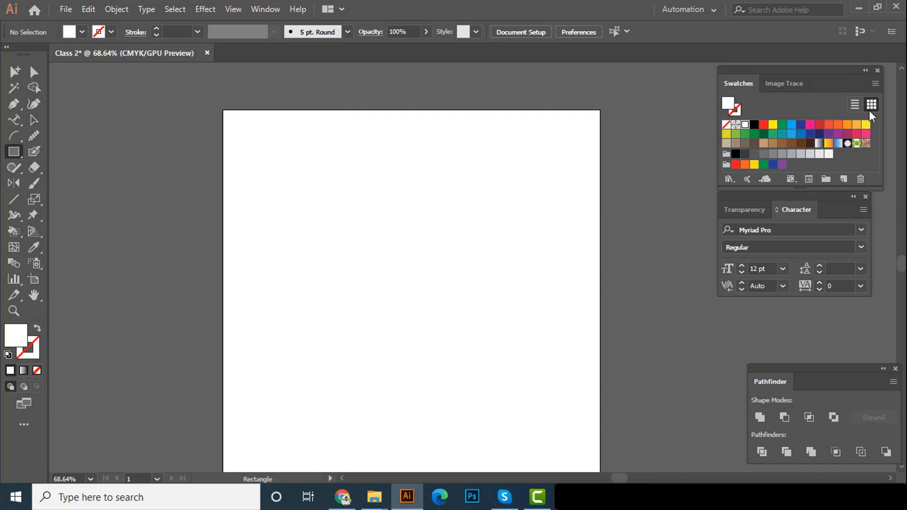
click(773, 125)
drag(269, 133, 252, 211)
click(240, 164)
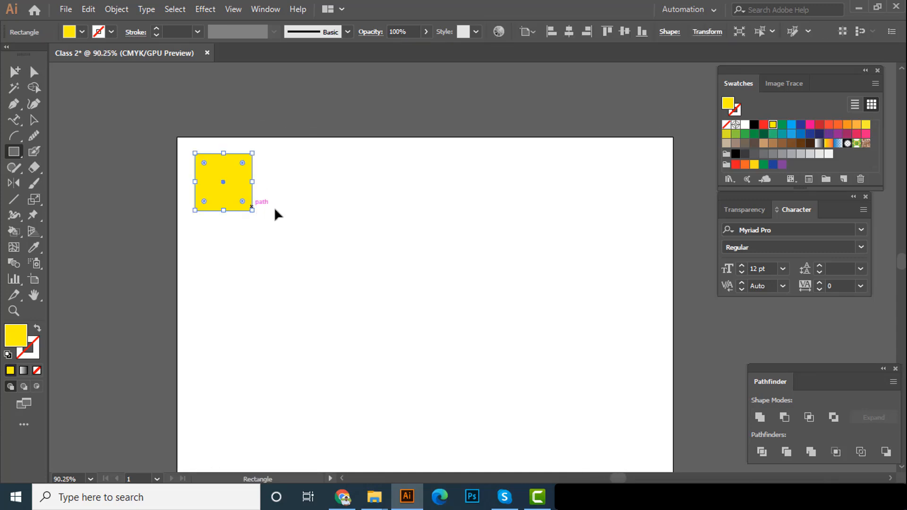
click(293, 201)
drag(309, 210, 308, 209)
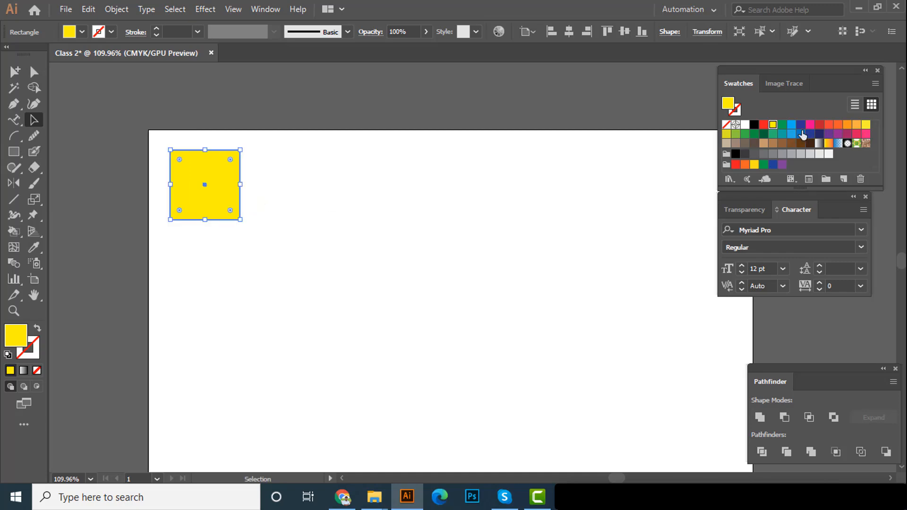
Change the square's fill to black and deselect it
click(754, 125)
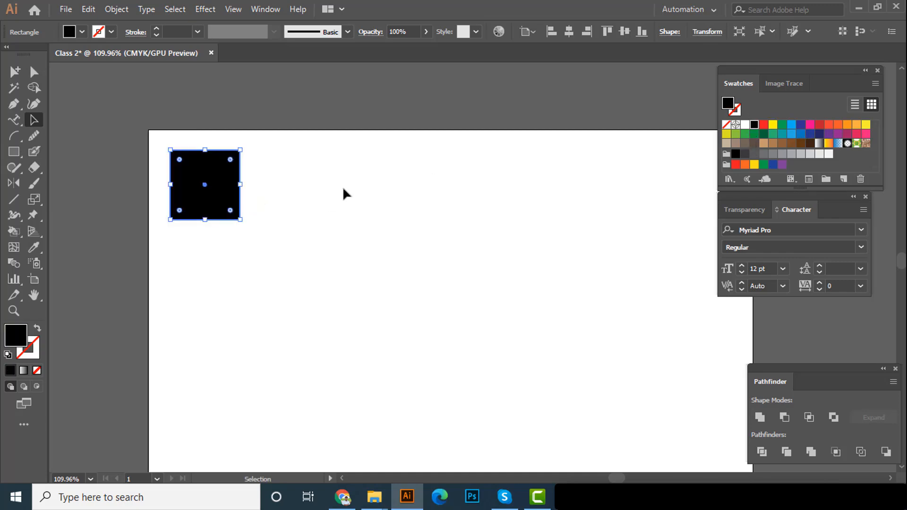
click(342, 189)
ctrl+alt+click(341, 189)
ctrl+click(243, 200)
mouse_move(244, 184)
mouse_down()
mouse_move(214, 183)
mouse_move(243, 182)
mouse_up()
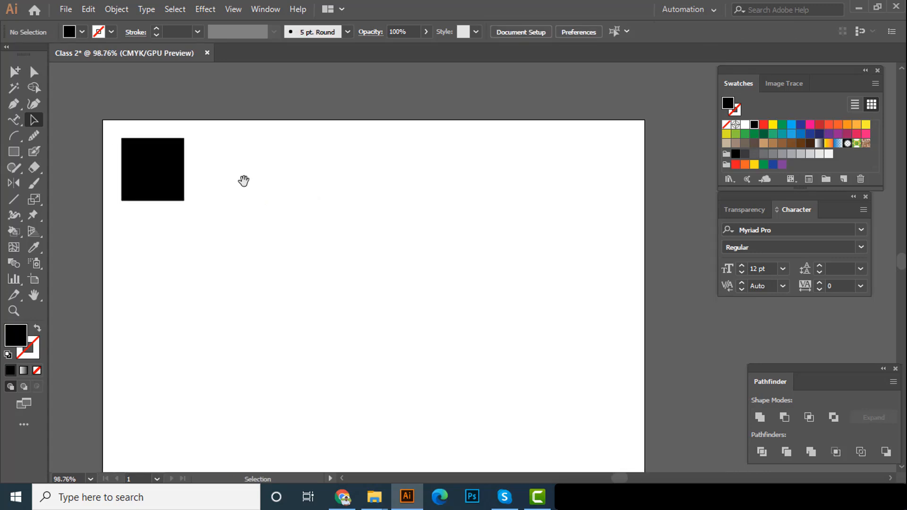
Duplicate the black square horizontally to the right with an offset of about 1.06 in, leaving a narrow gap
key(alt)
drag(178, 186, 242, 184)
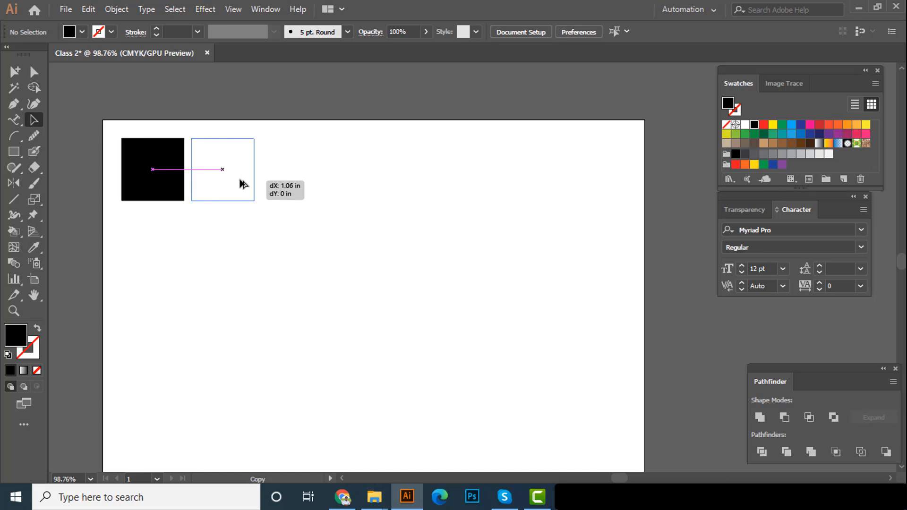
key(shift)
drag(243, 184, 242, 184)
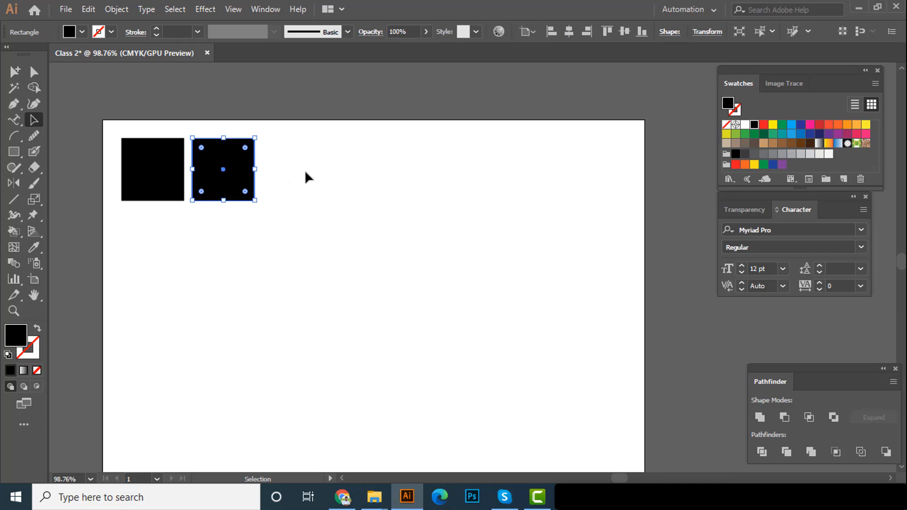
Repeat the square's duplication five times to build an evenly spaced row of seven squares
key(a)
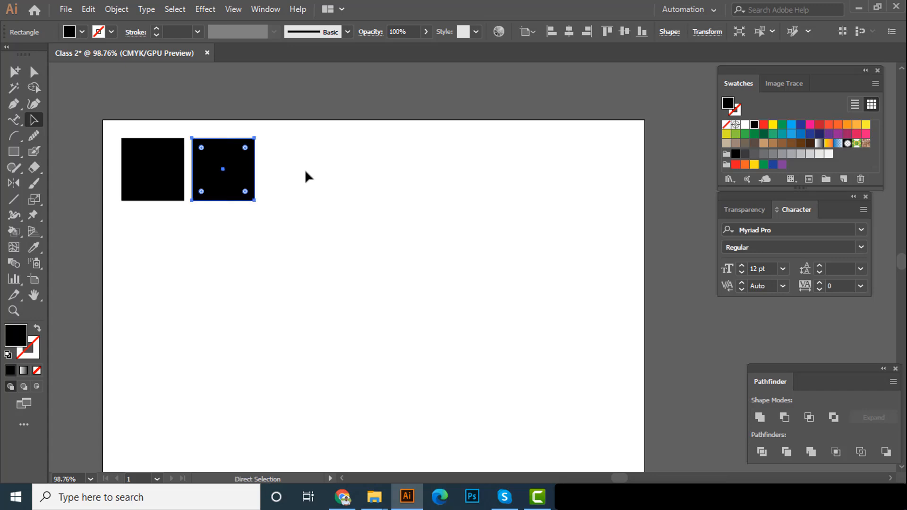
key(ctrl+d)
key(ctrl+d)
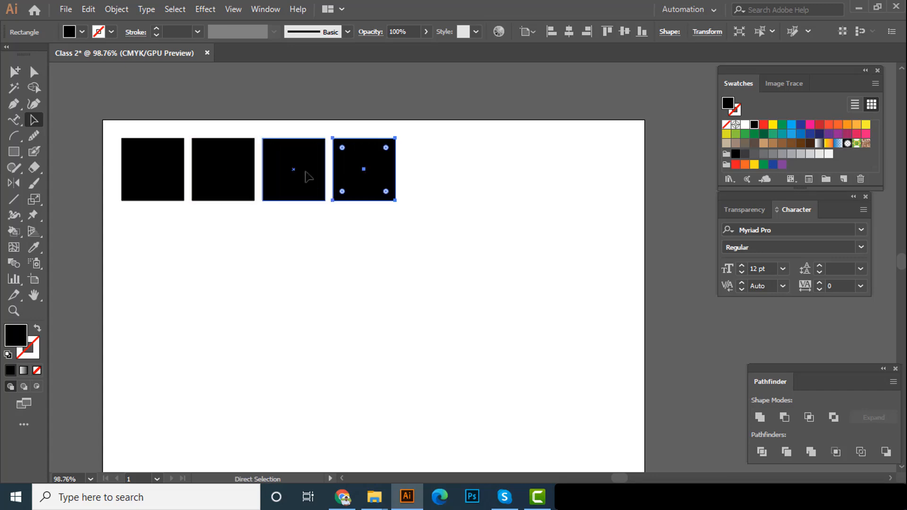
key(ctrl+d)
key(ctrl+d)
key(ctrl+d)
key(v)
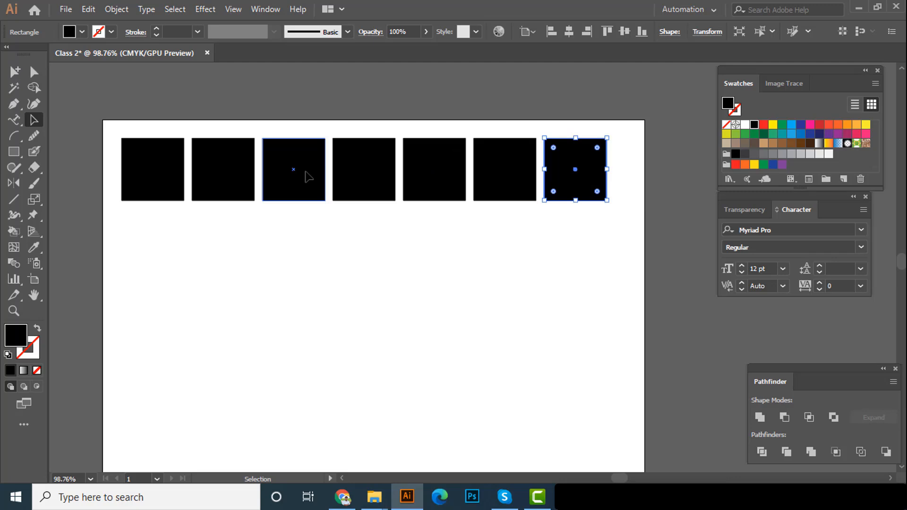
Duplicate the whole row of seven squares straight down, leaving a gap like the one between the squares
click(451, 261)
drag(478, 261, 434, 227)
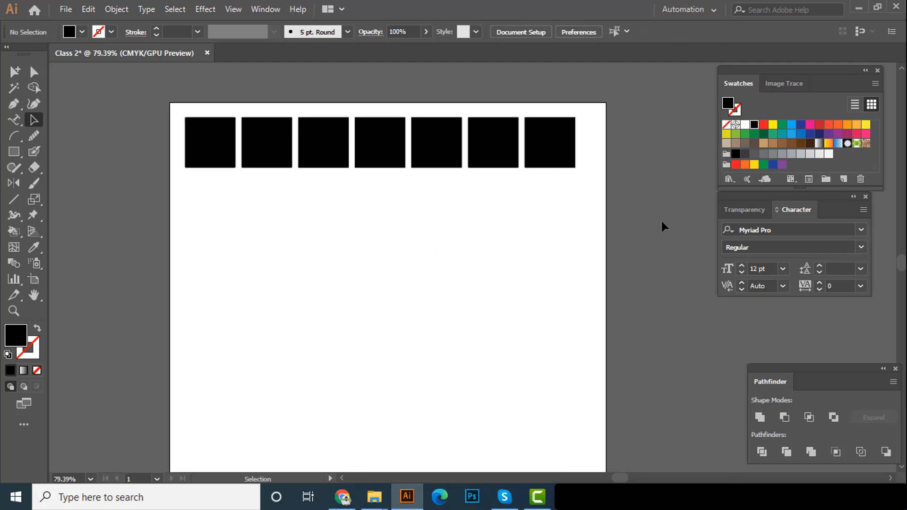
drag(605, 205, 191, 114)
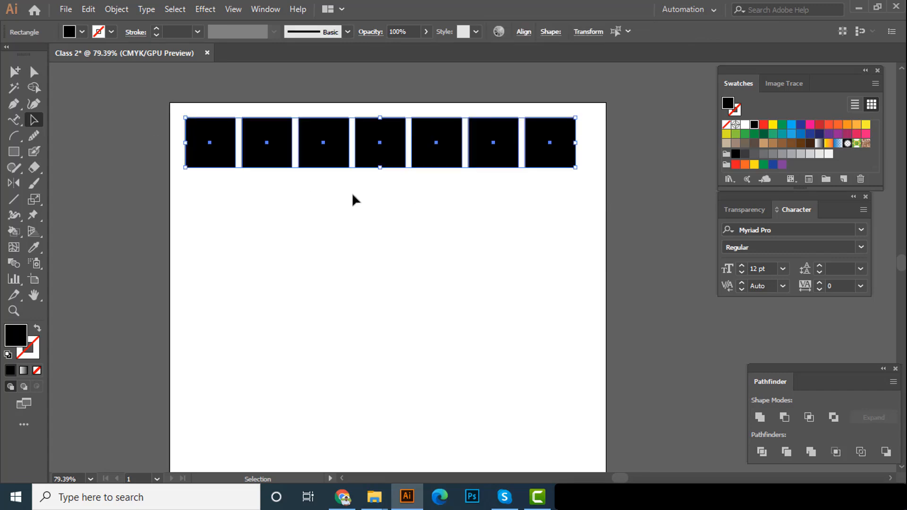
drag(375, 156, 371, 206)
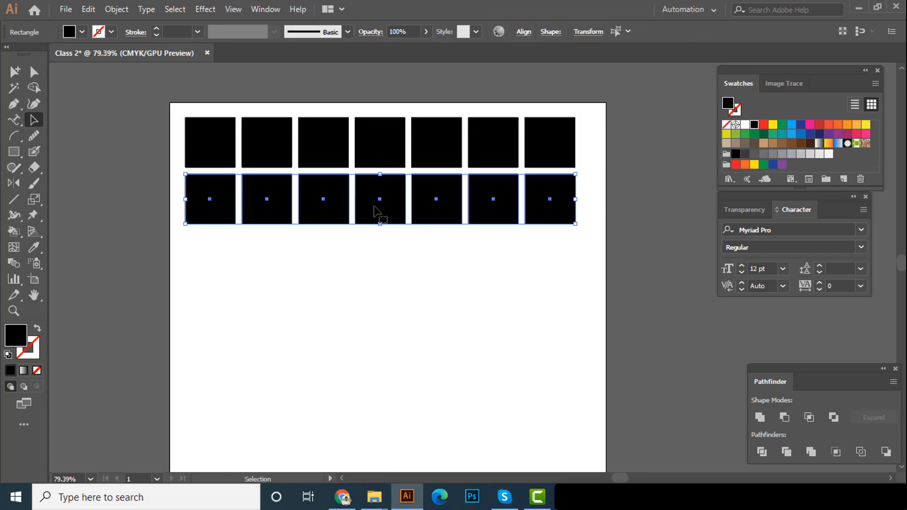
Repeat the row duplication until the grid has eight rows of black squares, and deselect everything
scroll(421, 237, down, 2)
key(ctrl+d)
key(ctrl+d)
key(ctrl+d)
key(ctrl+d)
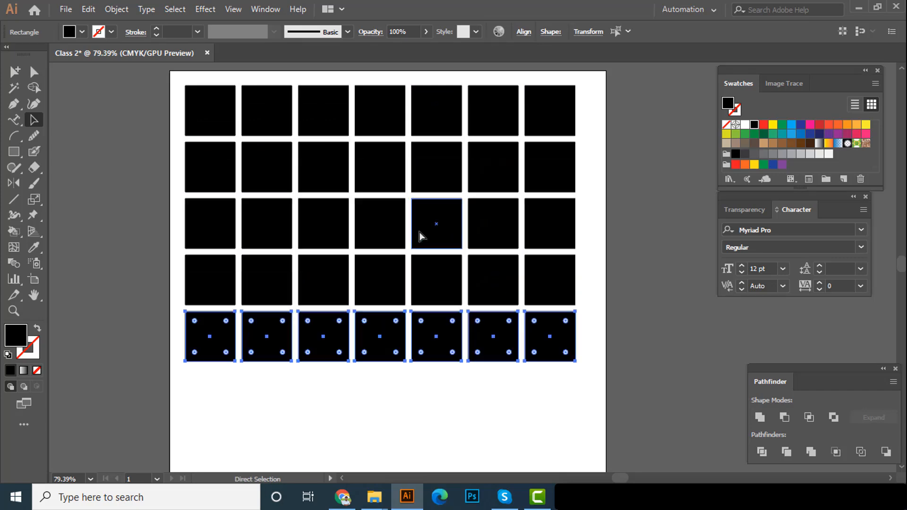
key(ctrl+d)
key(ctrl+d)
scroll(559, 223, down, 2)
drag(472, 245, 444, 227)
scroll(463, 213, up, 1)
click(664, 177)
drag(582, 245, 552, 198)
scroll(551, 187, down, 1)
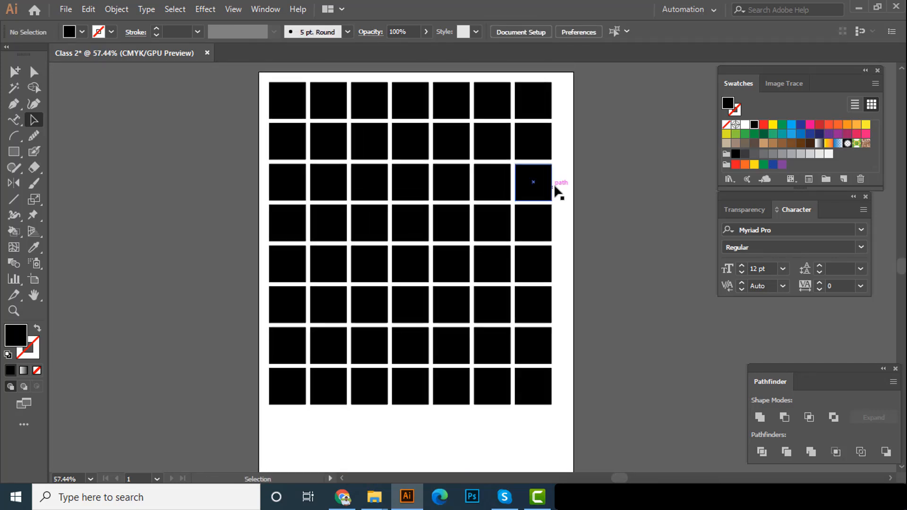
Fill the second row of squares with red and the third row with dark blue
click(300, 149)
drag(208, 141, 624, 140)
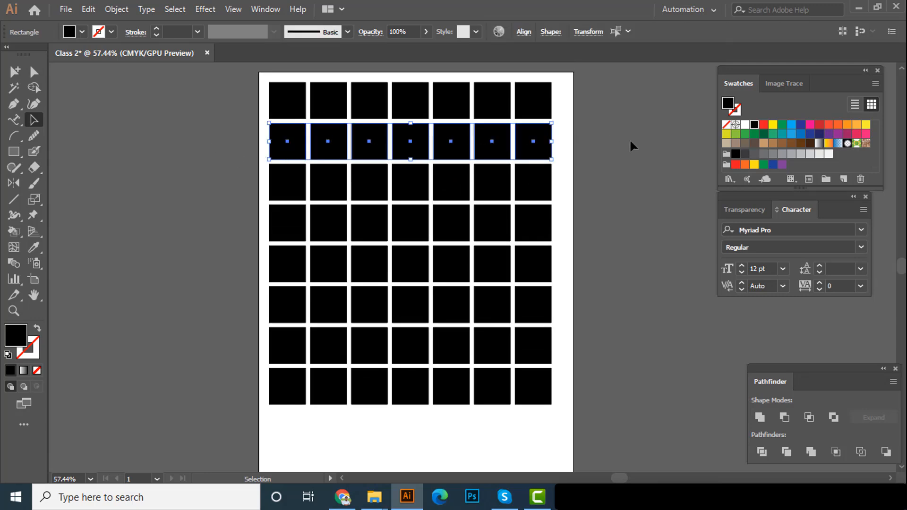
click(766, 126)
click(597, 184)
drag(580, 184, 246, 183)
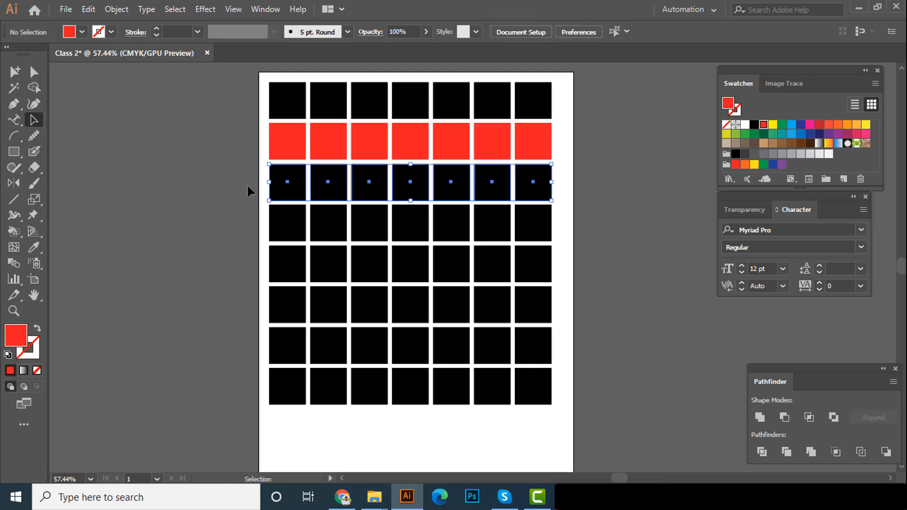
click(800, 125)
click(670, 202)
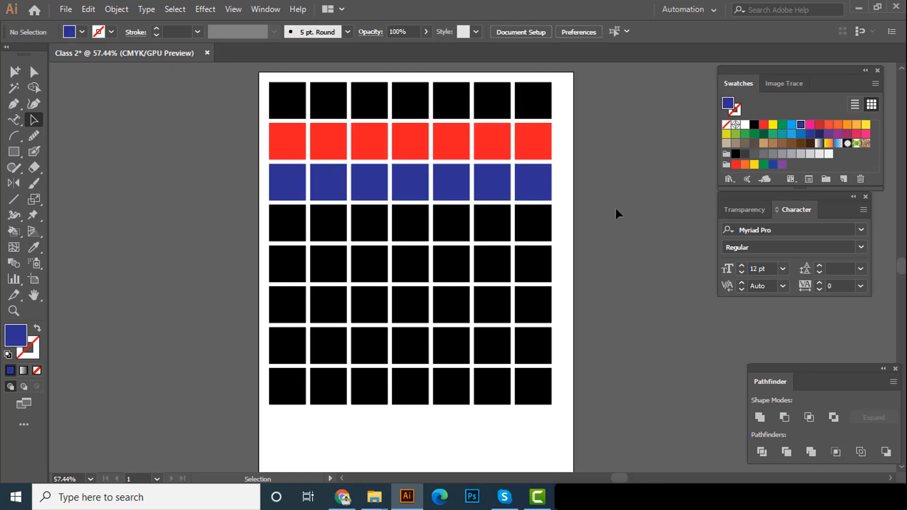
Fill the fifth row of squares with red and the sixth row with green
drag(577, 229, 212, 273)
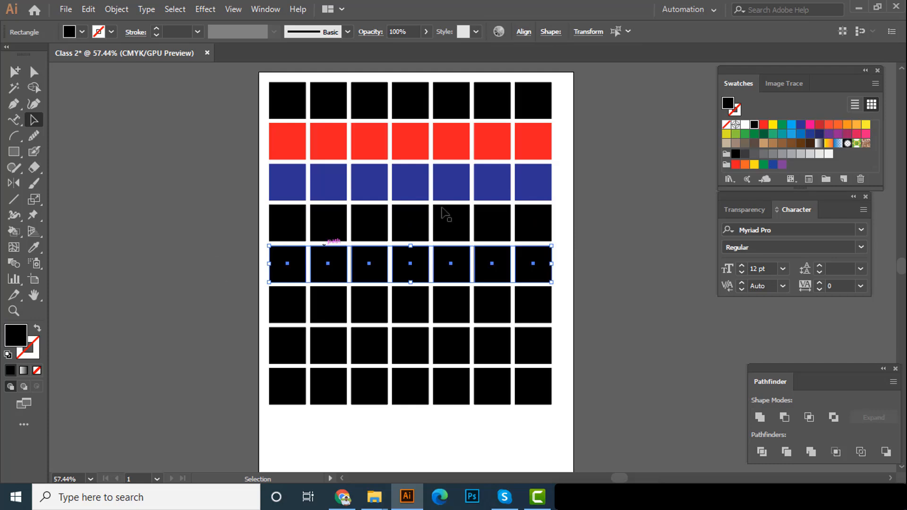
click(763, 124)
drag(582, 310, 168, 328)
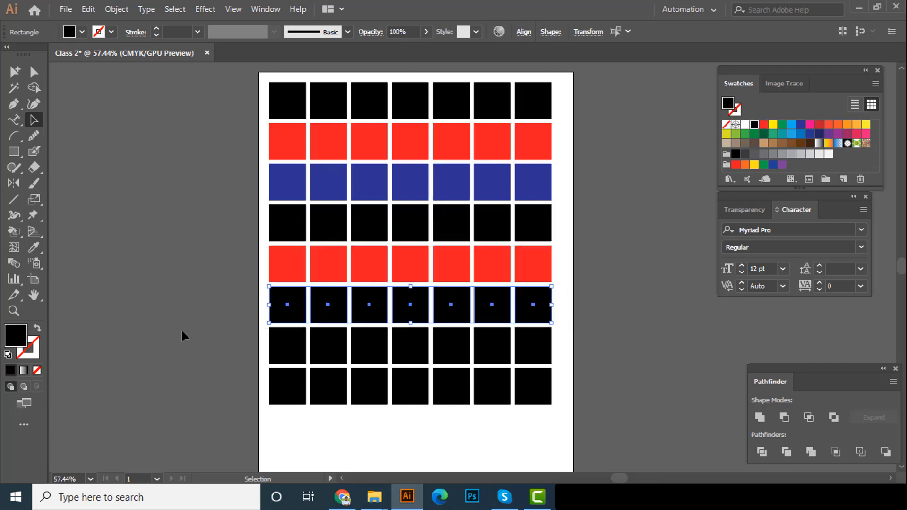
click(782, 125)
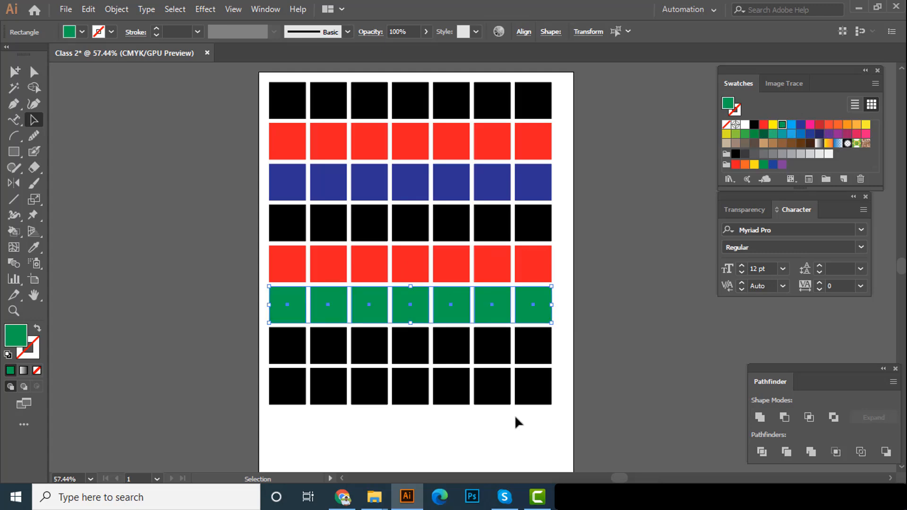
Fill the seventh row of squares with dark blue, leaving the bottom row black and nothing selected
mouse_move(581, 354)
mouse_down()
mouse_move(520, 371)
mouse_move(224, 356)
mouse_move(229, 363)
mouse_up()
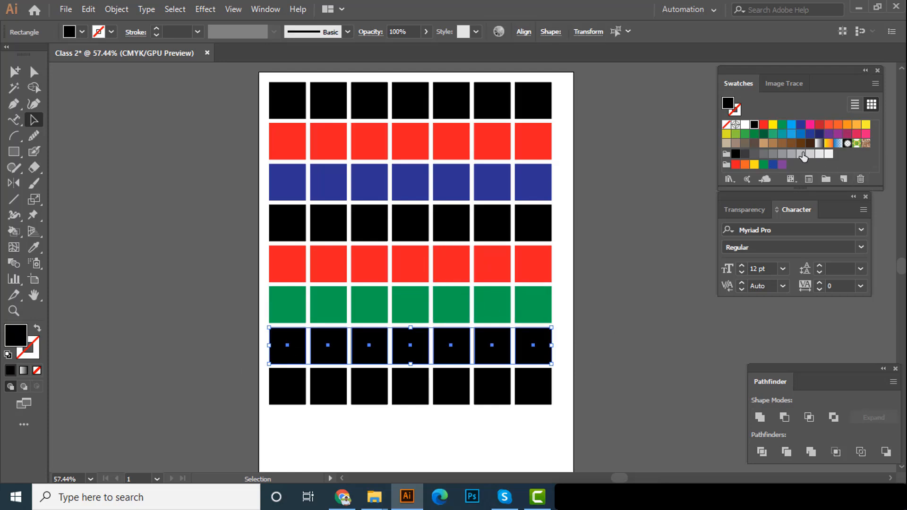
click(800, 124)
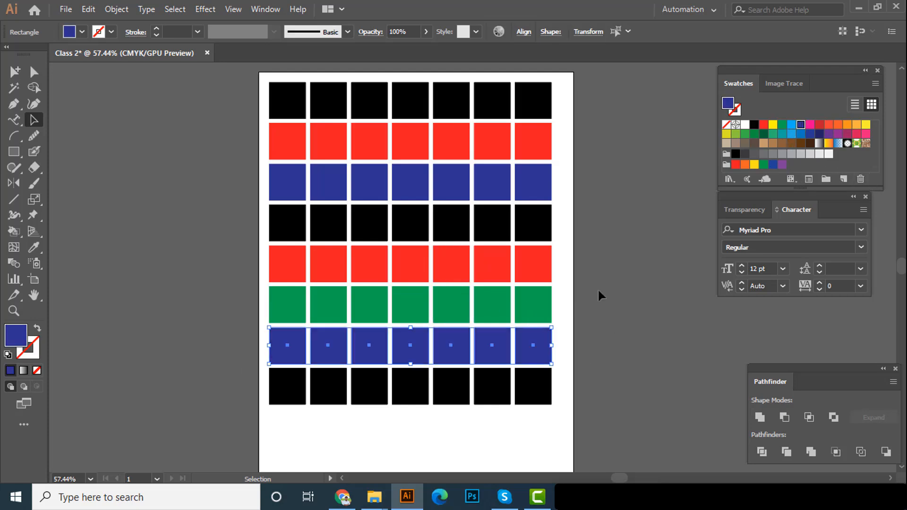
click(595, 287)
drag(576, 378, 207, 424)
click(214, 425)
Give the dark blue squares in the seventh row a red 7 pt stroke and deselect them
scroll(460, 200, up, 1)
scroll(487, 219, up, 1)
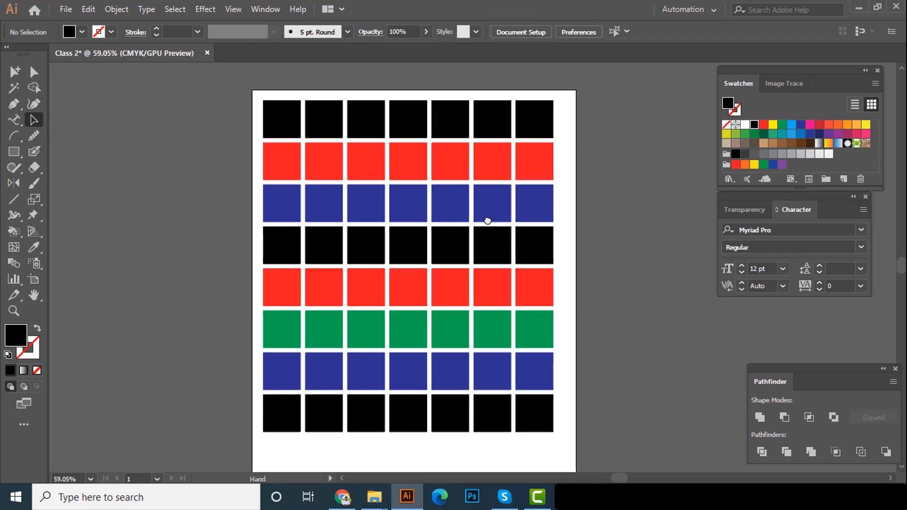
scroll(516, 215, up, 1)
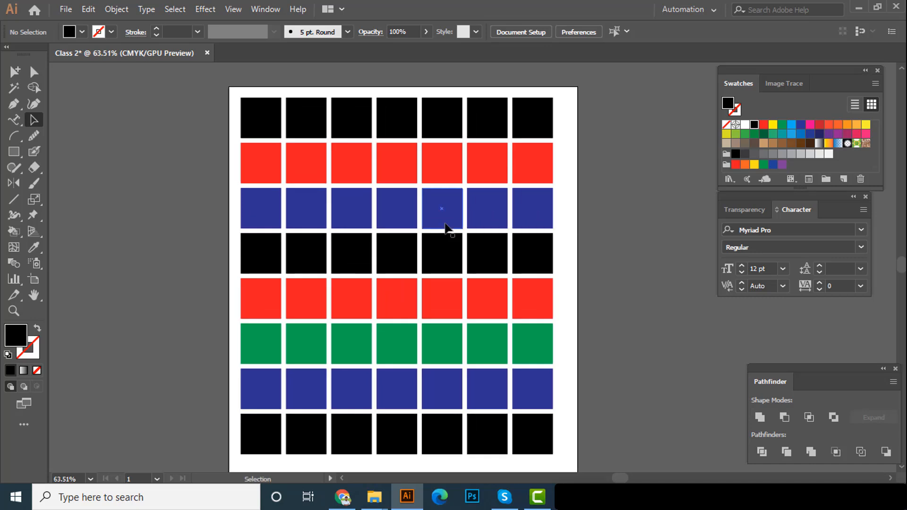
drag(223, 394, 591, 387)
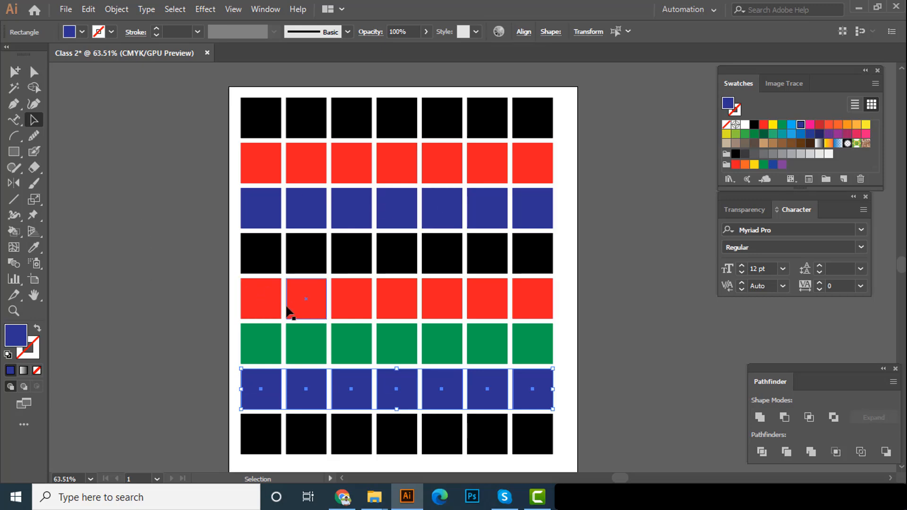
scroll(293, 357, down, 2)
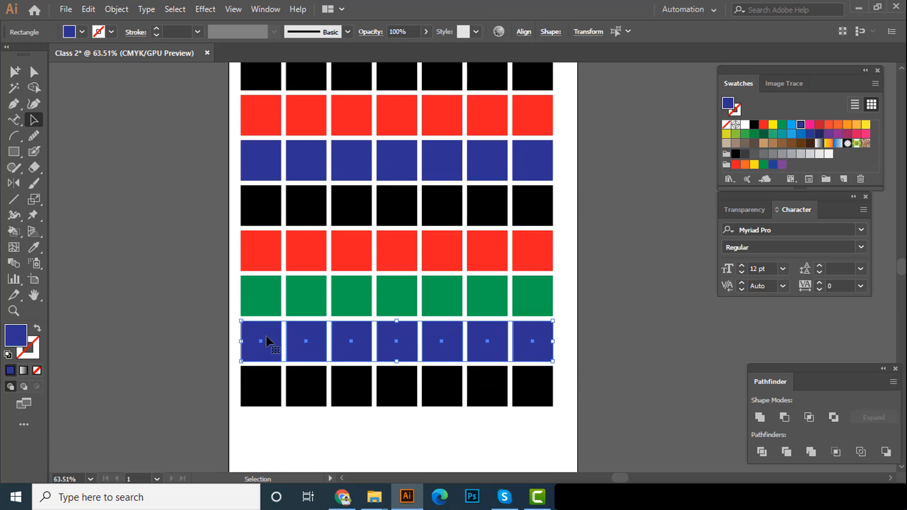
click(112, 32)
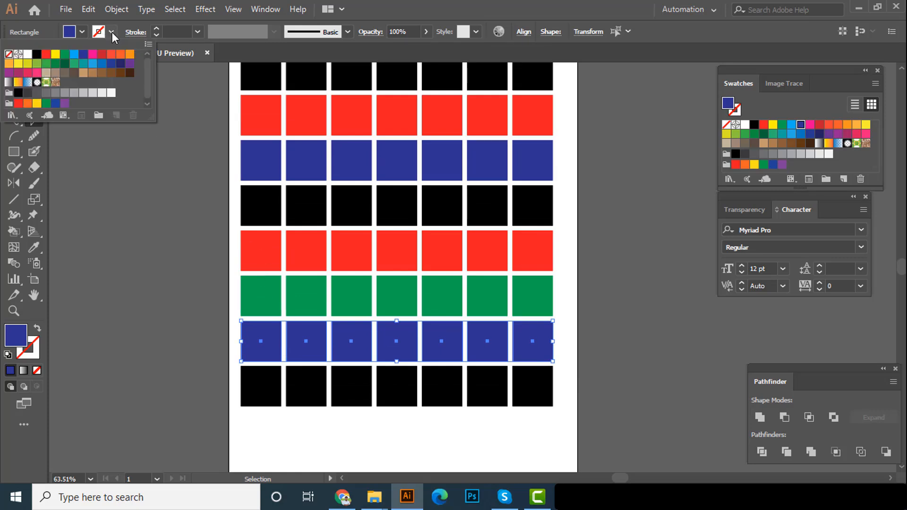
click(46, 54)
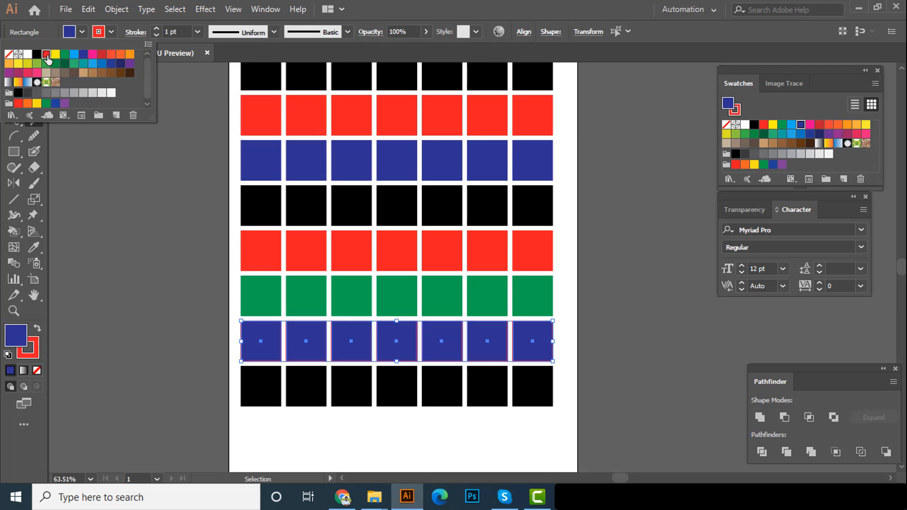
click(196, 32)
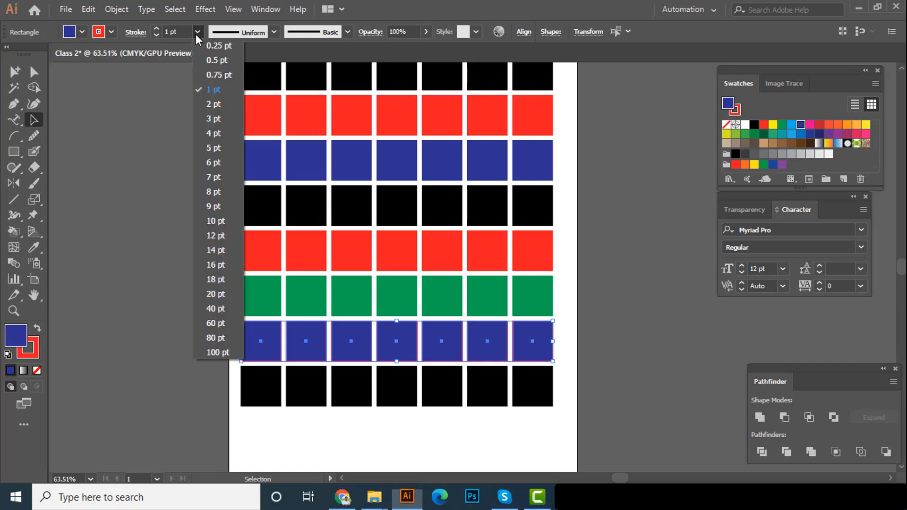
click(213, 177)
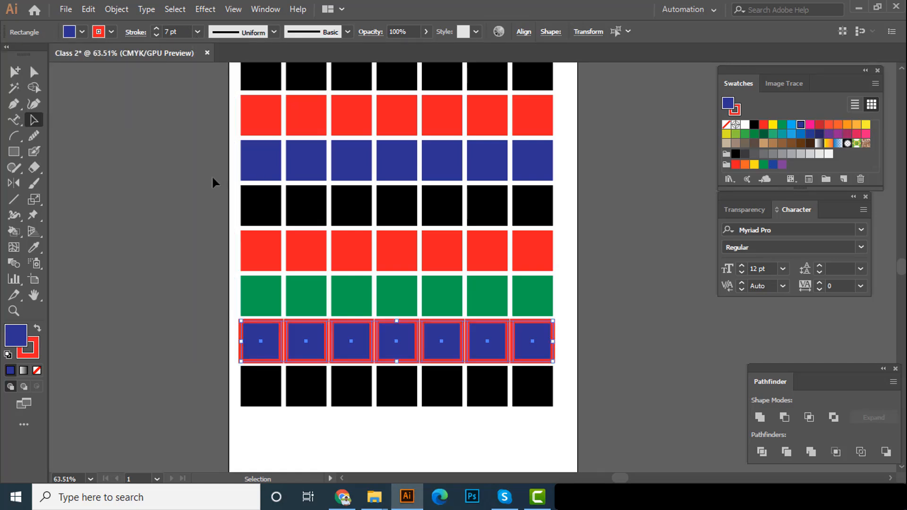
click(107, 272)
scroll(473, 302, down, 1)
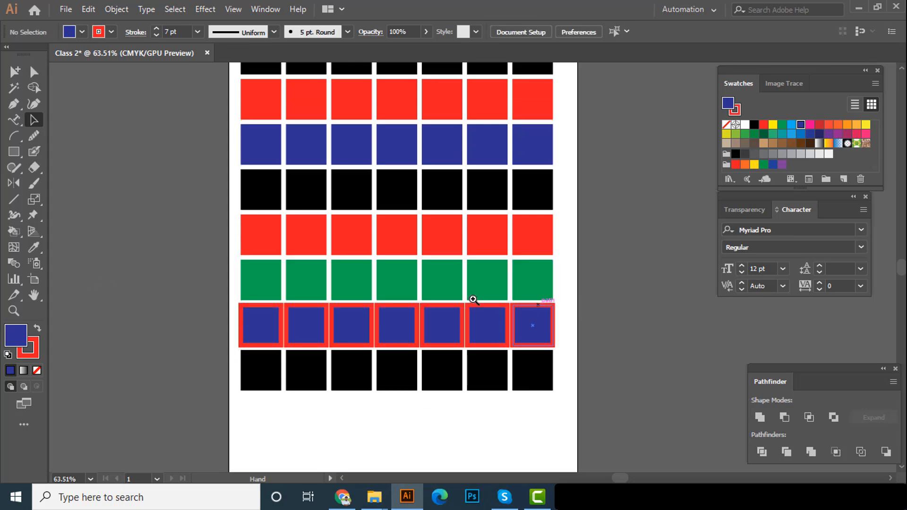
scroll(483, 296, up, 1)
scroll(491, 307, up, 2)
scroll(470, 321, right, 1)
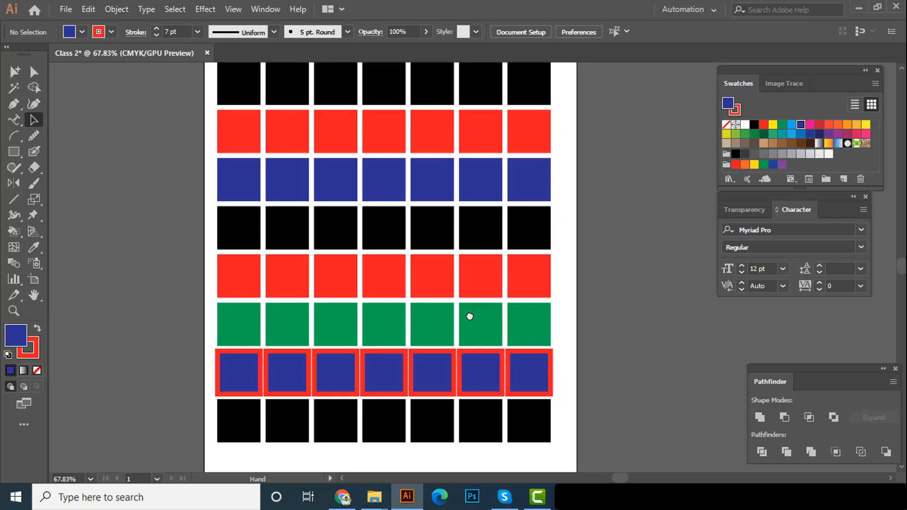
scroll(470, 326, up, 1)
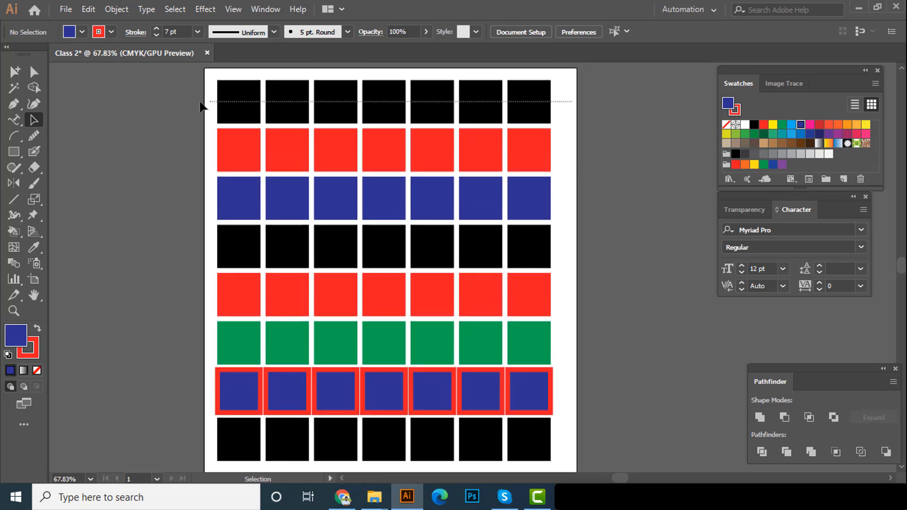
Give the black squares in the top row a red 7 pt stroke and deselect them
drag(189, 99, 182, 76)
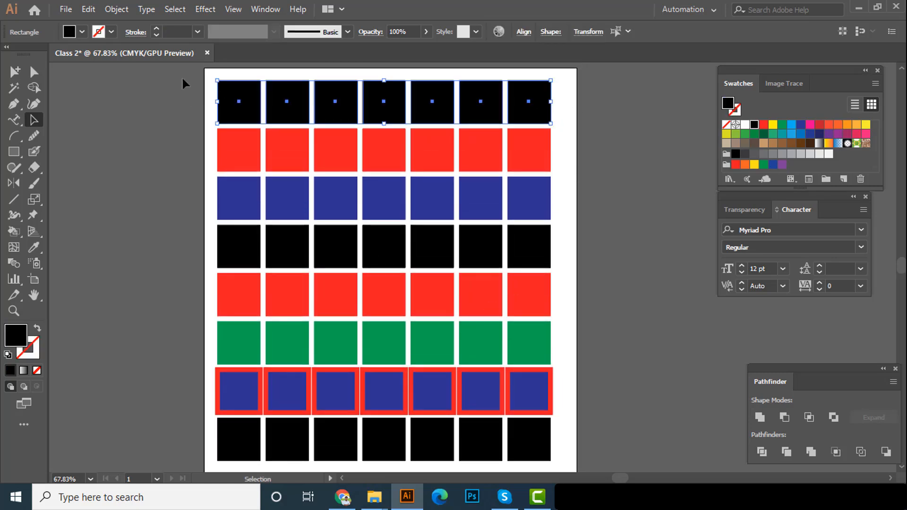
click(110, 31)
click(47, 59)
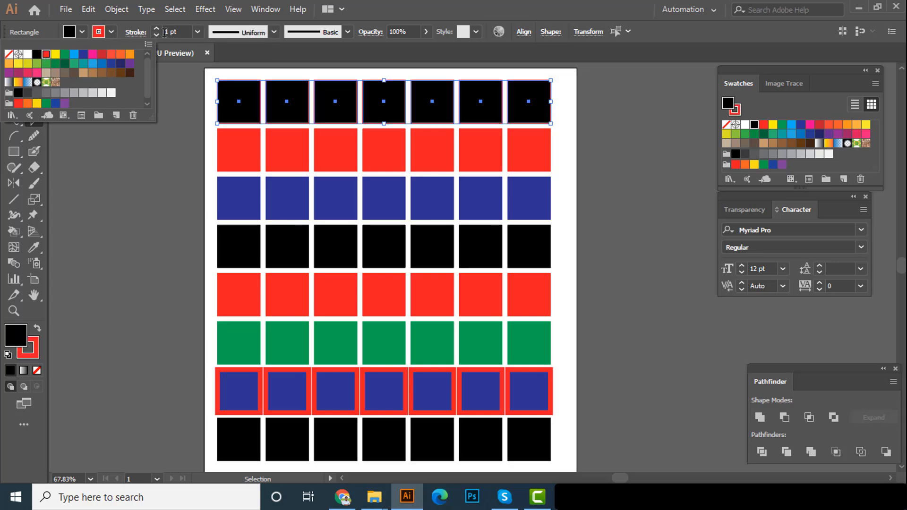
click(198, 32)
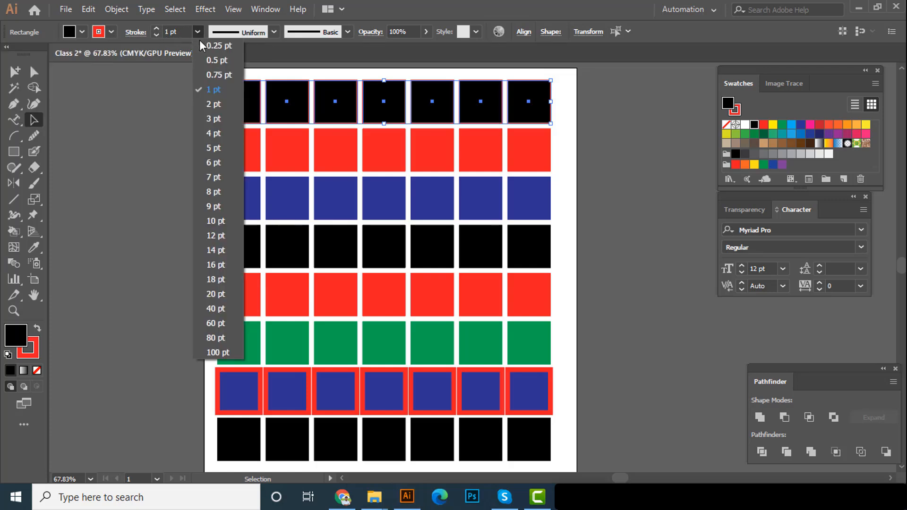
click(217, 182)
click(128, 192)
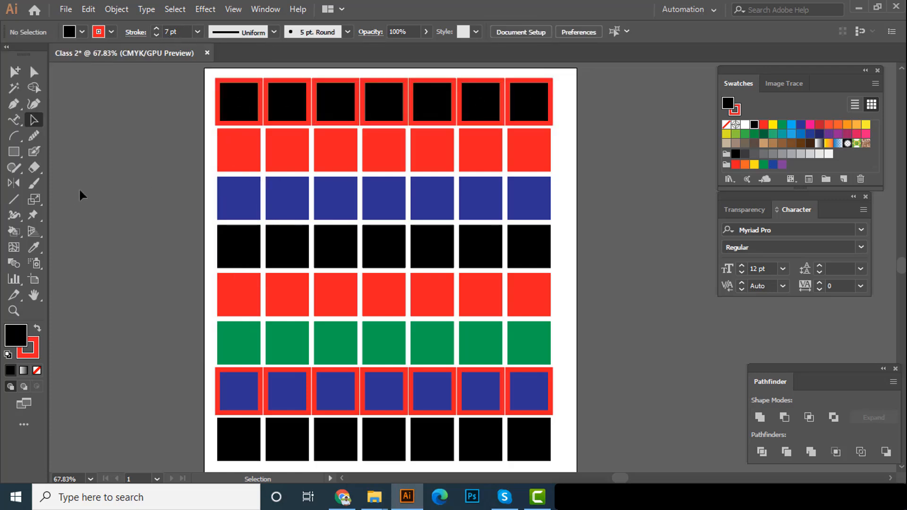
Open the Magic Wand tool's options and place them beside the artboard
drag(325, 203, 282, 208)
drag(282, 208, 336, 204)
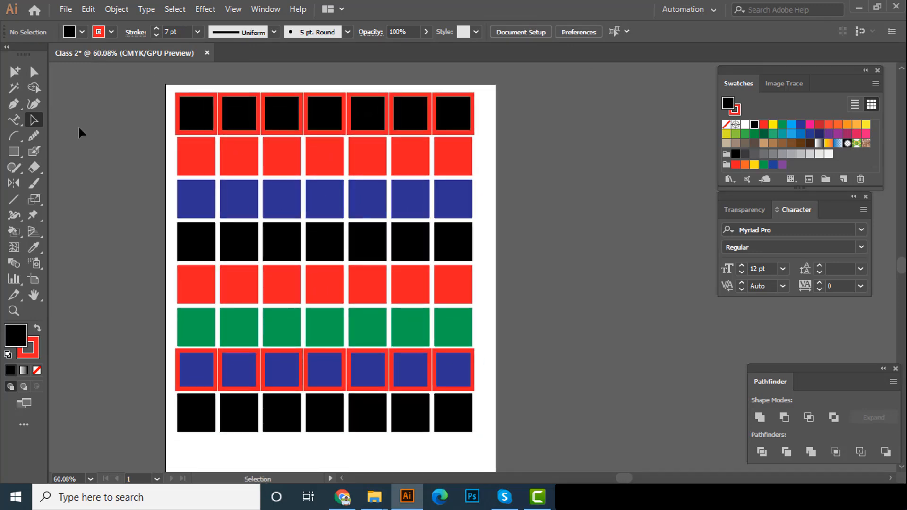
double_click(13, 89)
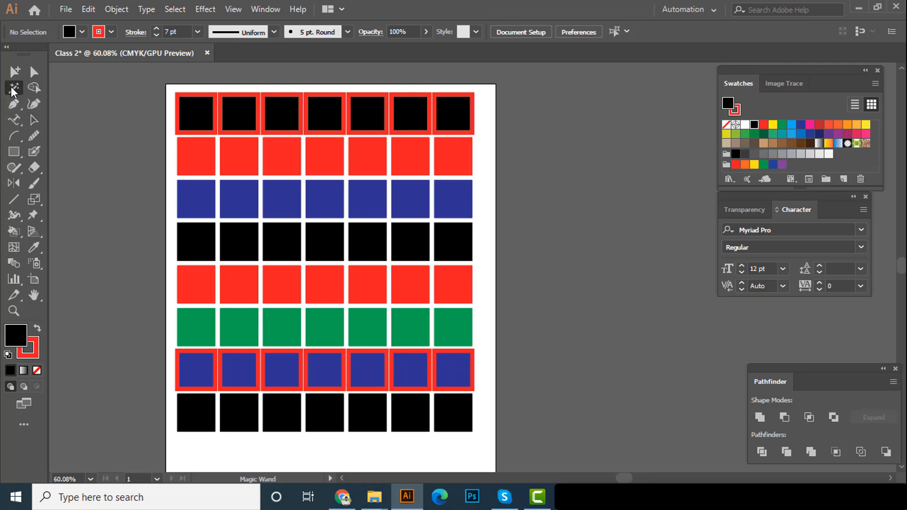
drag(392, 70, 574, 157)
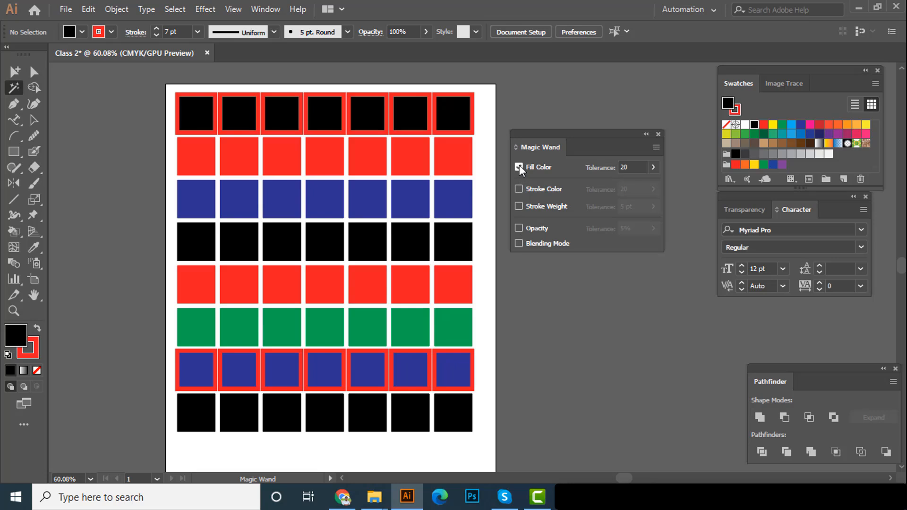
Select all black-filled squares with the Magic Wand, try a light brown fill on them, and undo it
click(452, 118)
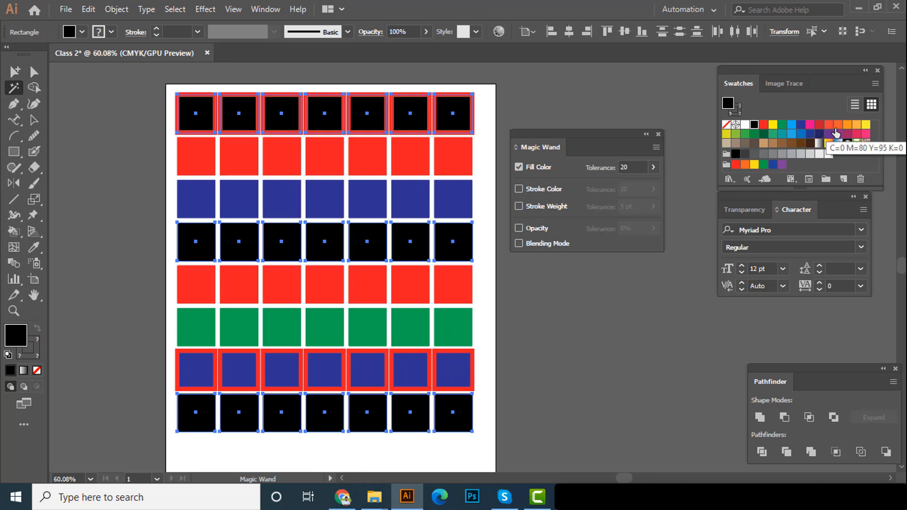
click(773, 144)
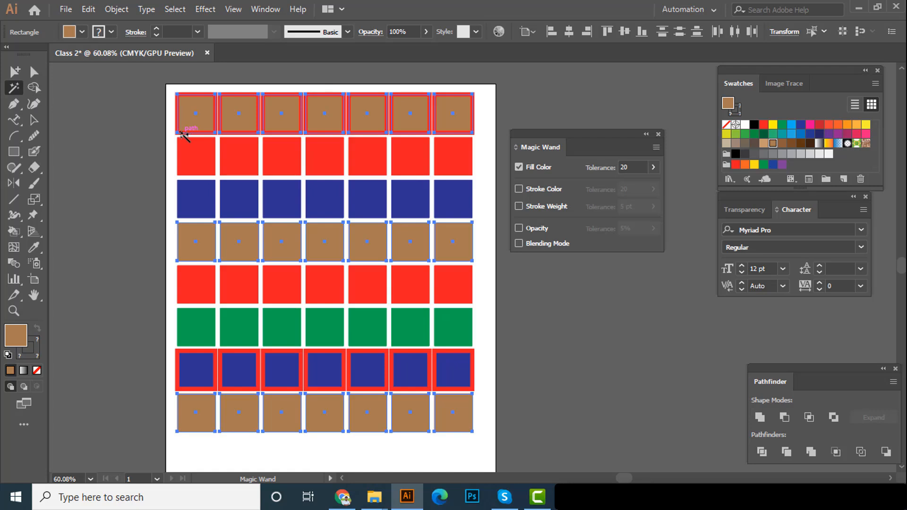
key(ctrl+z)
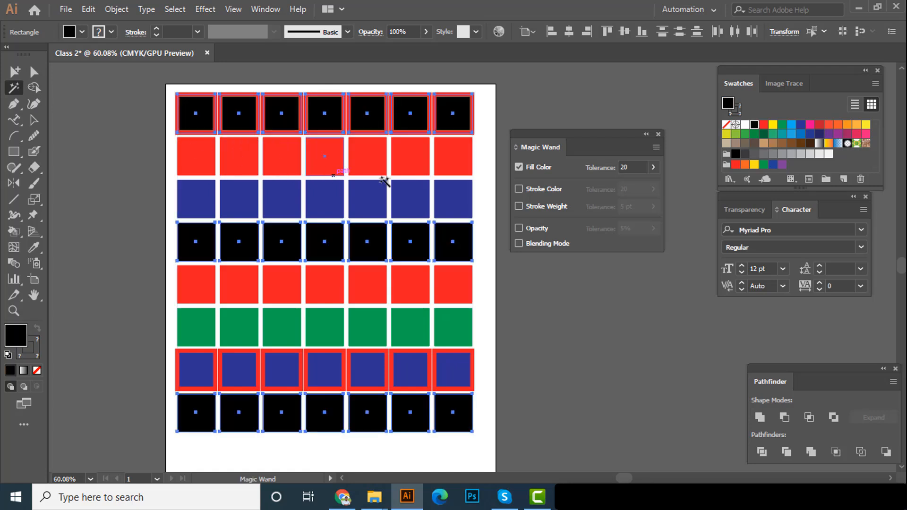
Set the Magic Wand to match stroke color only, select all red-stroked squares, and change their stroke to dark green
click(518, 167)
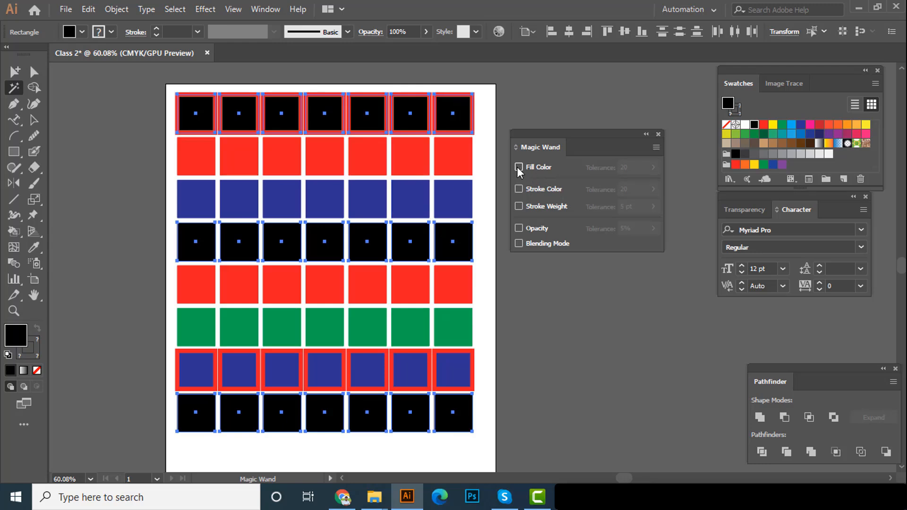
click(518, 189)
click(504, 125)
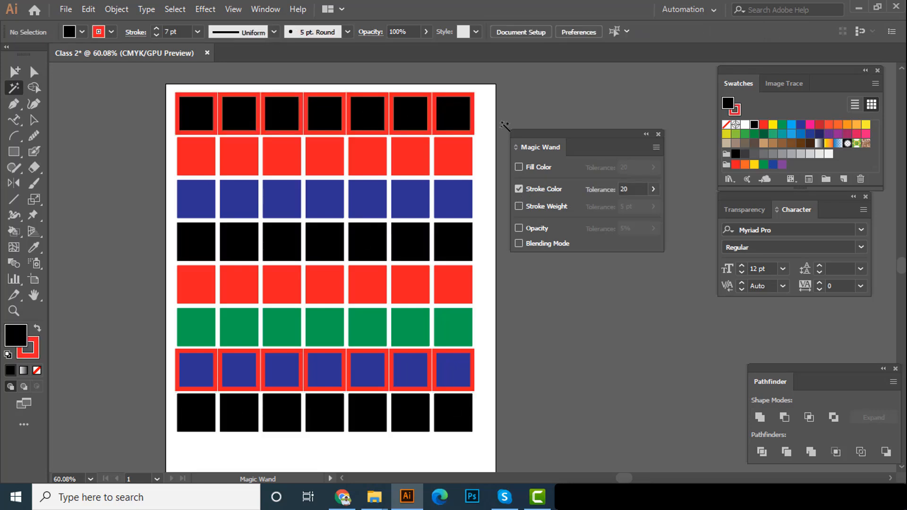
click(472, 127)
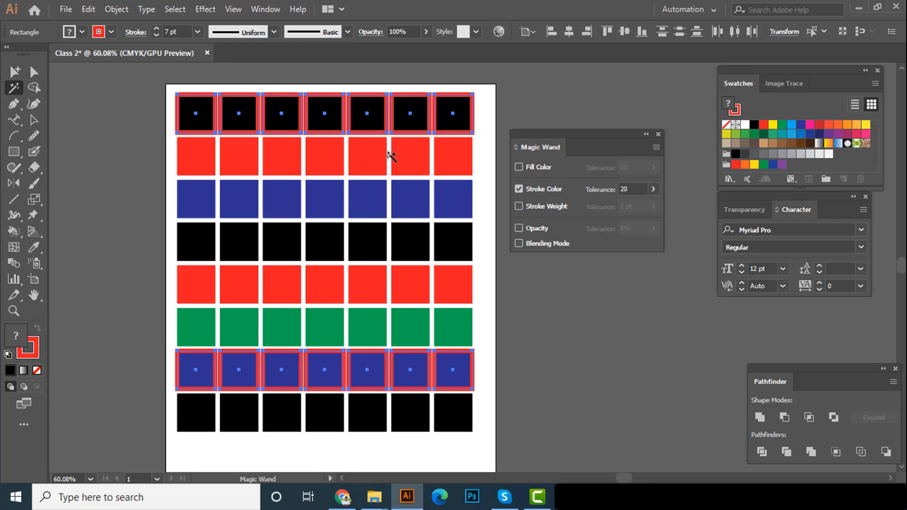
click(111, 32)
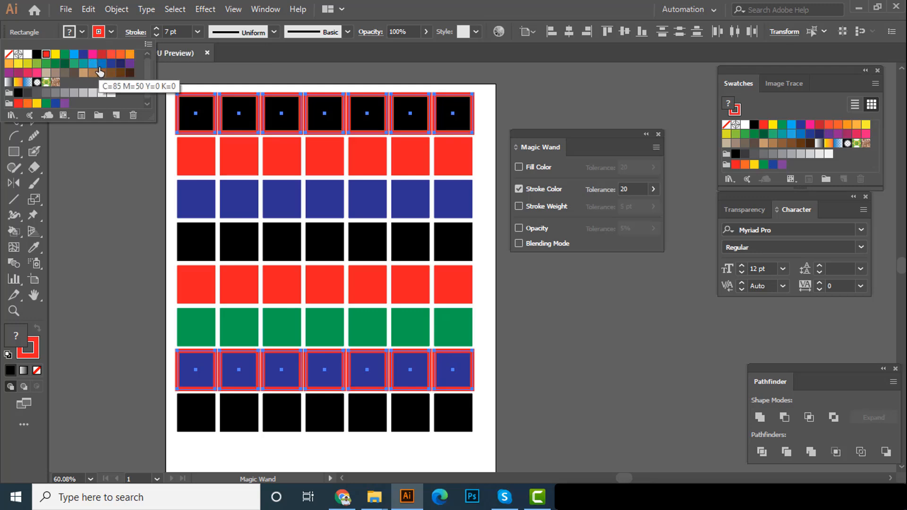
click(65, 65)
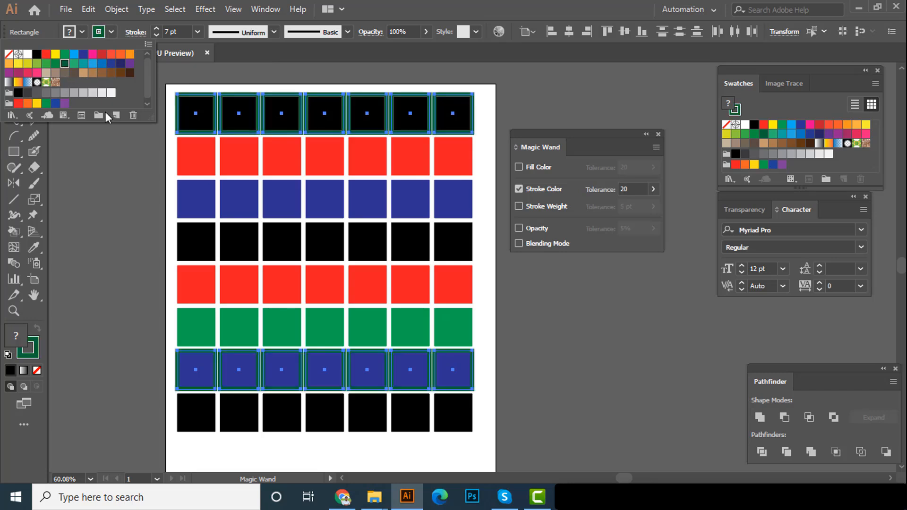
click(123, 222)
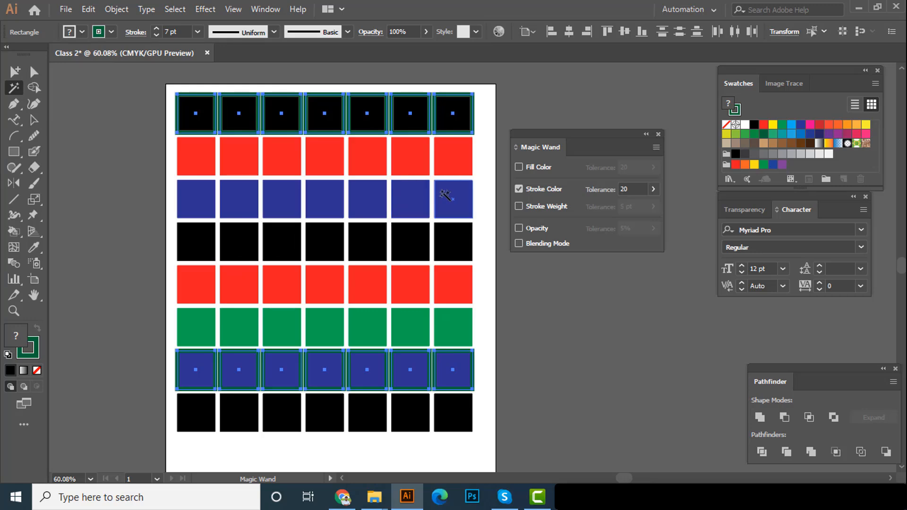
Make the Magic Wand match fill color as well, try it on the red squares and the black squares, and deselect everything
click(519, 167)
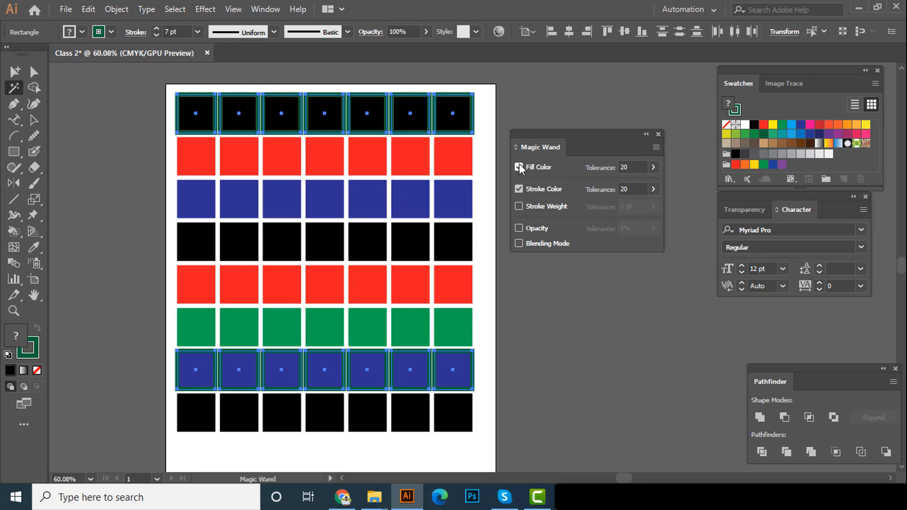
click(446, 147)
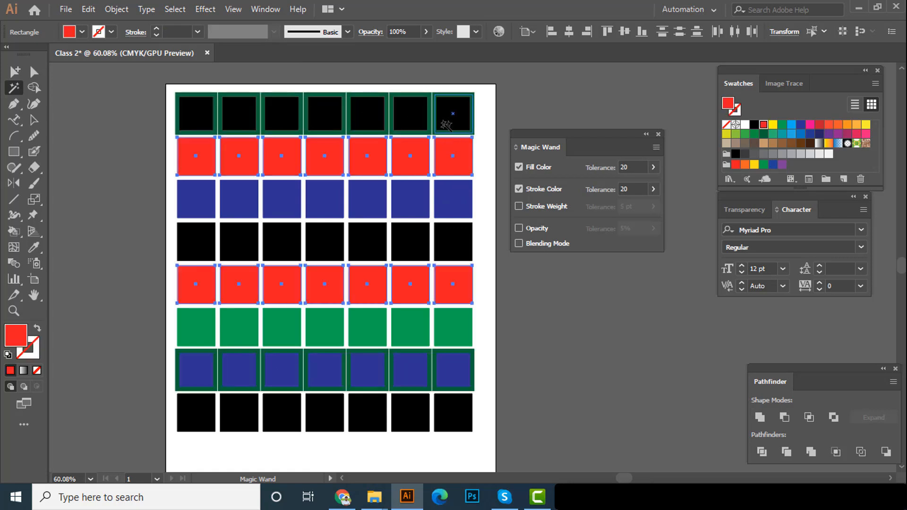
click(446, 125)
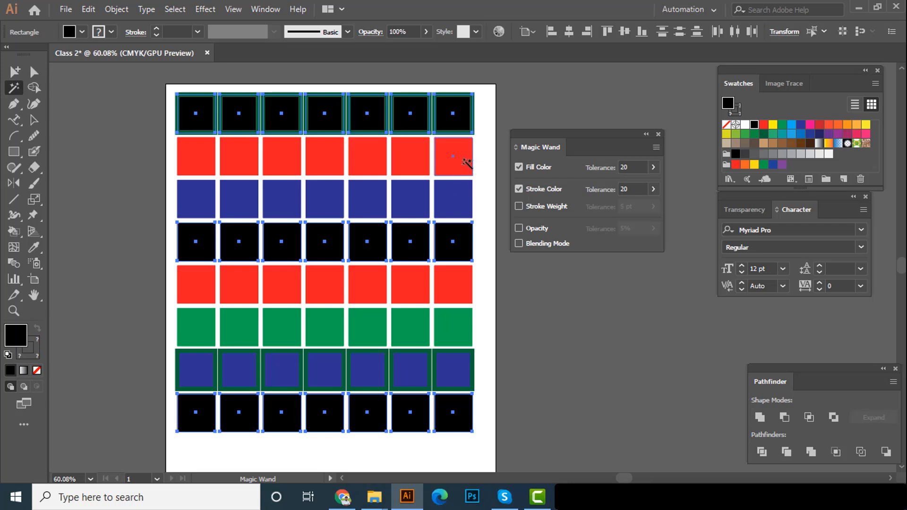
key(v)
click(143, 133)
Select the entire grid of squares and delete it from the artboard
drag(297, 171, 275, 177)
drag(236, 203, 207, 200)
alt+click(206, 198)
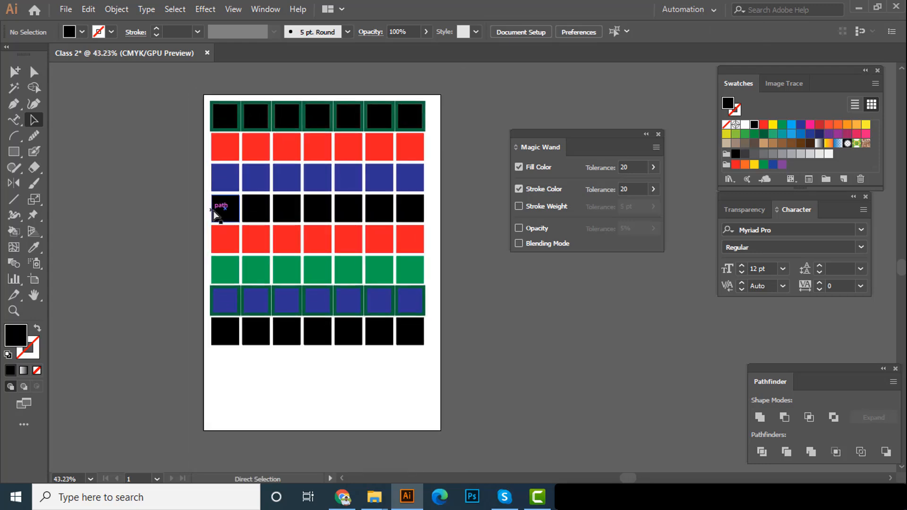
key(ctrl+a)
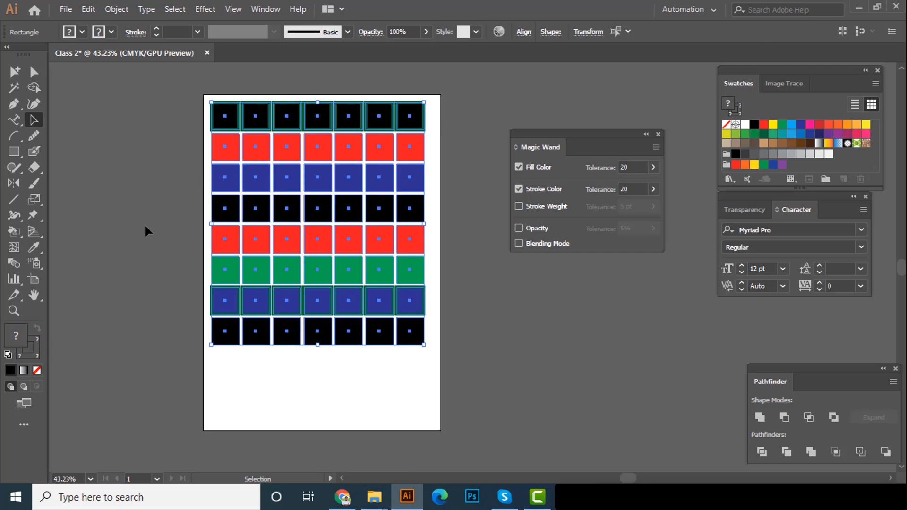
key(Delete)
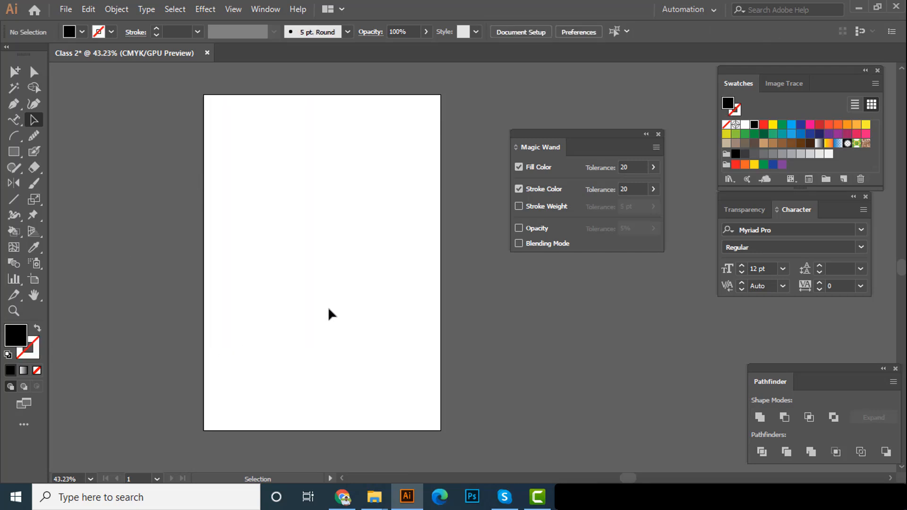
Switch to the course outline in Word, highlight "Hand Tool" under class 02, and return to Illustrator
key(alt+Tab)
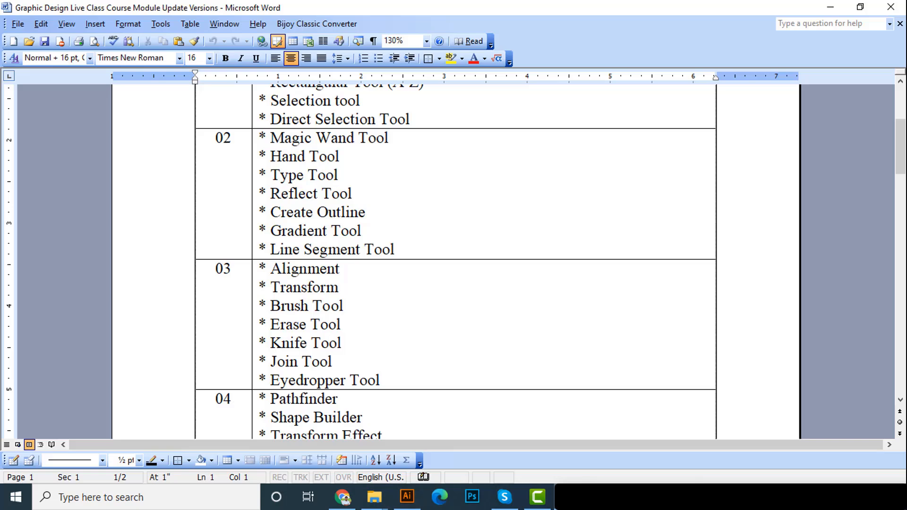
drag(273, 158, 339, 157)
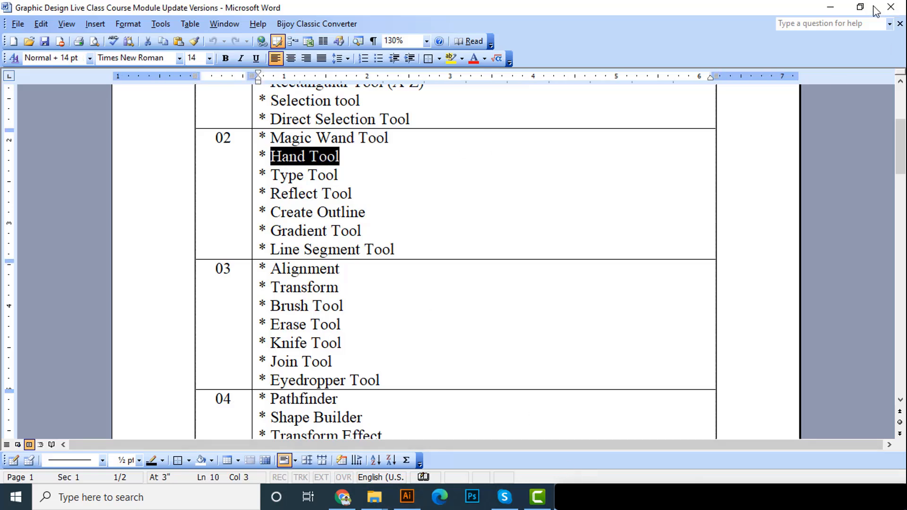
key(alt+Tab)
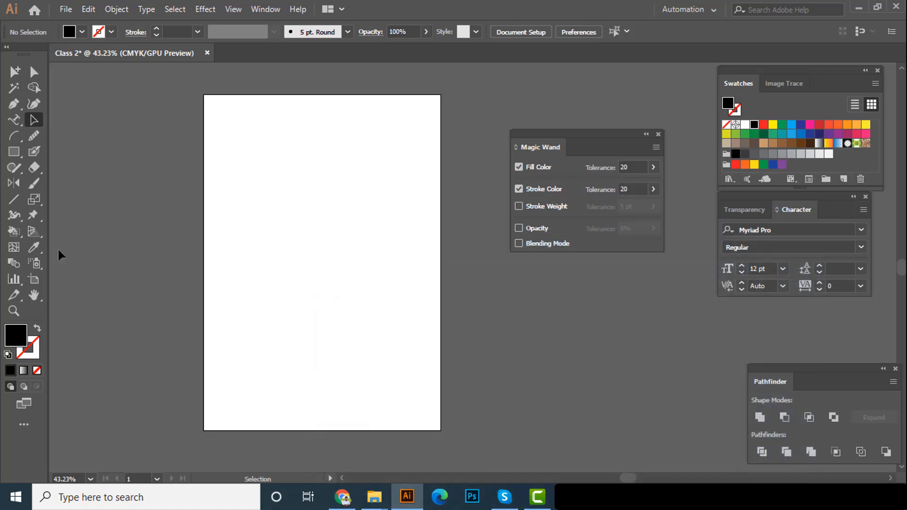
Pan the empty artboard around the workspace in several directions with the Hand tool
click(36, 297)
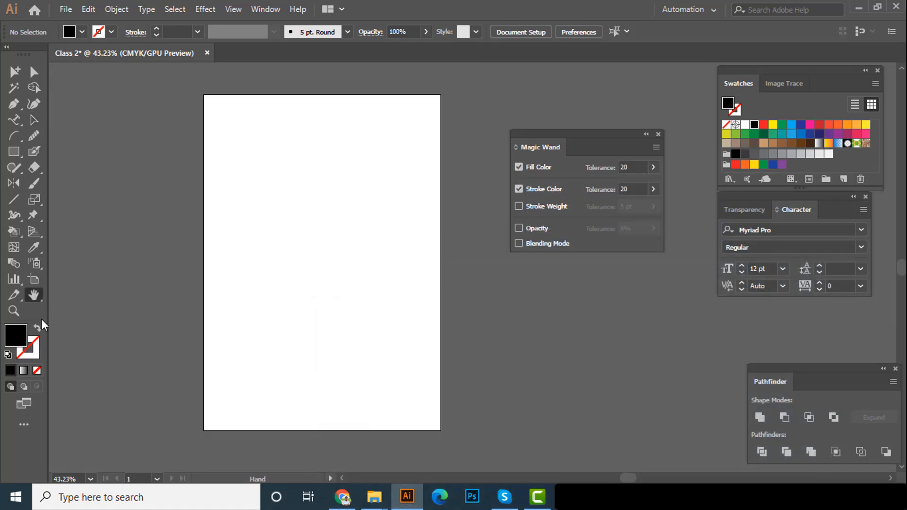
drag(147, 244, 403, 255)
drag(174, 256, 413, 310)
drag(89, 460, 193, 196)
drag(304, 385, 336, 249)
drag(123, 208, 428, 245)
drag(239, 259, 324, 386)
drag(256, 100, 401, 341)
drag(200, 304, 196, 321)
drag(706, 389, 339, 263)
drag(246, 370, 259, 304)
Return to the Selection tool and pan the artboard by temporarily invoking the Hand tool
click(34, 120)
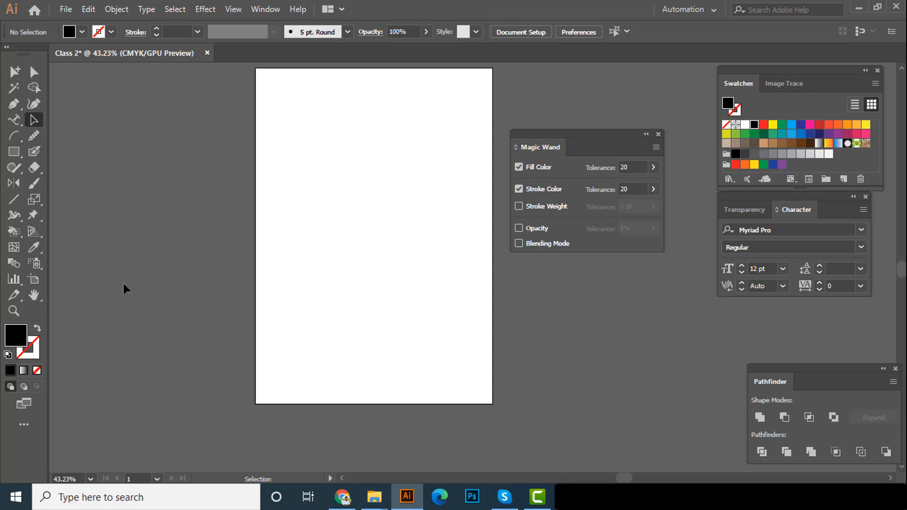
key(space)
mouse_move(172, 249)
mouse_down()
mouse_move(202, 277)
mouse_move(232, 271)
mouse_move(194, 263)
mouse_move(279, 246)
mouse_move(250, 275)
mouse_move(198, 253)
mouse_move(185, 257)
mouse_move(233, 281)
mouse_move(227, 258)
mouse_move(186, 241)
mouse_up()
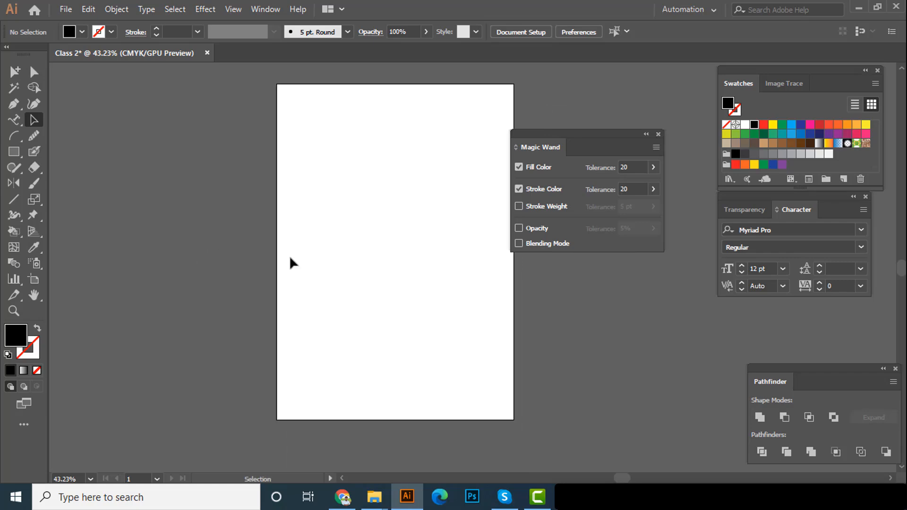
Switch to the course outline in Word, highlight part of "Type Tool" under class 02, and return to Illustrator
click(570, 497)
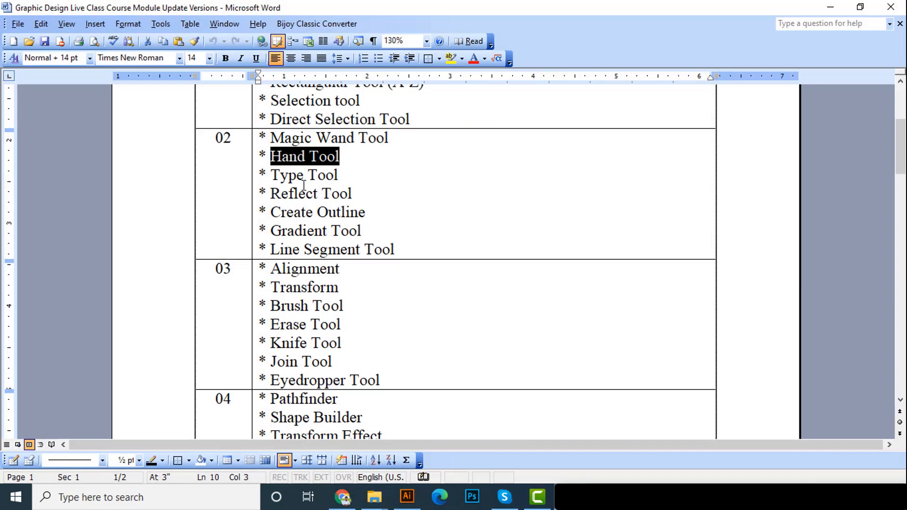
drag(278, 176, 296, 176)
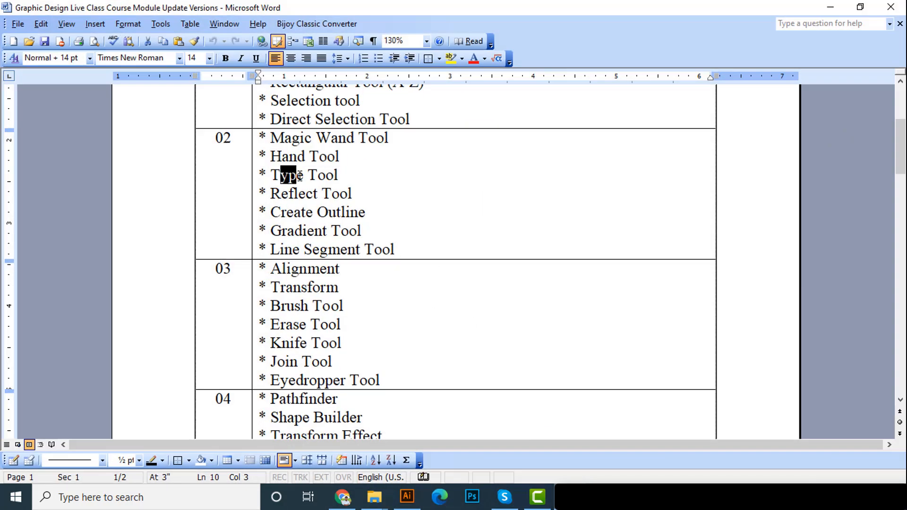
click(826, 5)
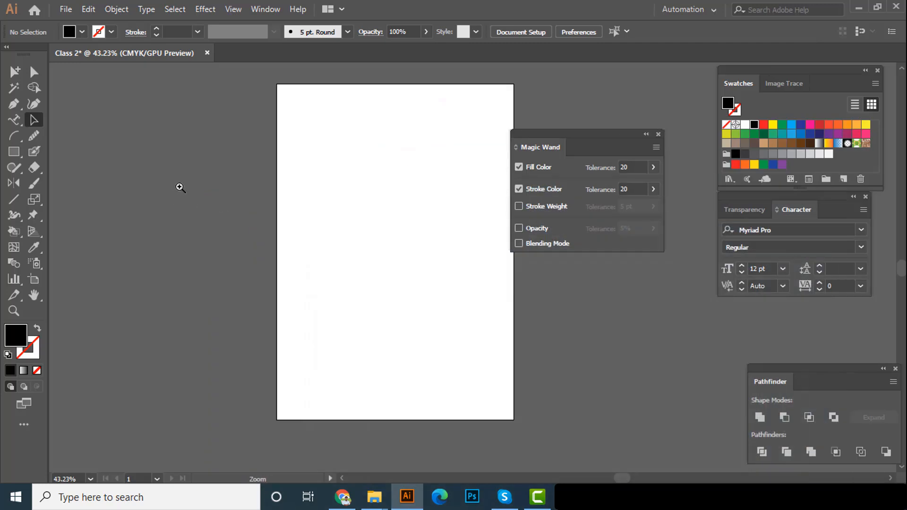
Activate the Type on a Path tool and review the other type tools in its group
drag(173, 184, 176, 191)
drag(176, 191, 225, 176)
click(16, 121)
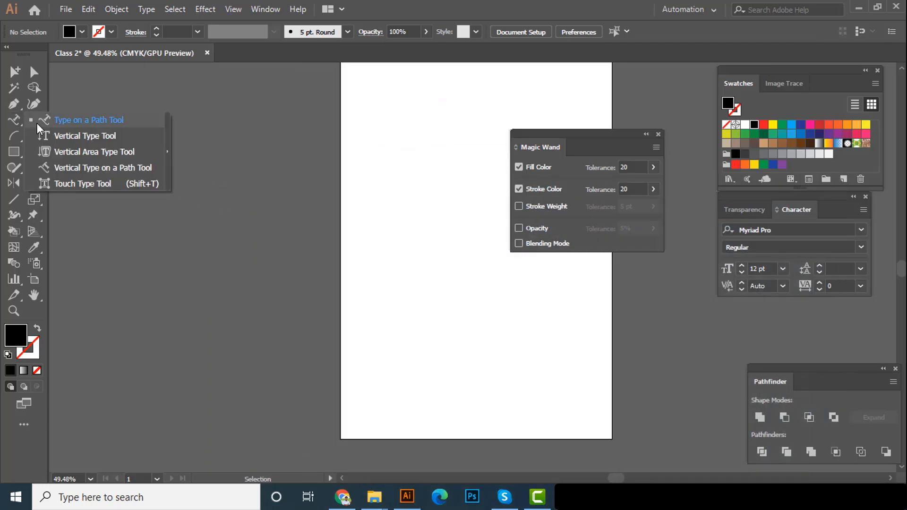
click(10, 125)
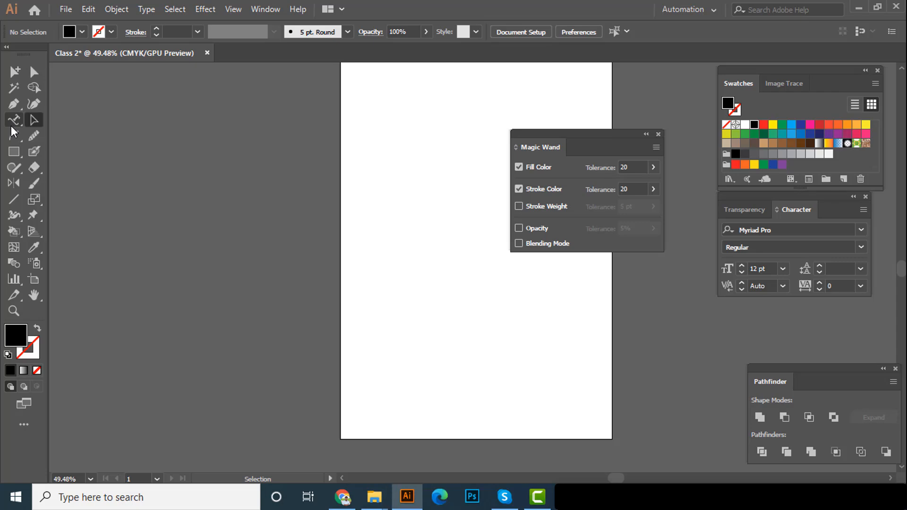
click(12, 123)
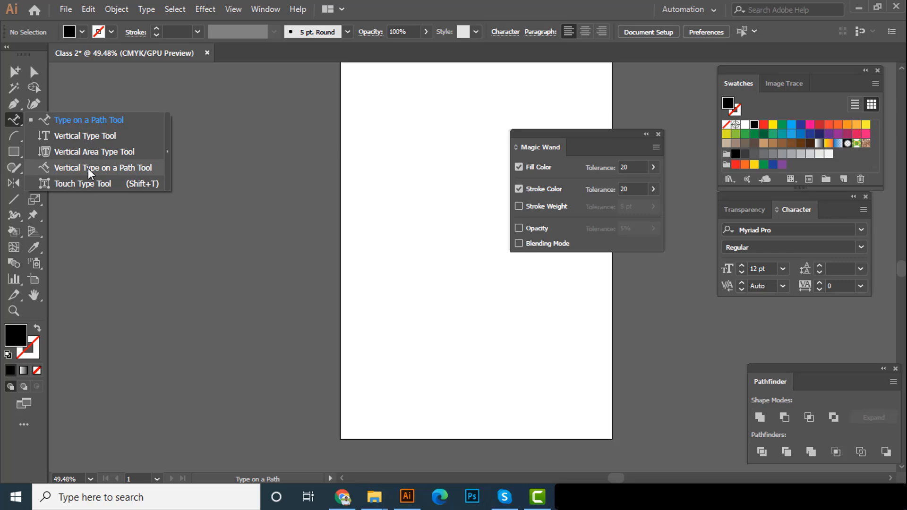
click(16, 120)
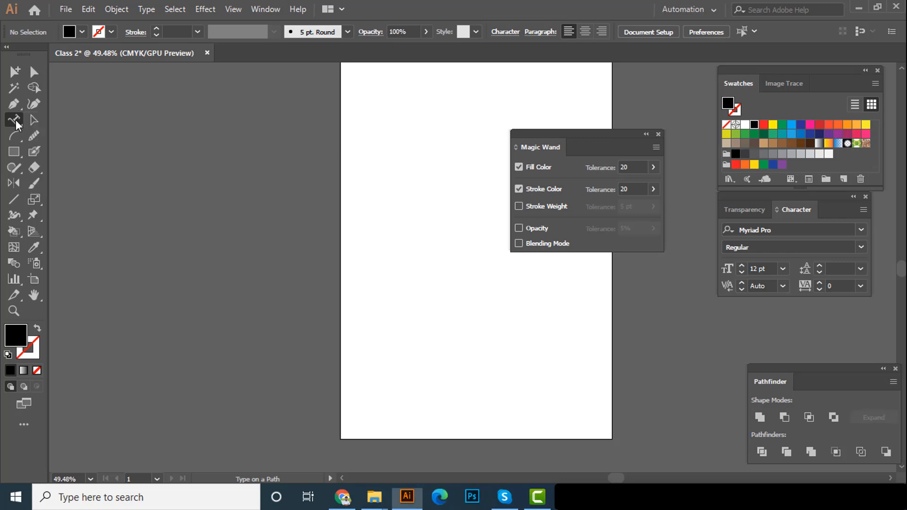
Place placeholder point text on the empty area left of the artboard and set its font size to 72 pt
key(t)
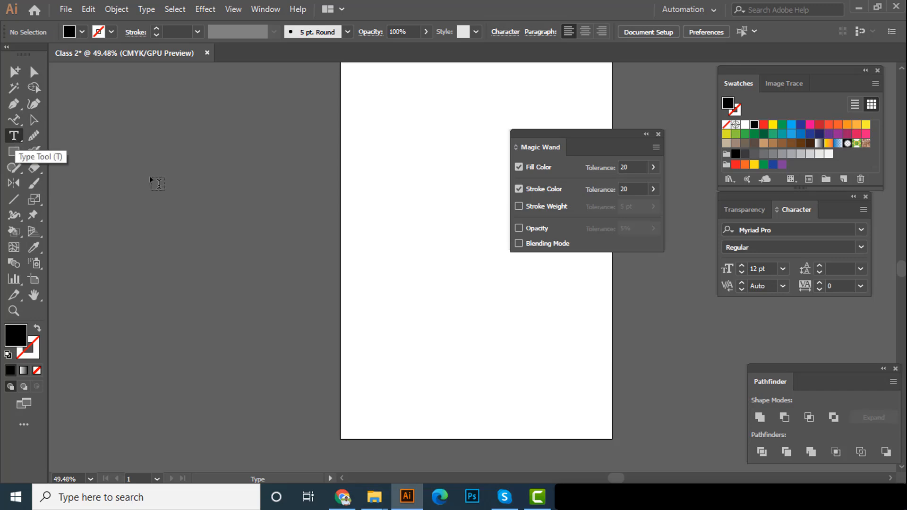
click(128, 185)
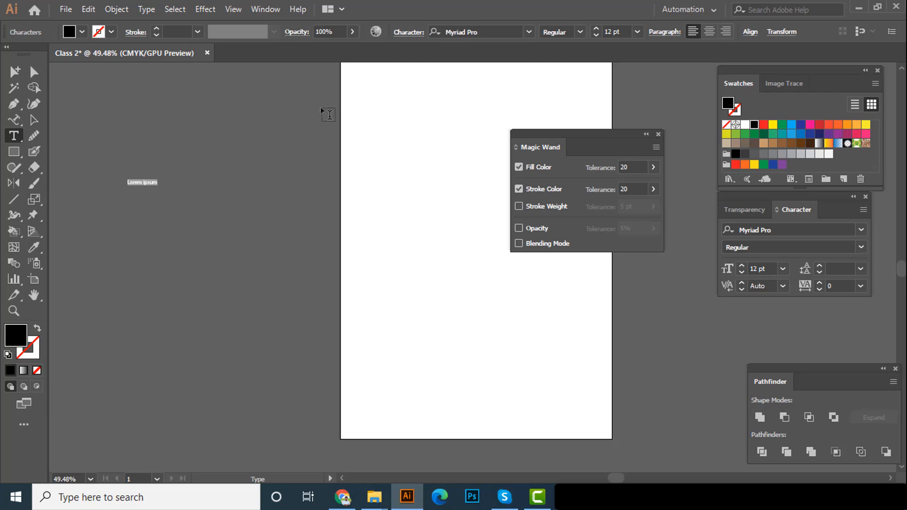
click(636, 33)
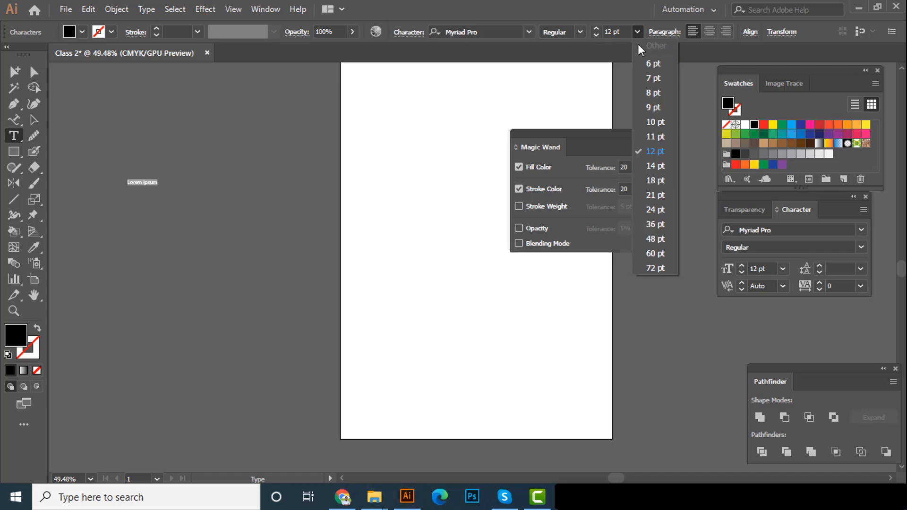
click(657, 270)
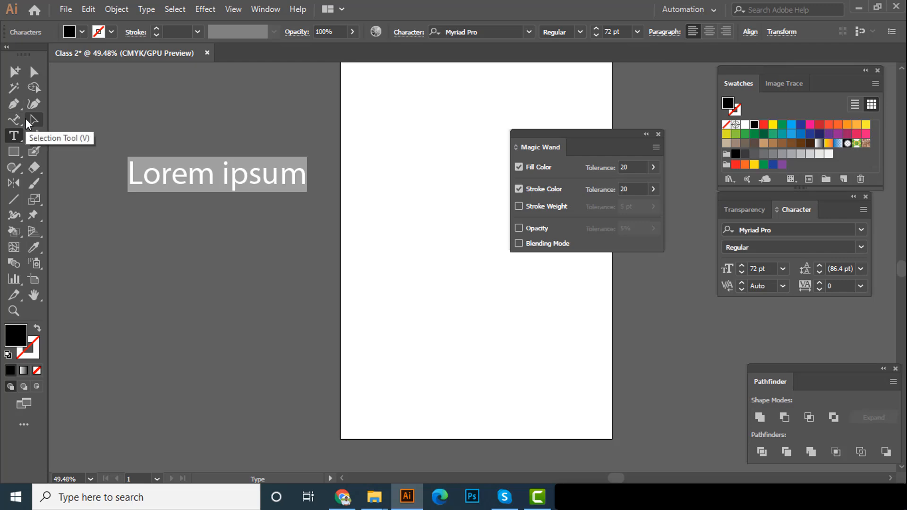
Replace all of the placeholder text with a person's full name and finish editing with the Selection tool
double_click(188, 173)
click(258, 176)
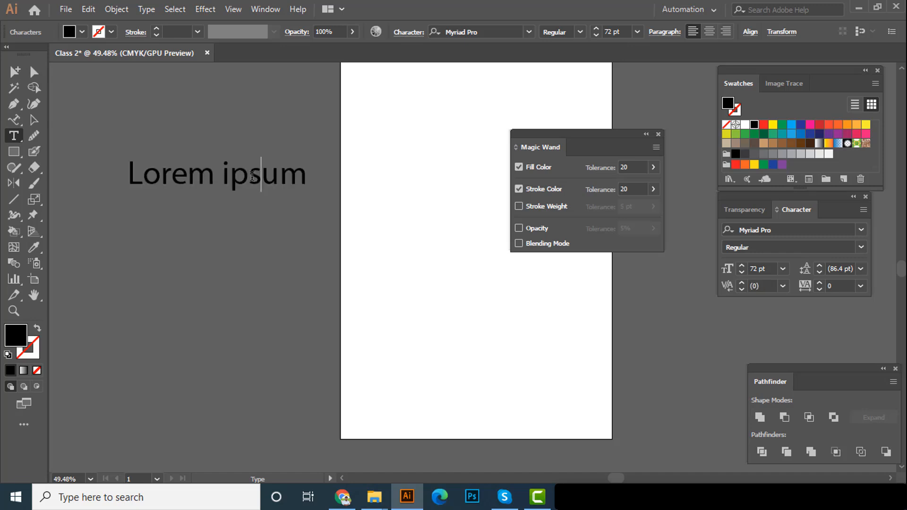
key(ctrl+a)
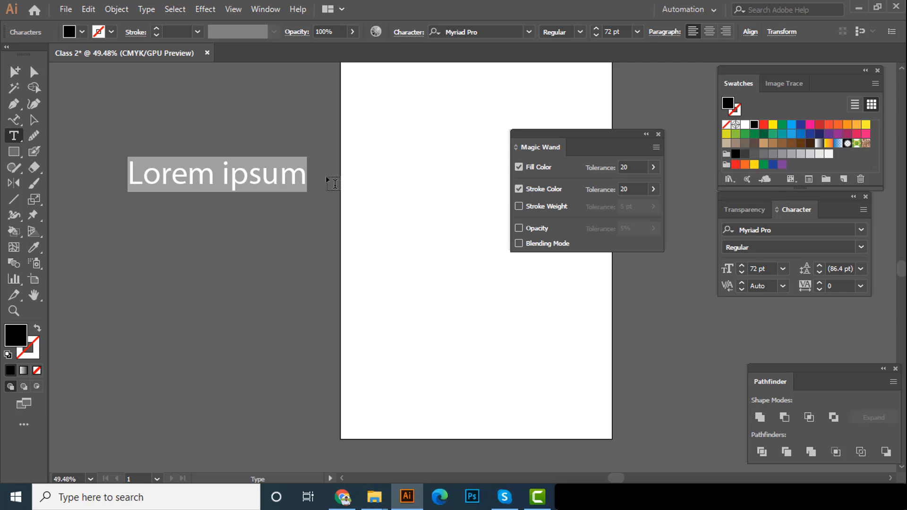
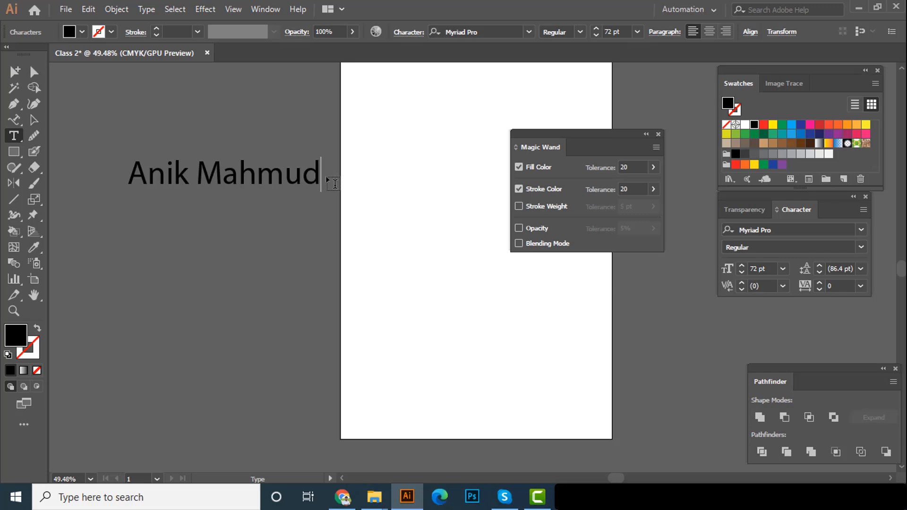
click(34, 119)
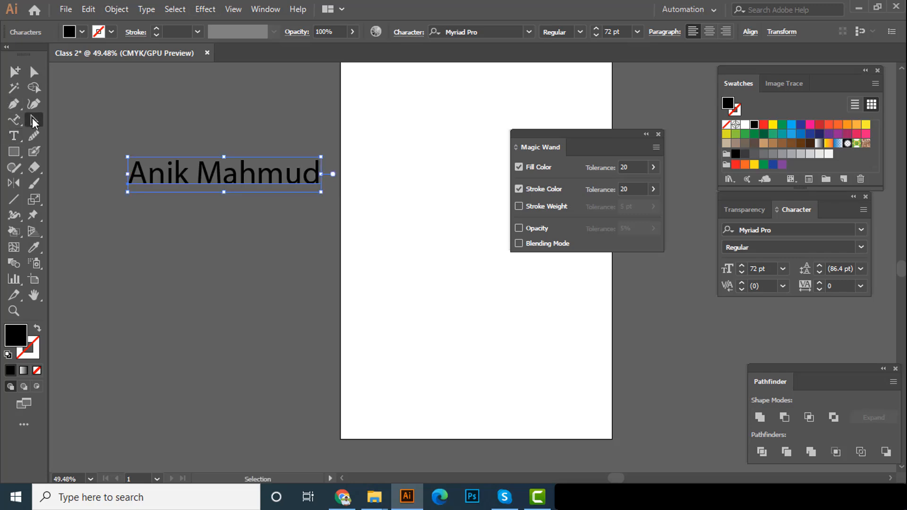
Set the name text's font to Texas Tango BOLD PERSONAL USE and reposition the text beside the artboard
drag(230, 187, 209, 179)
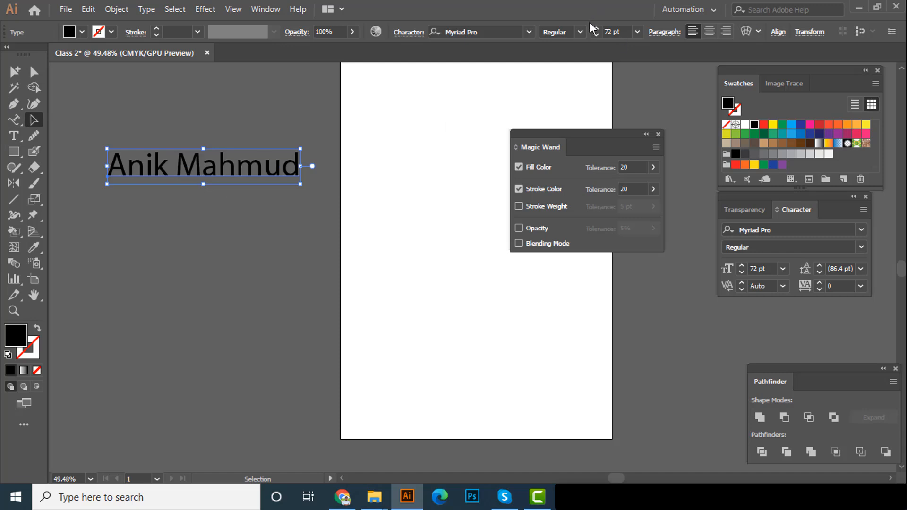
click(529, 31)
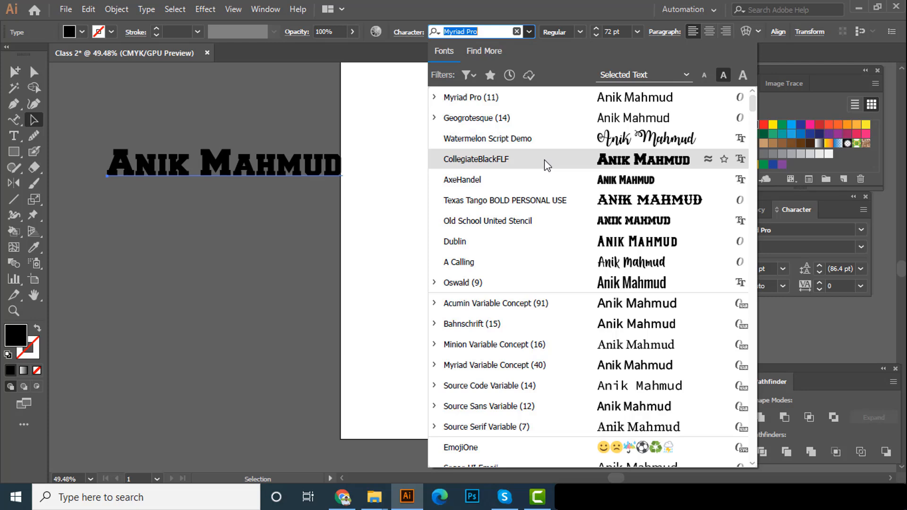
click(546, 208)
drag(322, 156, 268, 234)
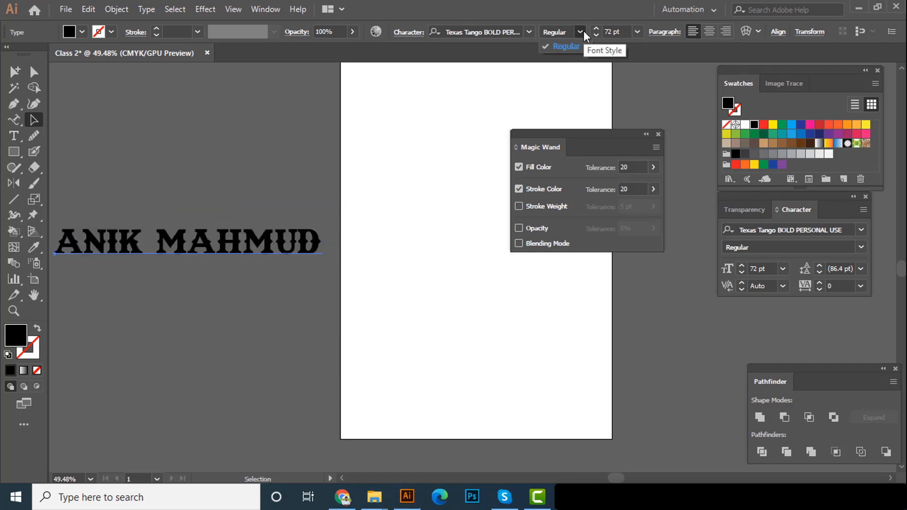
Try the Bahnschrift font on the name text and undo the change
click(531, 32)
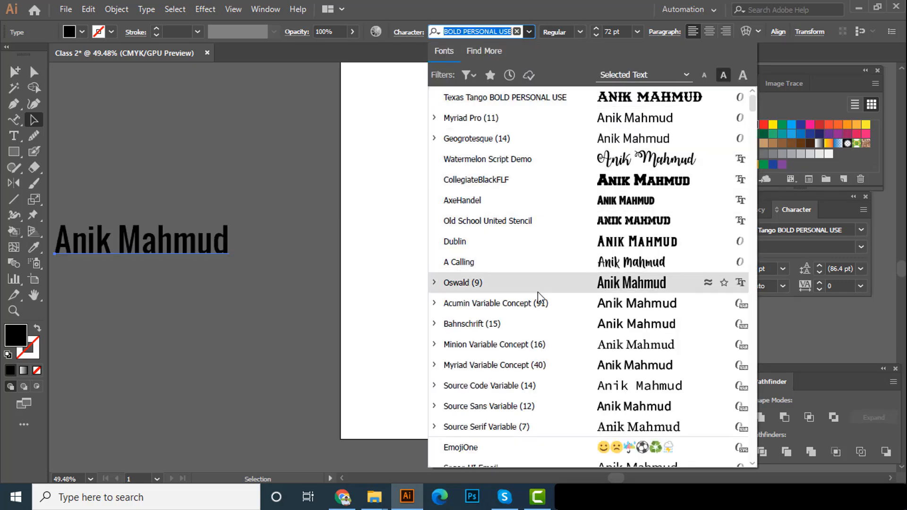
click(554, 337)
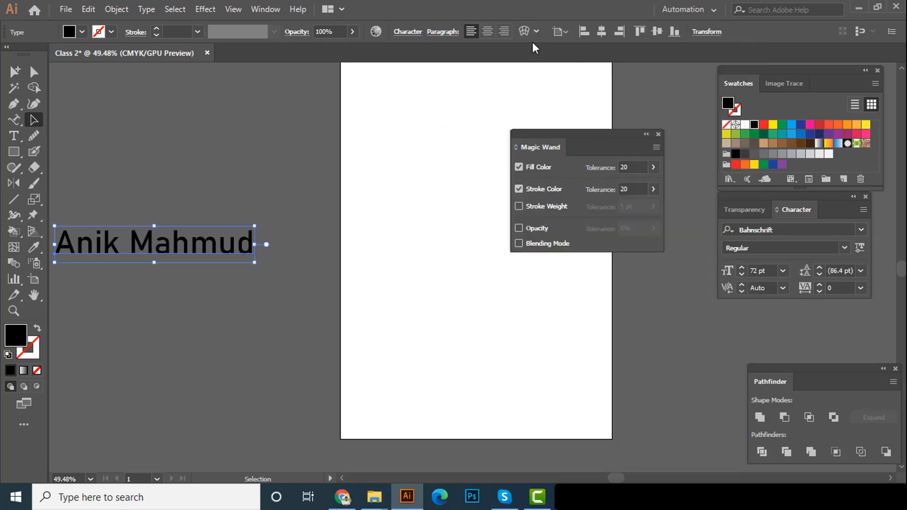
drag(263, 184, 156, 300)
key(ctrl+z)
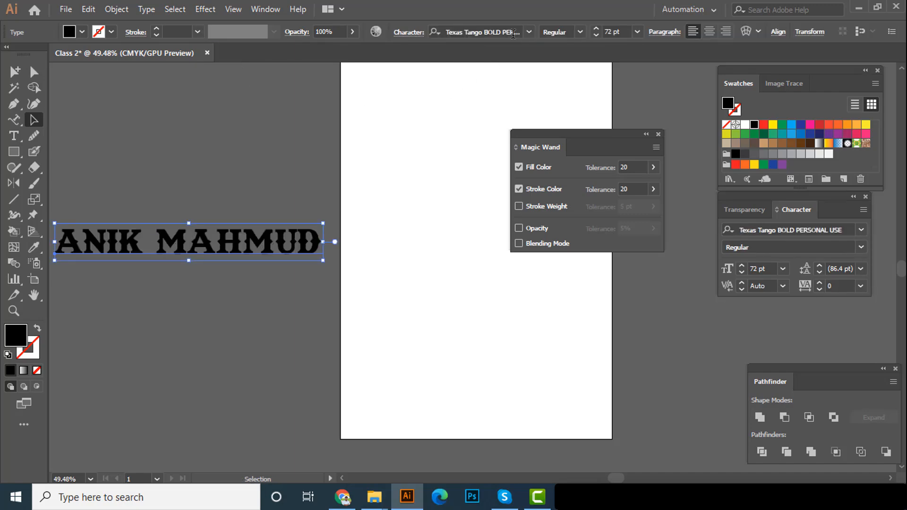
Try the Acumin Variable Concept font on the name text, then undo it to restore the previous font
click(529, 32)
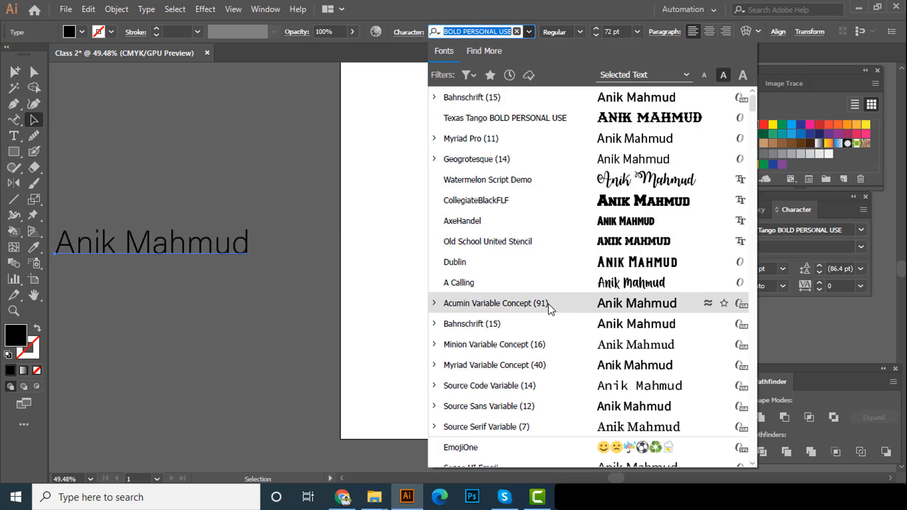
click(549, 308)
click(278, 177)
drag(261, 203, 197, 308)
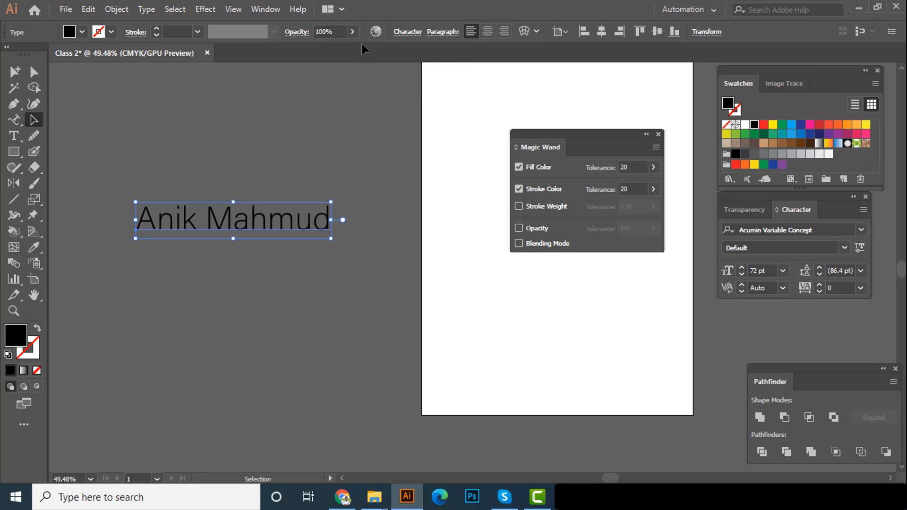
click(198, 33)
click(245, 39)
key(ctrl+z)
Move the name text upward beside the artboard and change its font to Dublin, checking the font's available styles
drag(361, 162, 317, 161)
drag(327, 230, 327, 200)
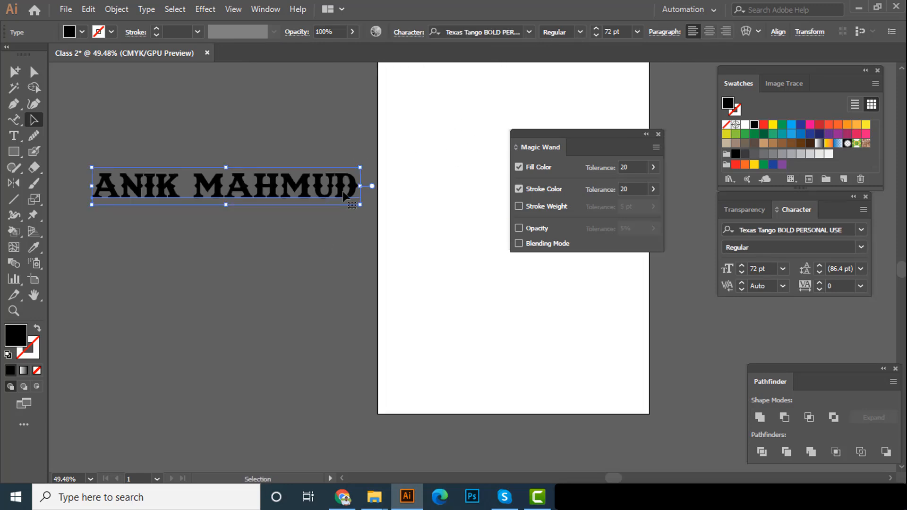
click(582, 31)
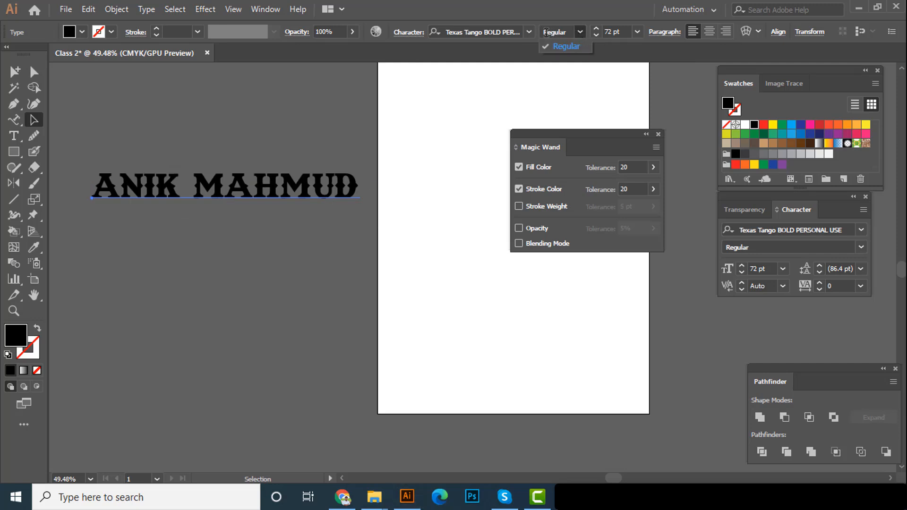
click(529, 32)
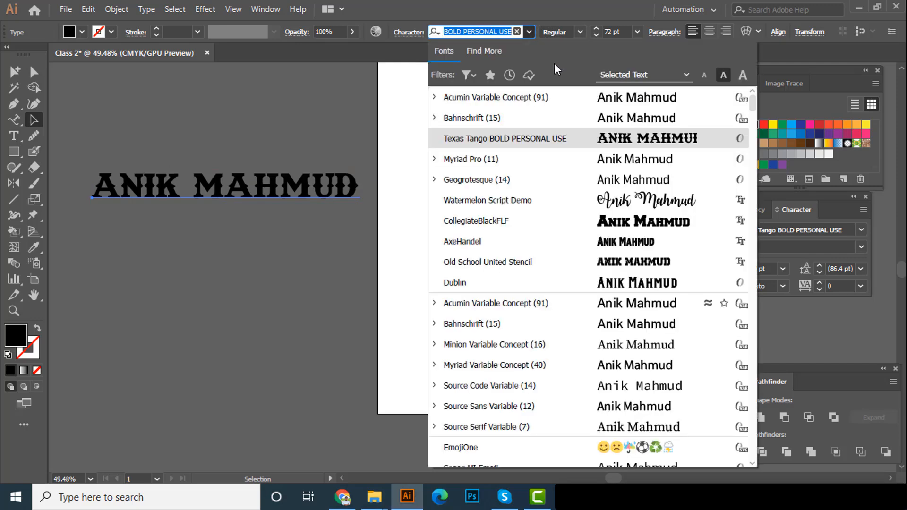
click(526, 275)
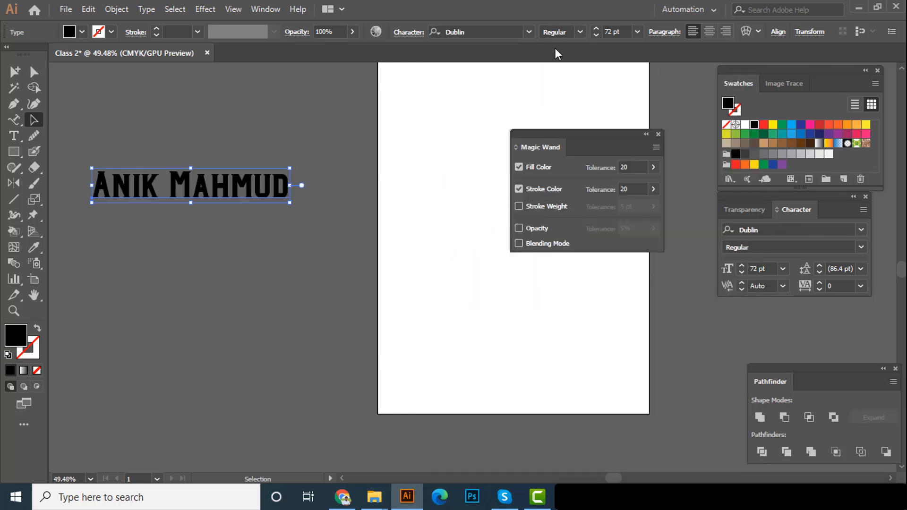
click(578, 33)
click(579, 34)
drag(253, 202, 273, 226)
scroll(255, 208, up, 2)
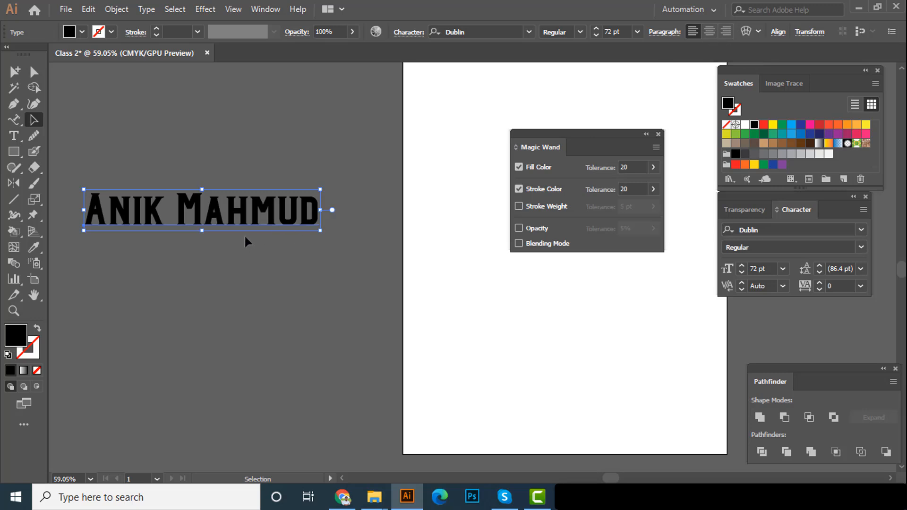
Break the name onto two lines before the surname and centre-align the paragraph
click(15, 136)
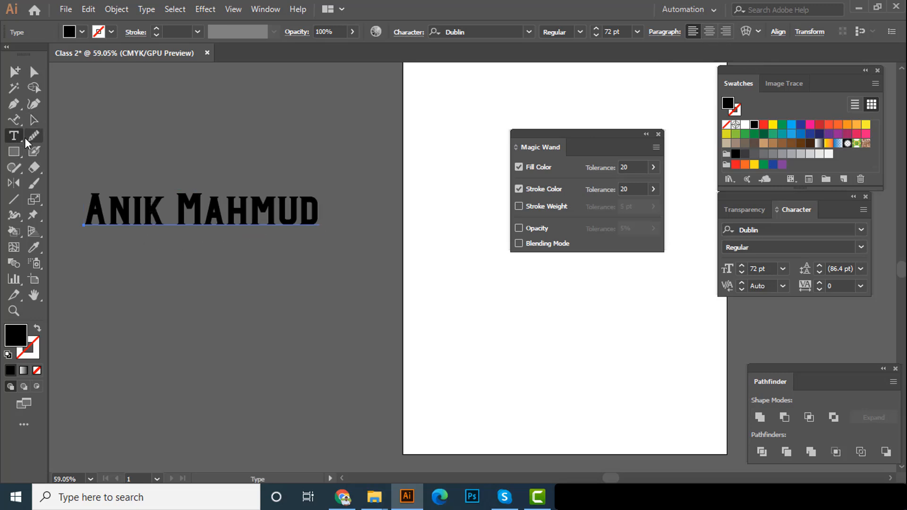
click(177, 214)
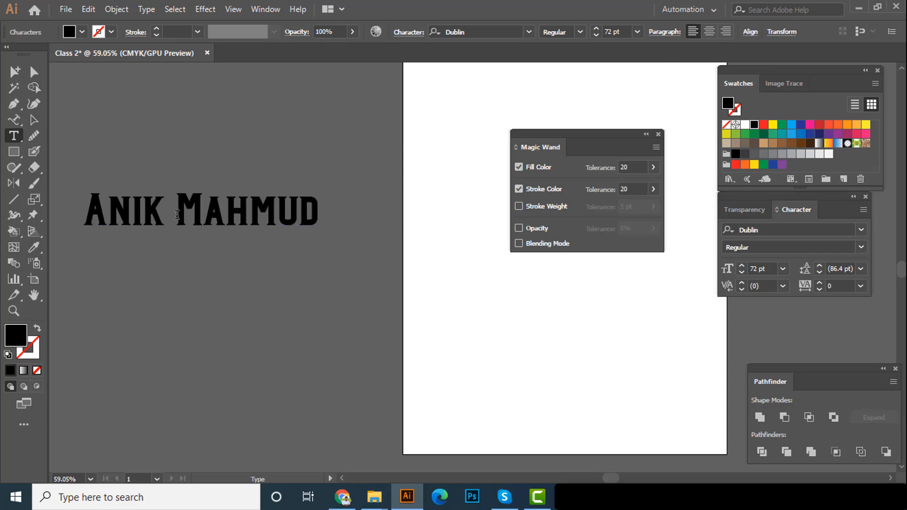
key(Return)
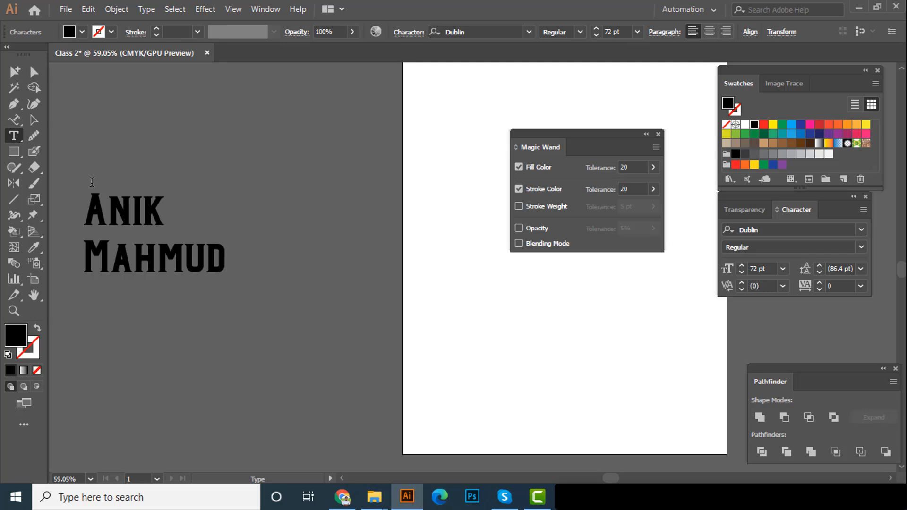
click(35, 121)
drag(190, 258, 243, 237)
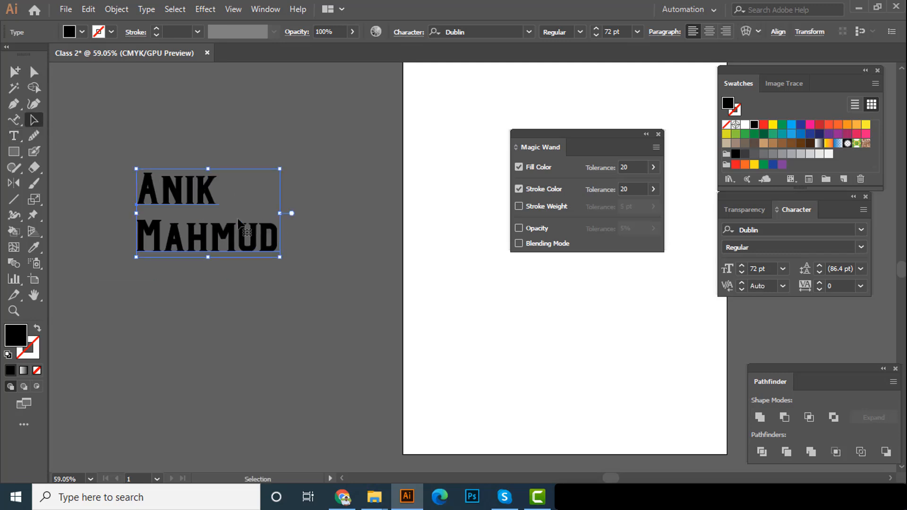
click(708, 31)
drag(137, 200, 207, 201)
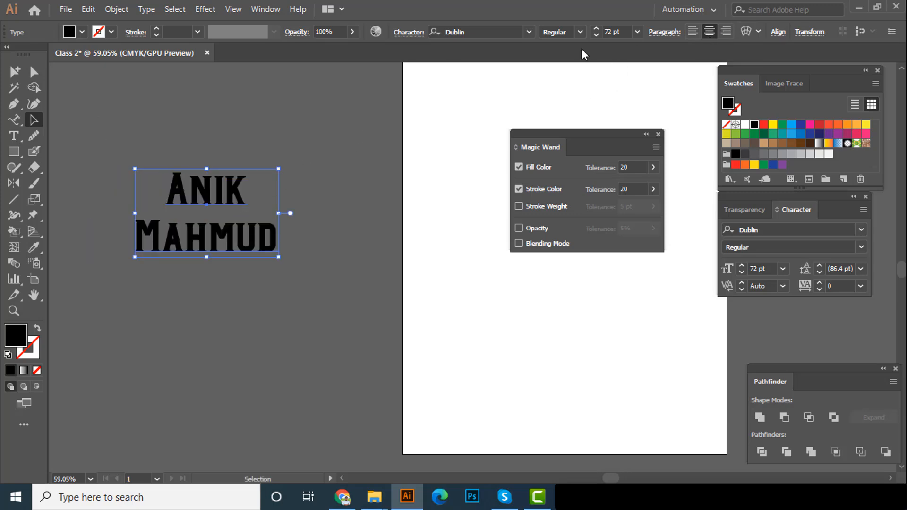
Set the two-line text's font to Acumin Variable Concept and move the text down towards the artboard's left edge
click(529, 32)
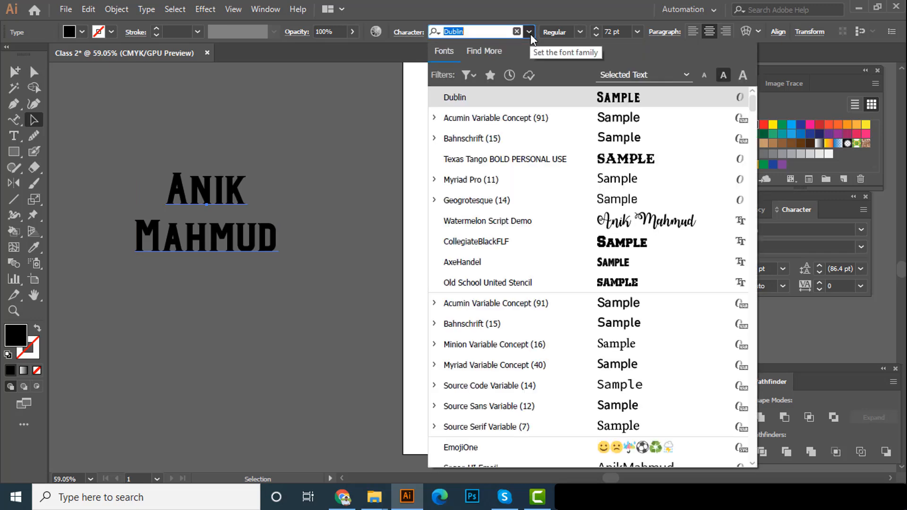
click(548, 122)
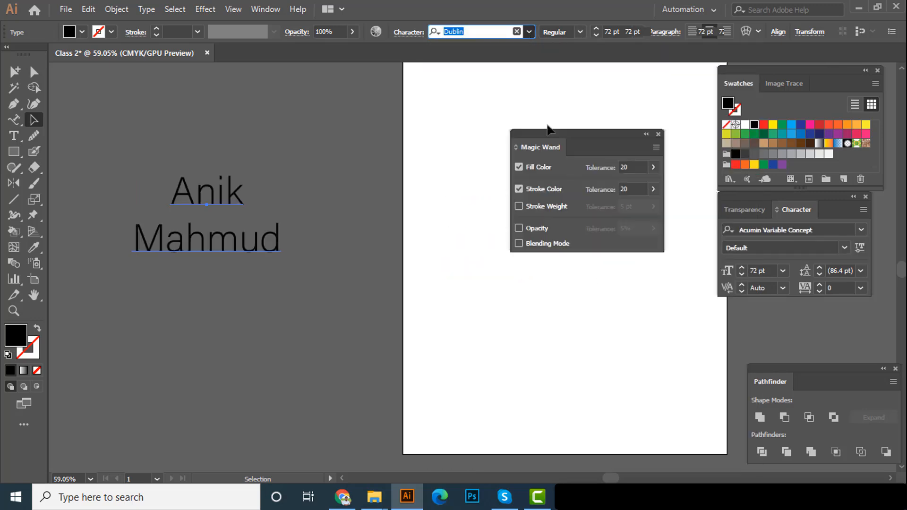
drag(204, 204, 317, 255)
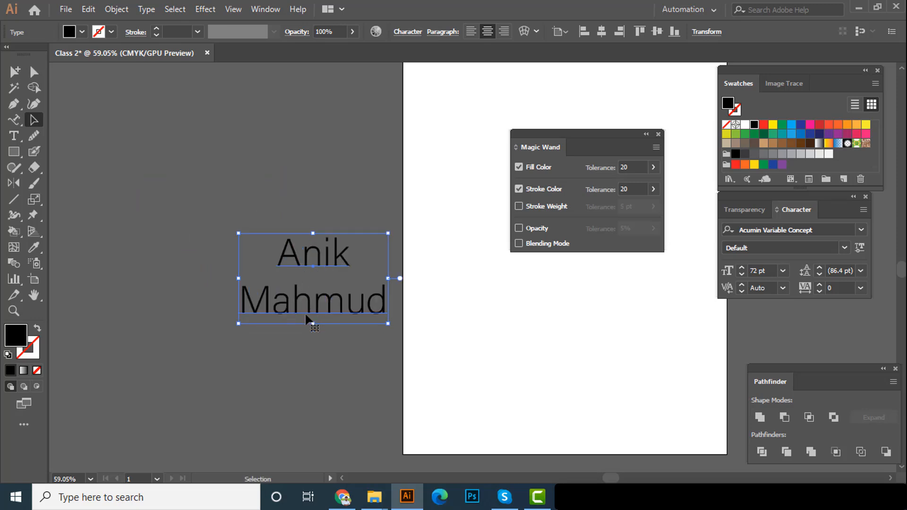
drag(307, 316, 302, 339)
Change the case of the two-line text to UPPERCASE and move it slightly up and away from the artboard
click(143, 13)
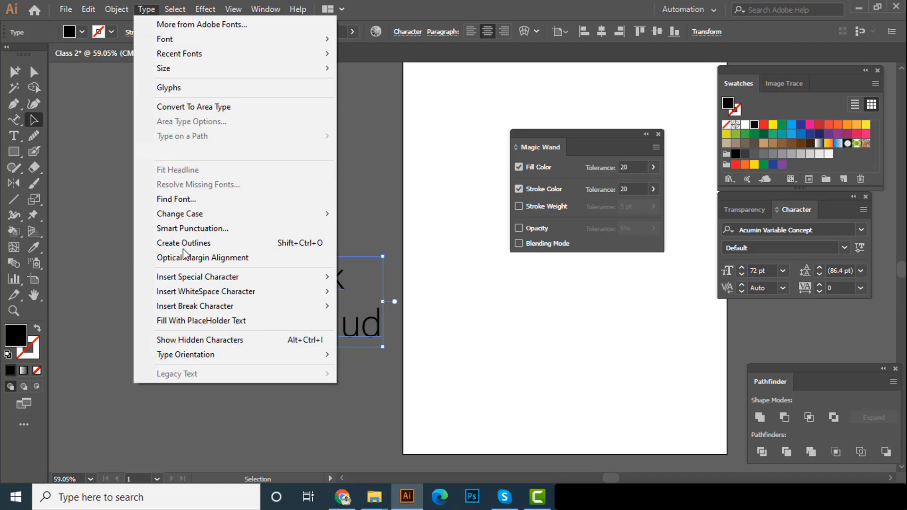
mouse_move(191, 214)
click(387, 214)
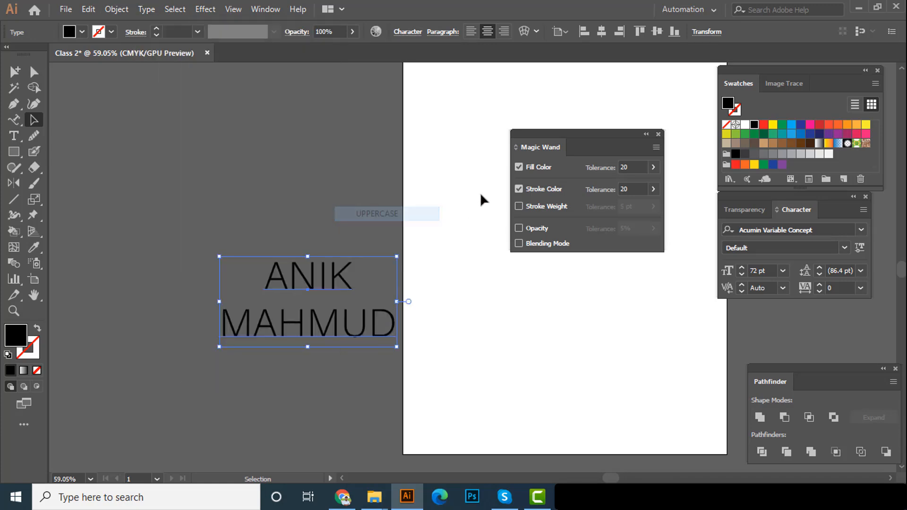
drag(311, 273, 279, 250)
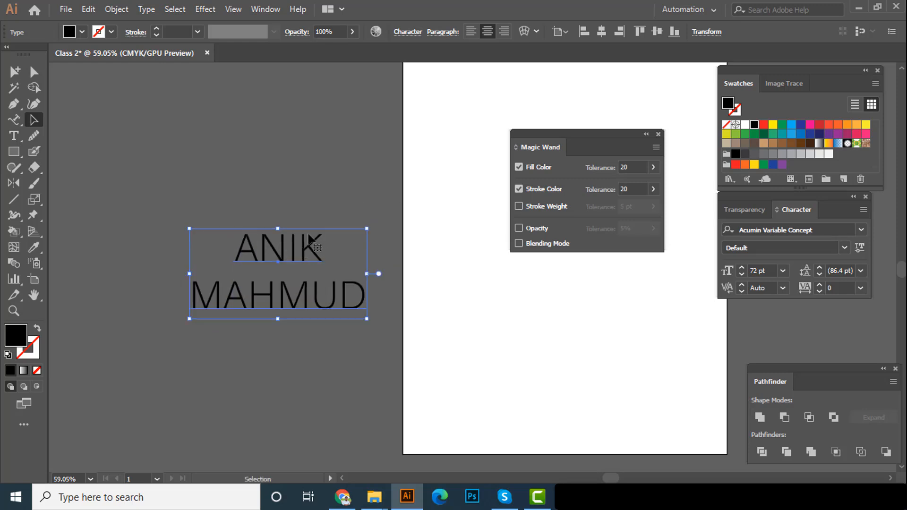
Change the case of the two-line text to lowercase
click(145, 10)
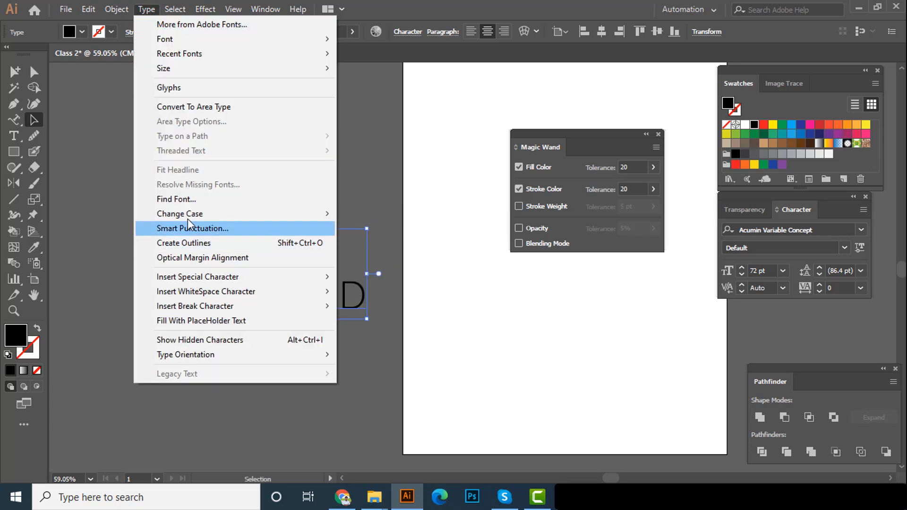
mouse_move(198, 213)
click(416, 229)
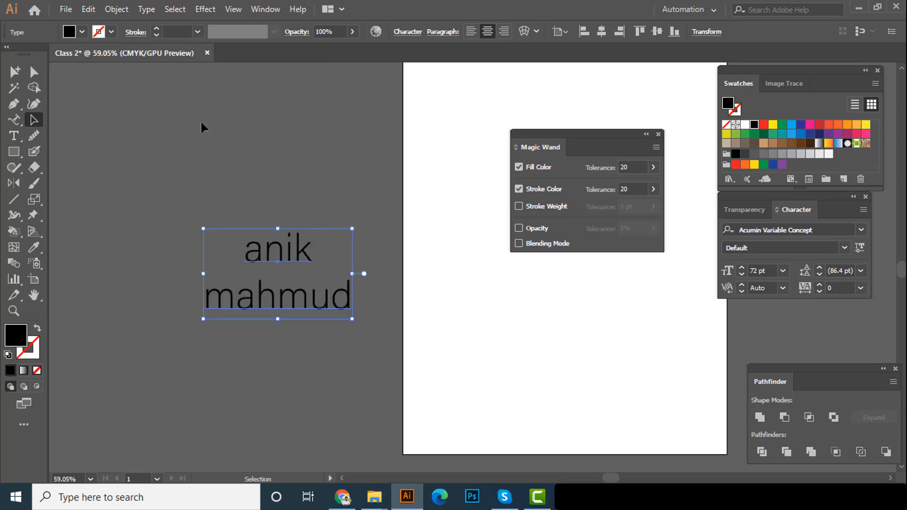
Change the case of the two-line text to Title Case
click(145, 10)
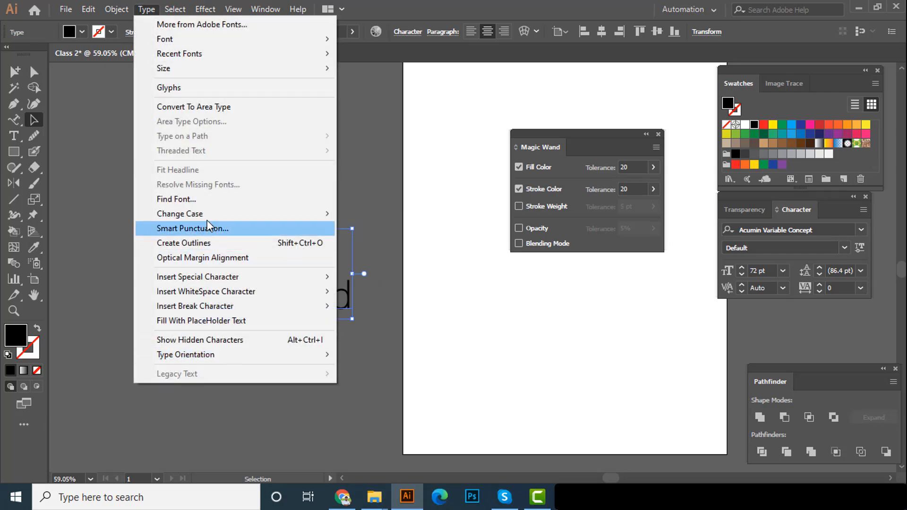
mouse_move(206, 215)
click(363, 243)
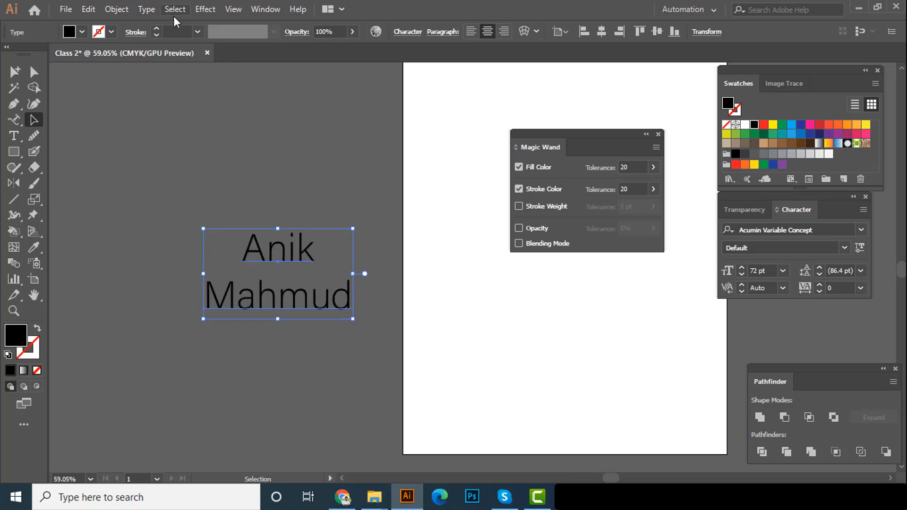
Change the case of the two-line text to Sentence case and move the text slightly towards the artboard
click(146, 13)
mouse_move(222, 214)
click(398, 259)
drag(256, 274, 304, 277)
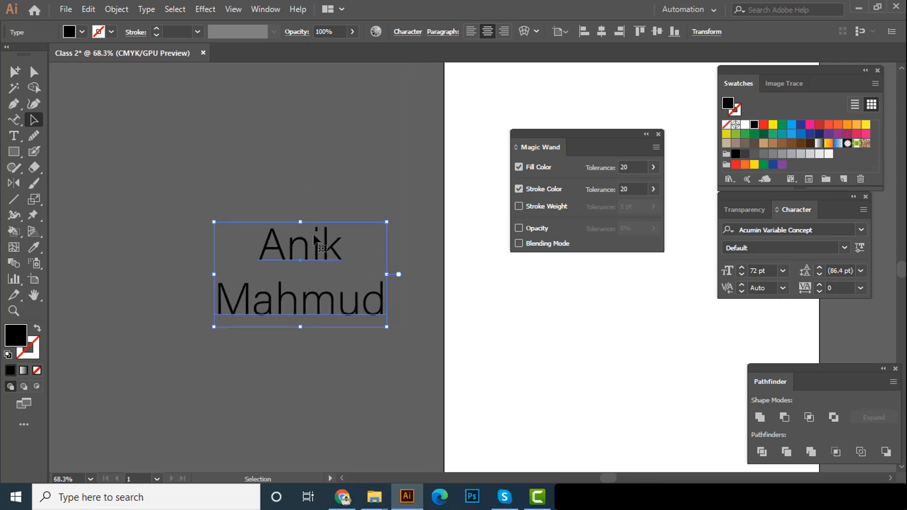
drag(300, 231, 320, 262)
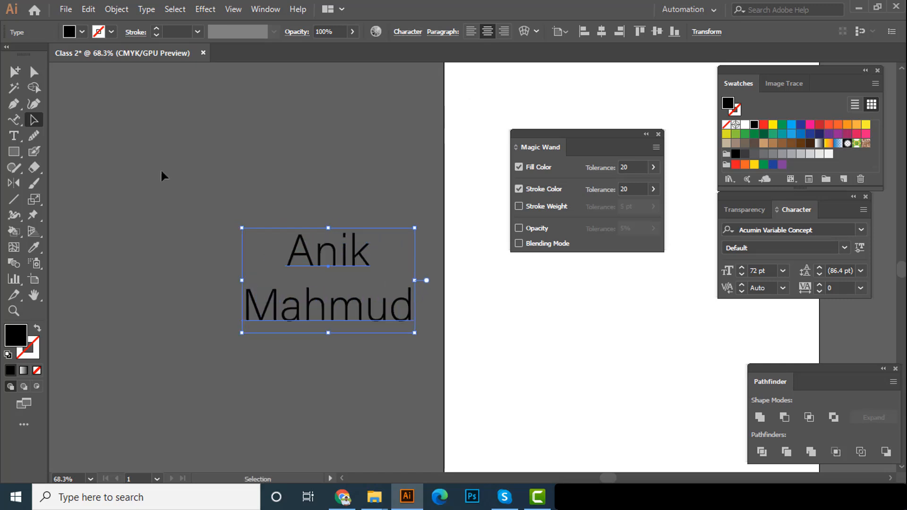
Create an area type frame with placeholder text on the empty canvas beside the two-line text, using the Type tool
click(14, 136)
drag(308, 168, 431, 161)
scroll(425, 163, down, 2)
drag(302, 154, 188, 203)
scroll(440, 162, down, 1)
scroll(182, 215, down, 1)
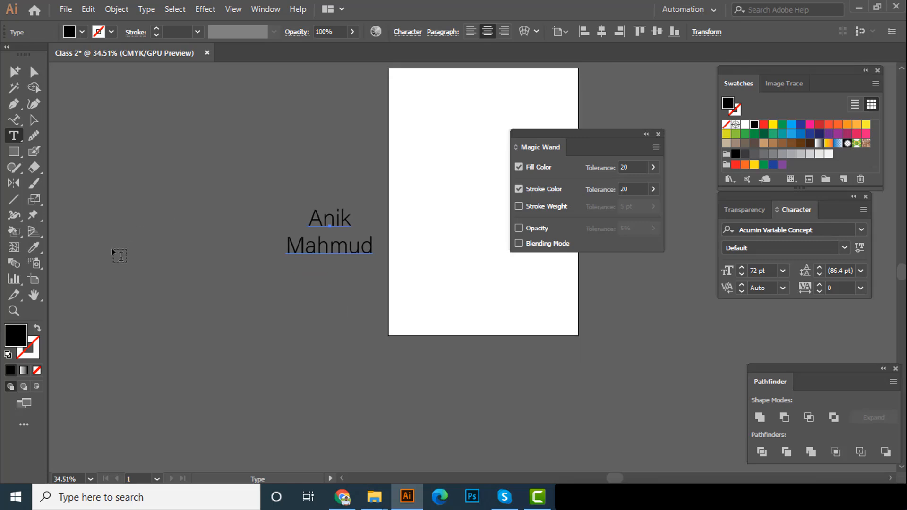
drag(85, 218, 279, 324)
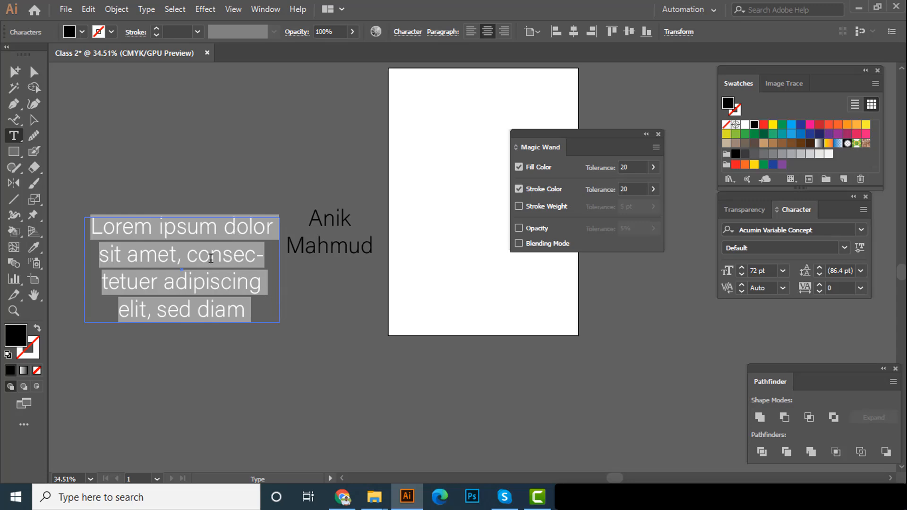
Move the placeholder paragraph frame straight down below the two-line text's level and delete it
click(31, 121)
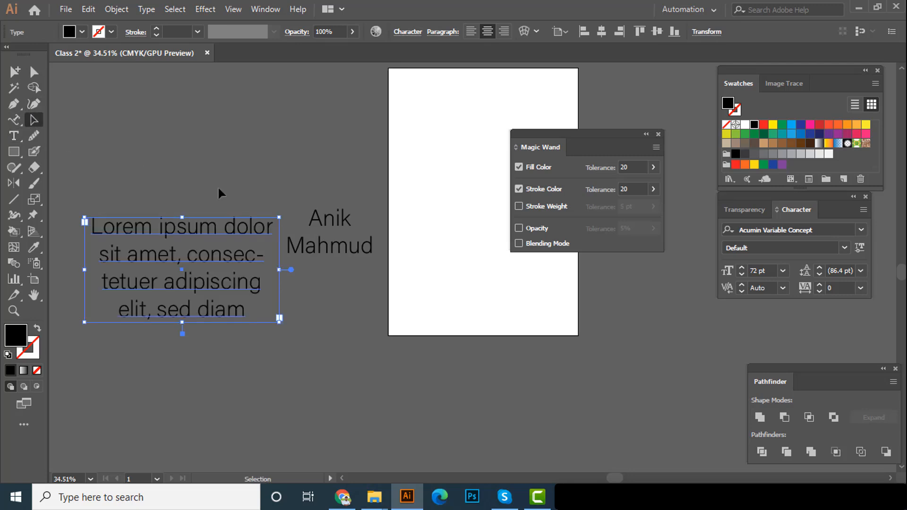
click(219, 180)
drag(199, 261, 200, 310)
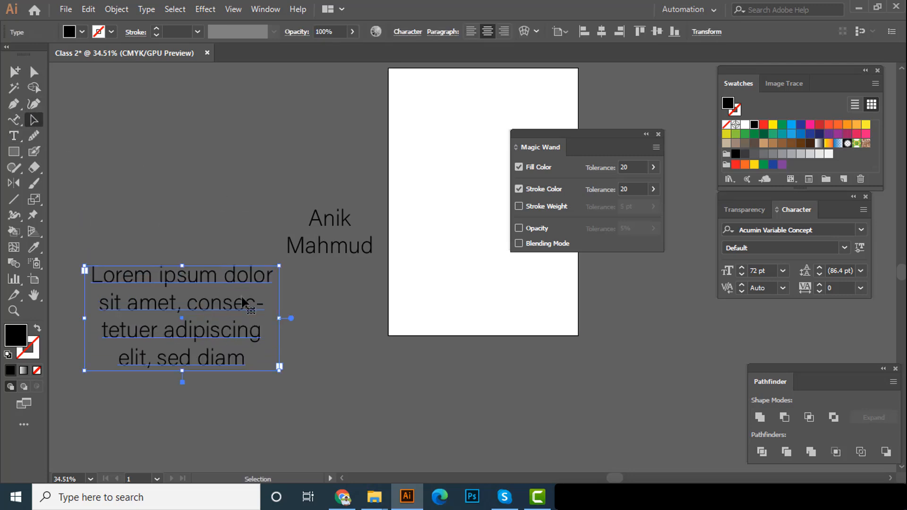
scroll(241, 295, down, 1)
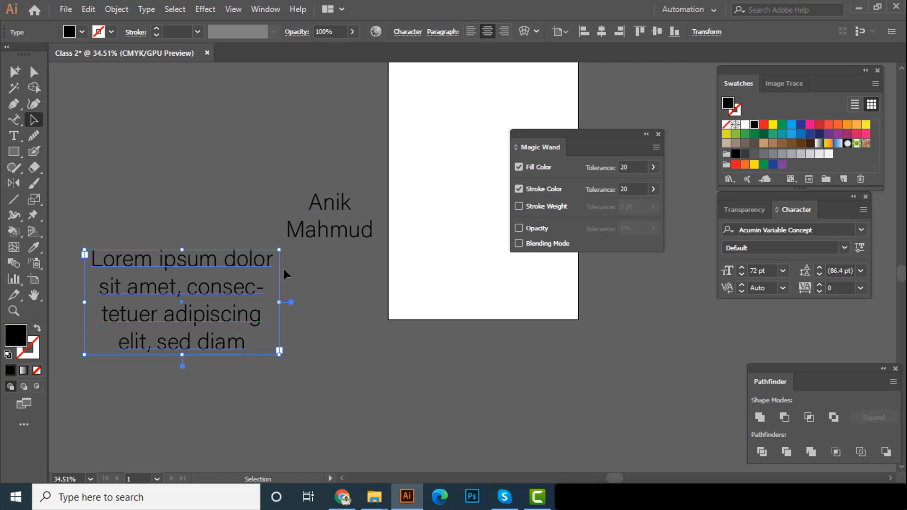
key(Delete)
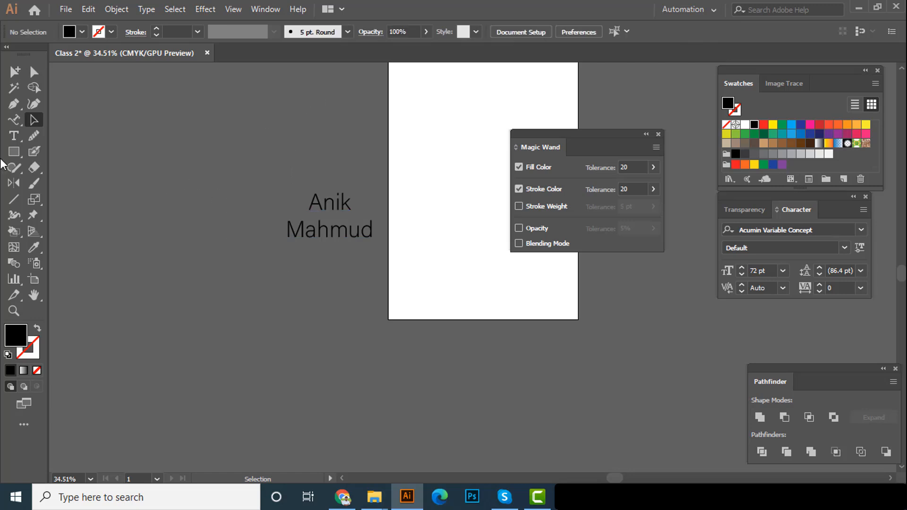
Add the full name in capitals as vertical text with the Vertical Type tool and shift it slightly towards the artboard
click(15, 134)
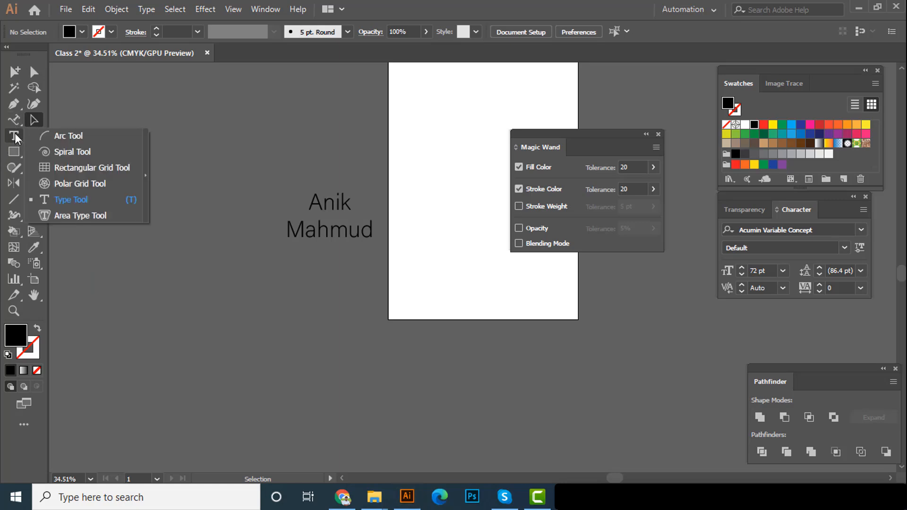
click(15, 118)
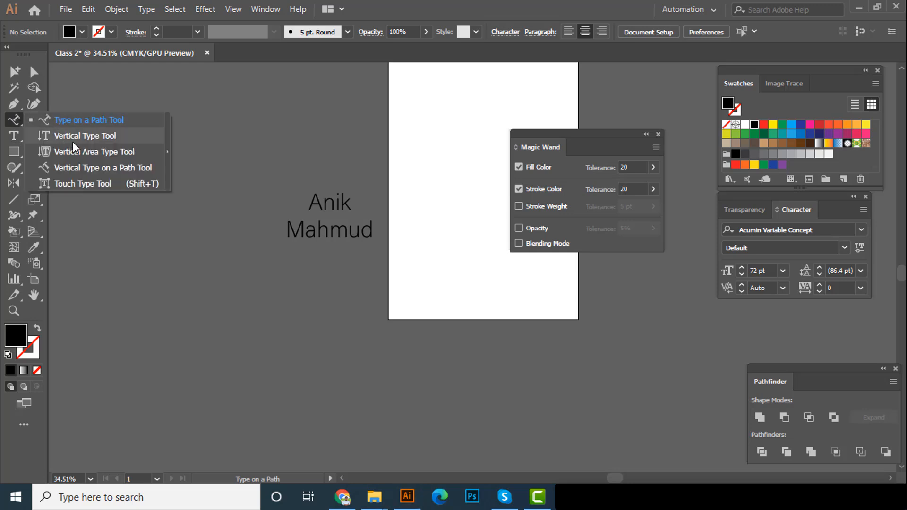
click(87, 139)
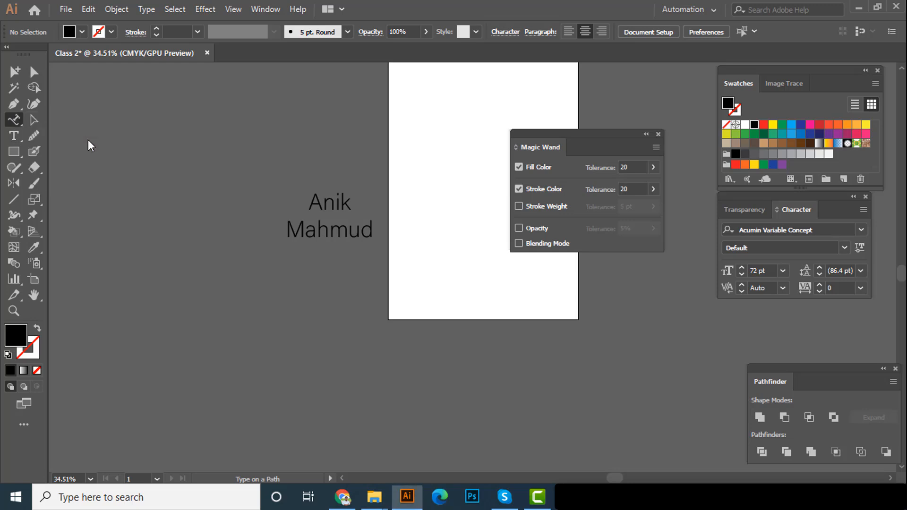
click(150, 178)
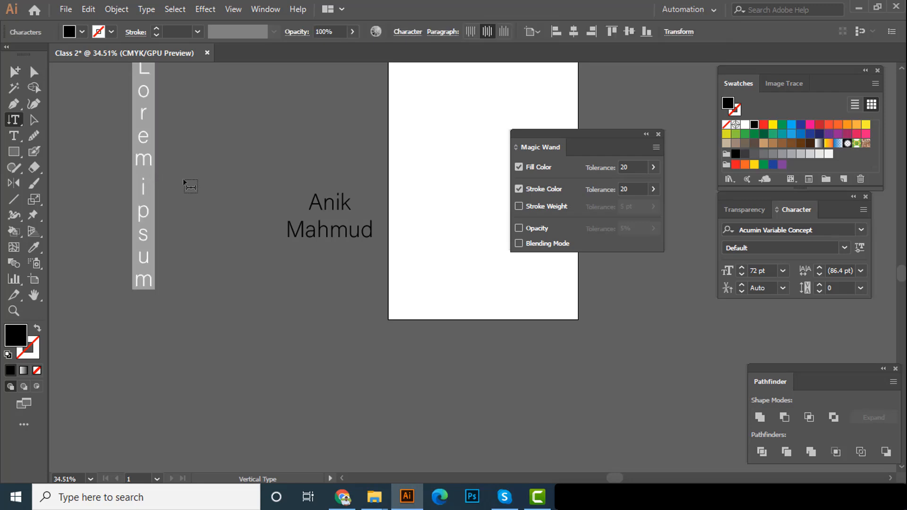
scroll(183, 177, up, 3)
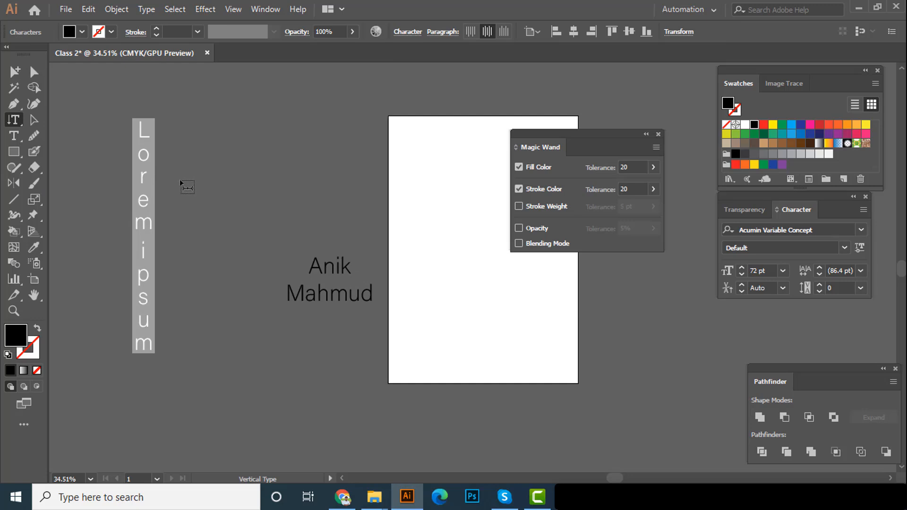
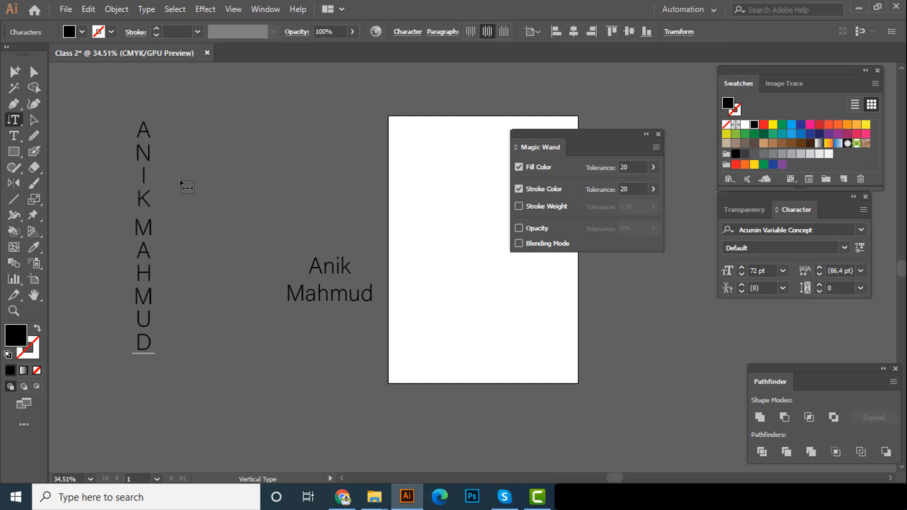
click(33, 120)
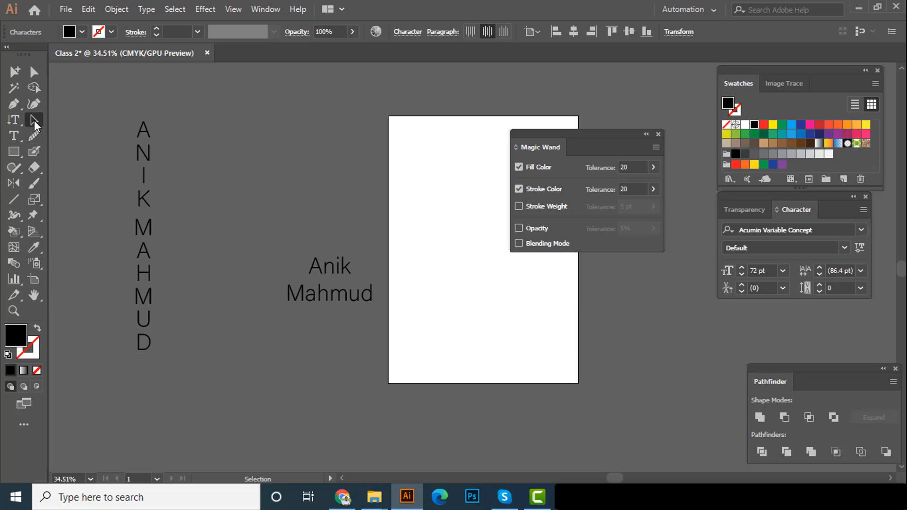
drag(139, 202, 169, 207)
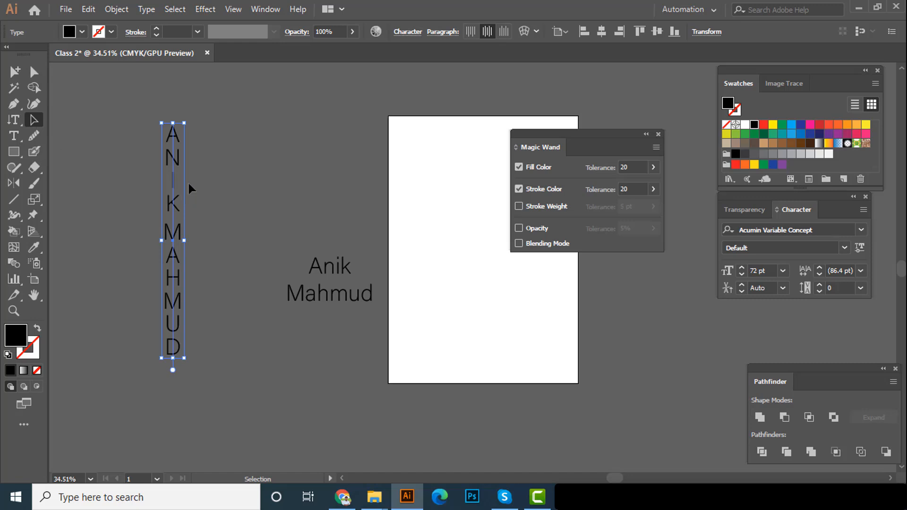
click(243, 158)
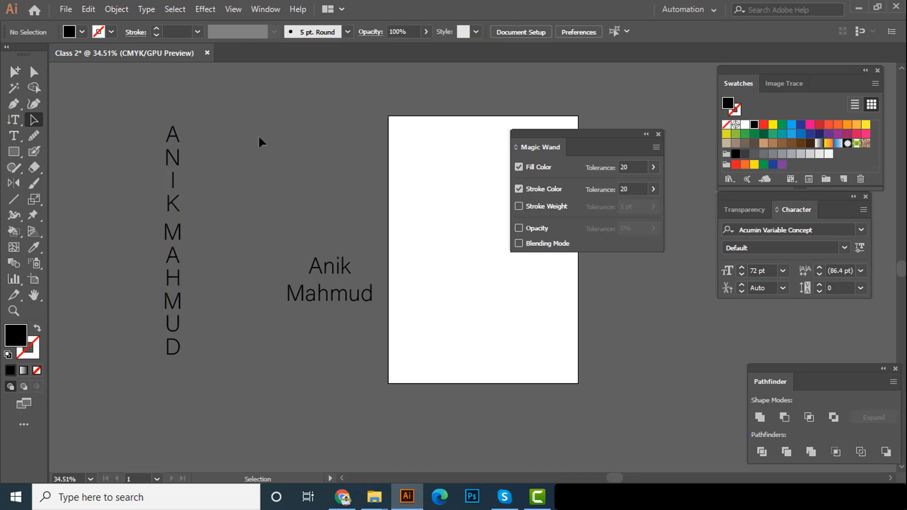
Delete the vertical text and the two-line text together
click(343, 342)
drag(353, 344, 137, 221)
key(Delete)
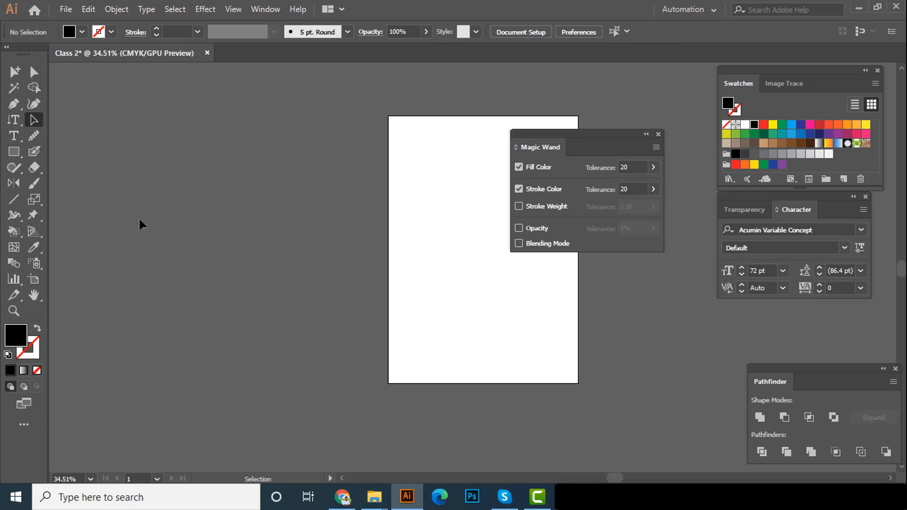
click(10, 119)
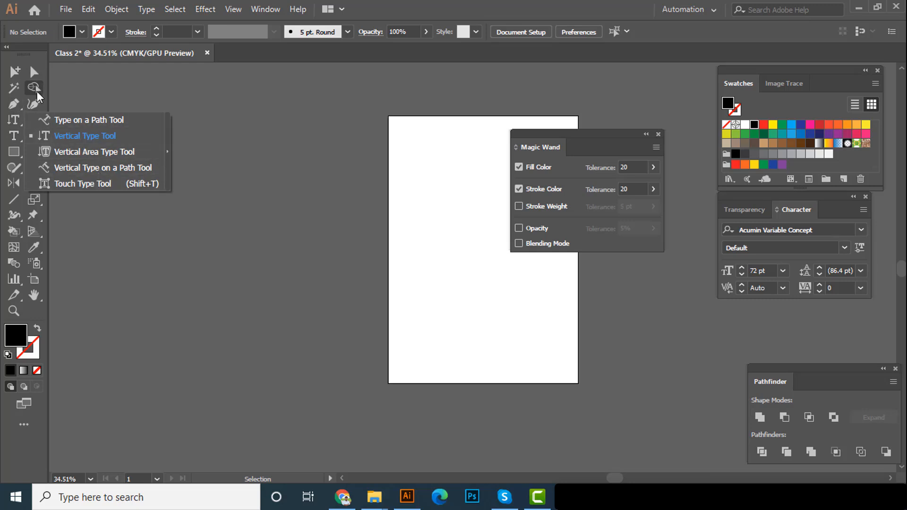
click(32, 74)
click(34, 123)
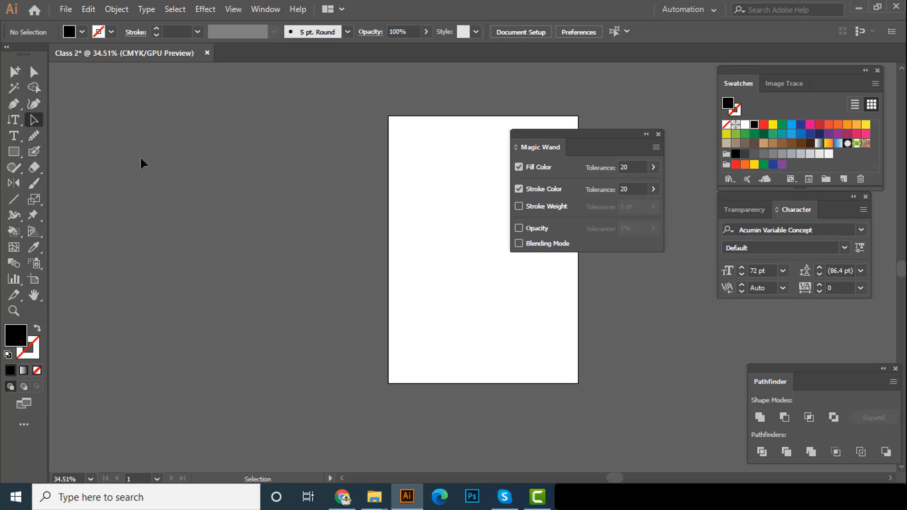
Draw a large black-filled circle with no stroke beside the artboard using the Ellipse tool
click(15, 152)
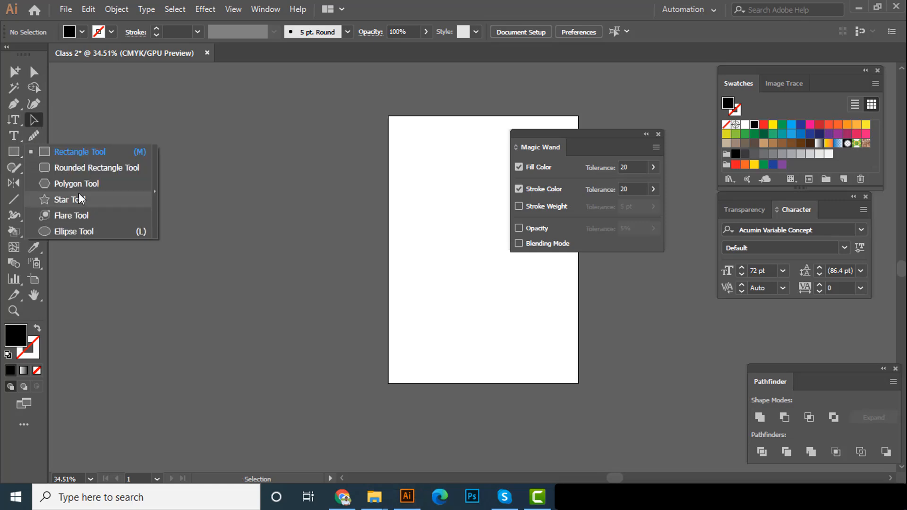
click(74, 236)
drag(164, 202, 278, 346)
scroll(265, 253, up, 3)
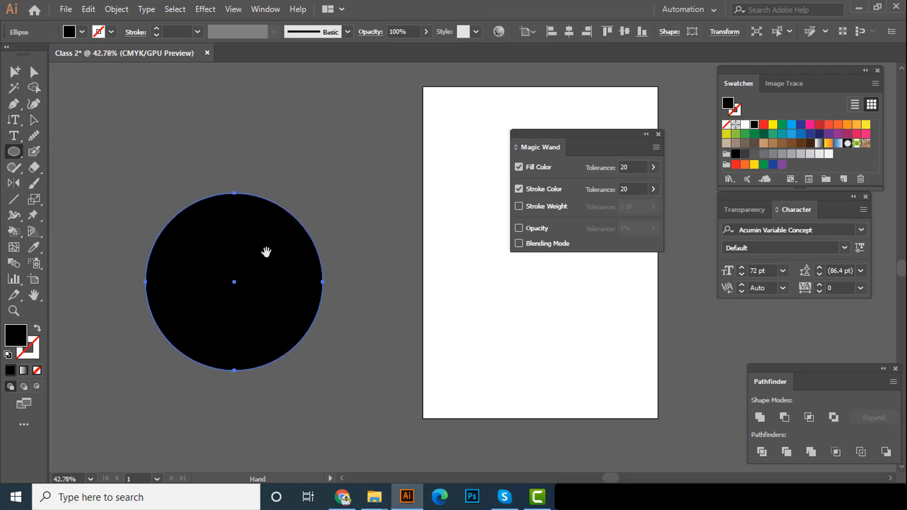
scroll(278, 180, up, 2)
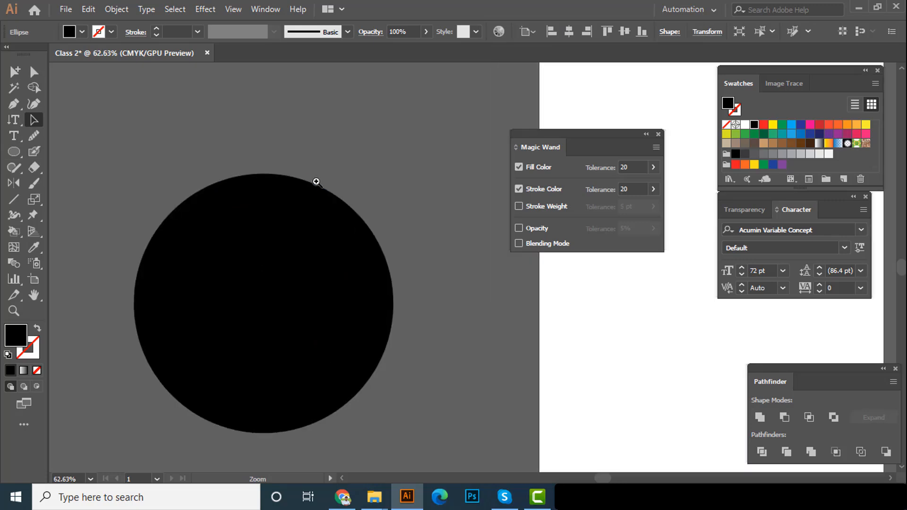
scroll(294, 241, down, 2)
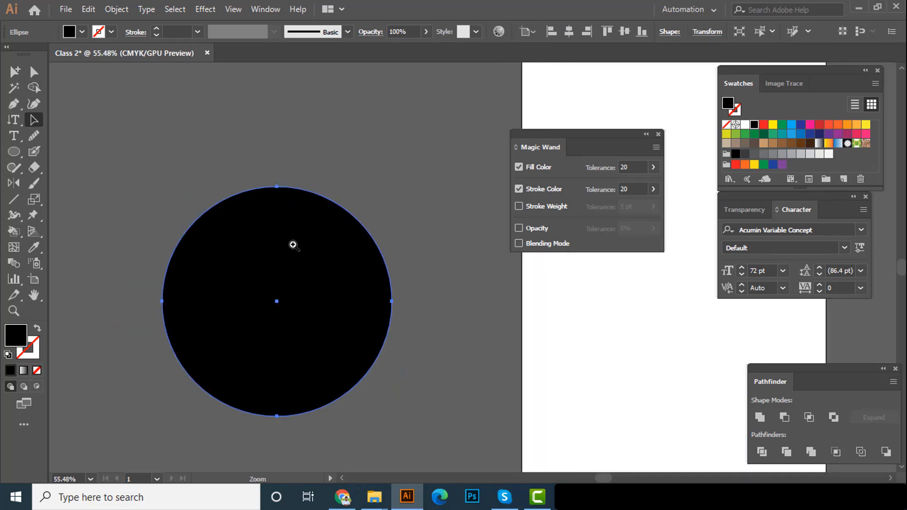
Turn the circle into a type path with placeholder text running around it, using the Type on a Path tool
click(14, 119)
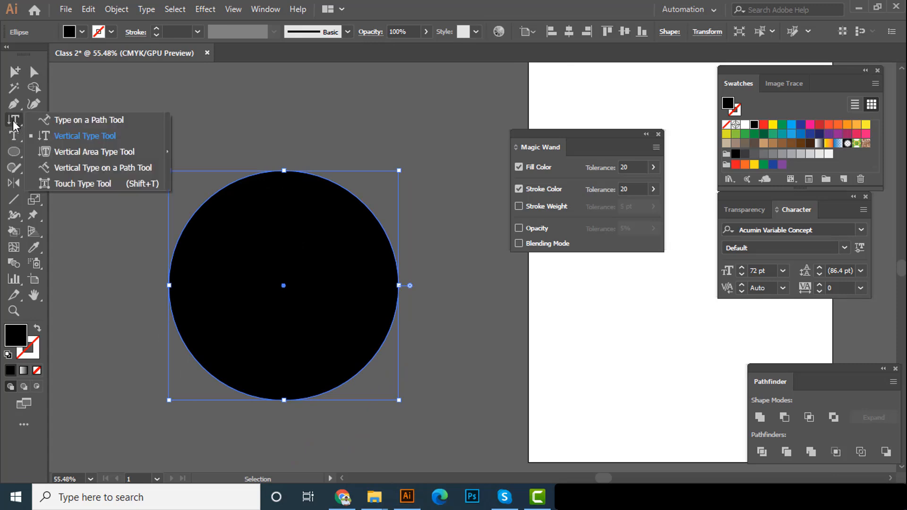
click(65, 122)
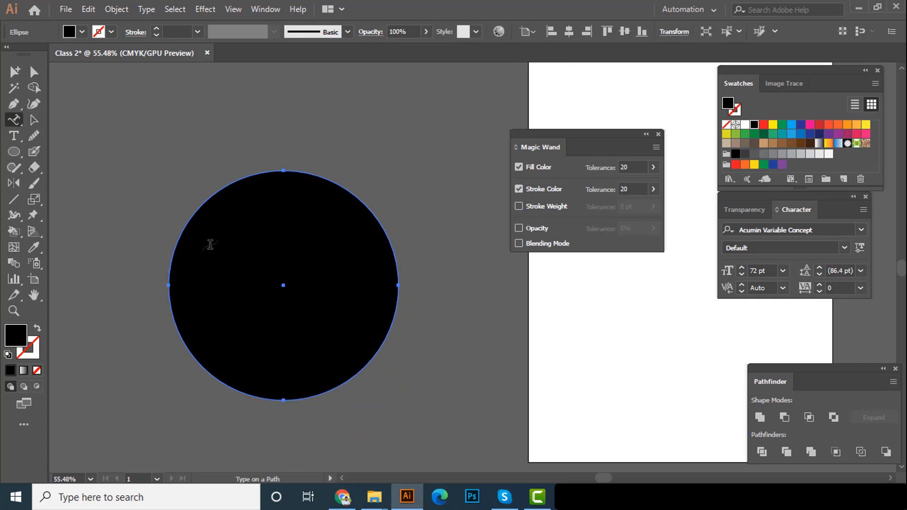
click(180, 235)
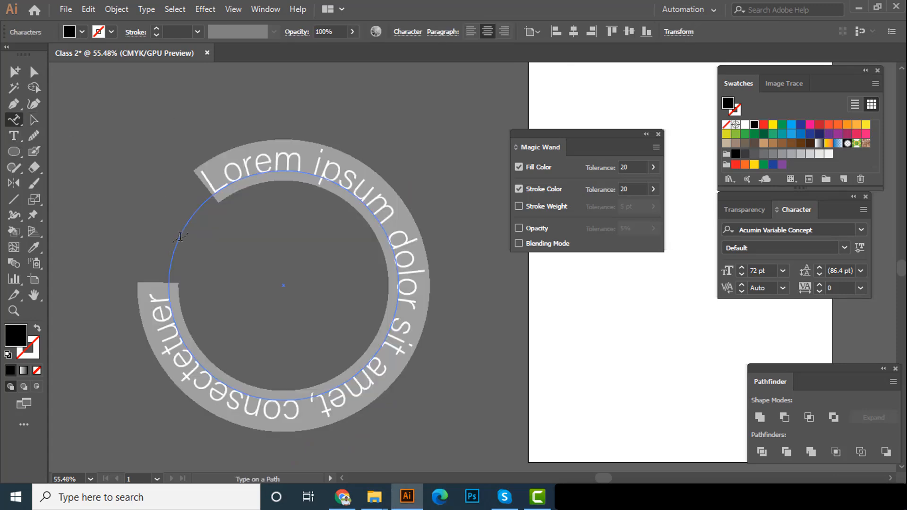
click(34, 120)
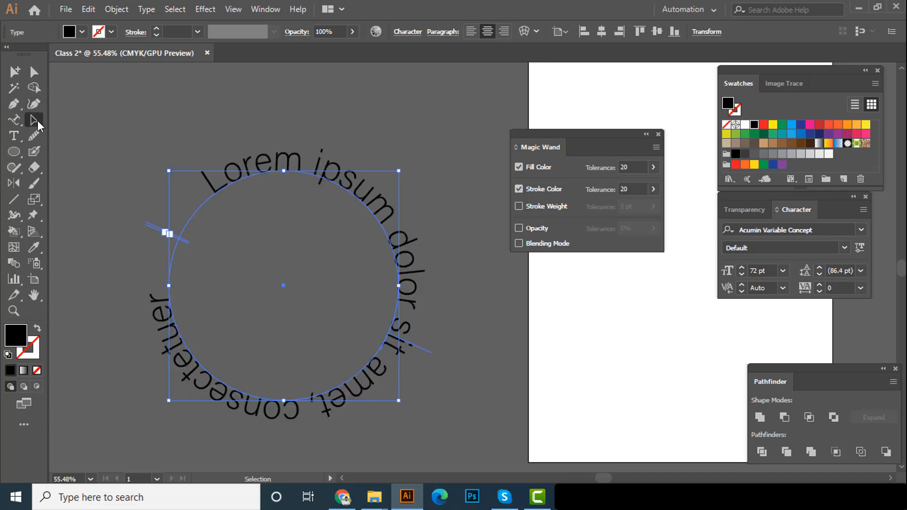
click(200, 124)
scroll(344, 212, down, 1)
drag(296, 209, 278, 202)
click(305, 167)
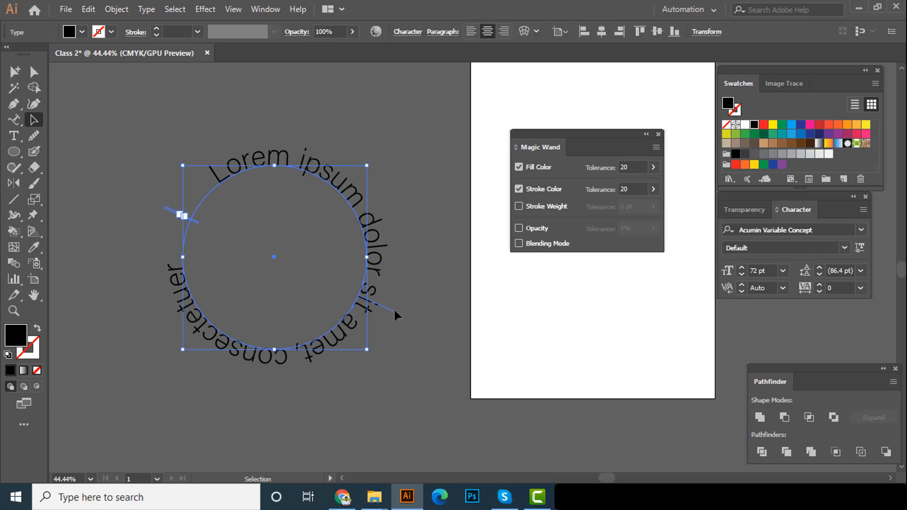
scroll(304, 185, up, 1)
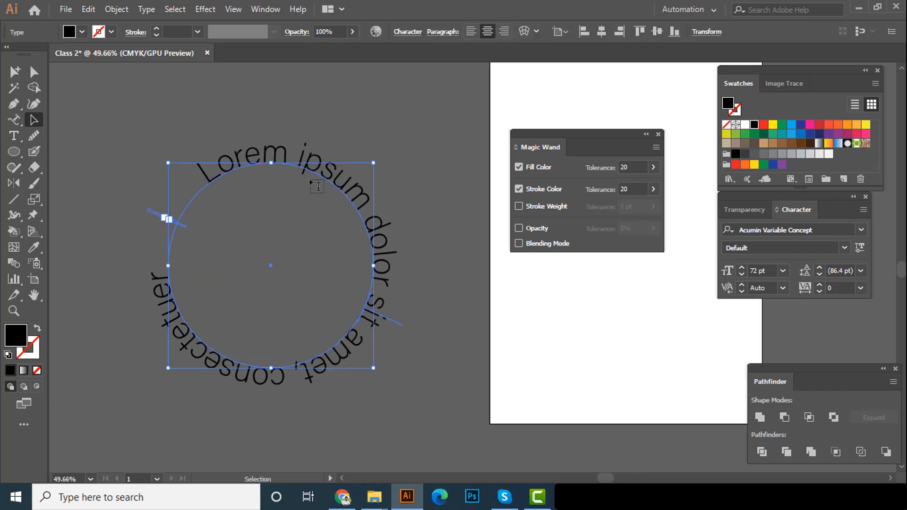
Replace the placeholder text on the circular path with the full name in capitals
click(10, 121)
click(302, 163)
key(ctrl+a)
key(BackSpace)
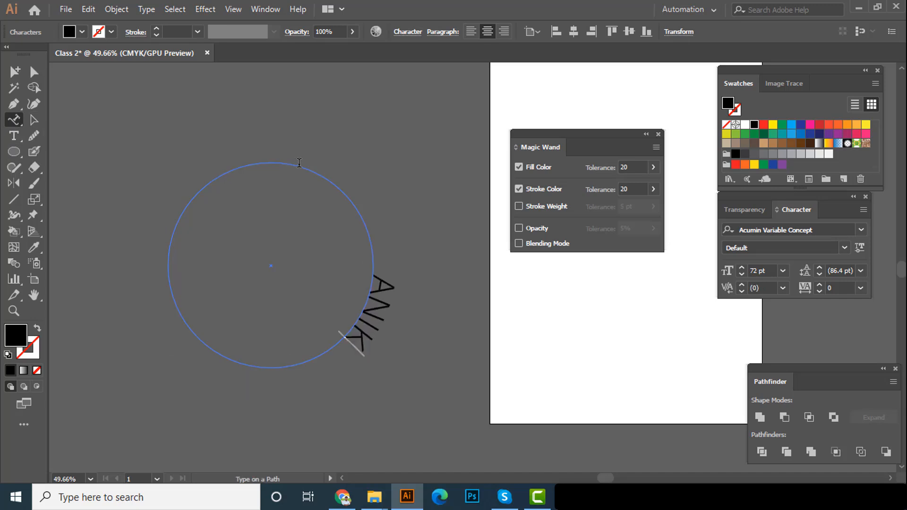
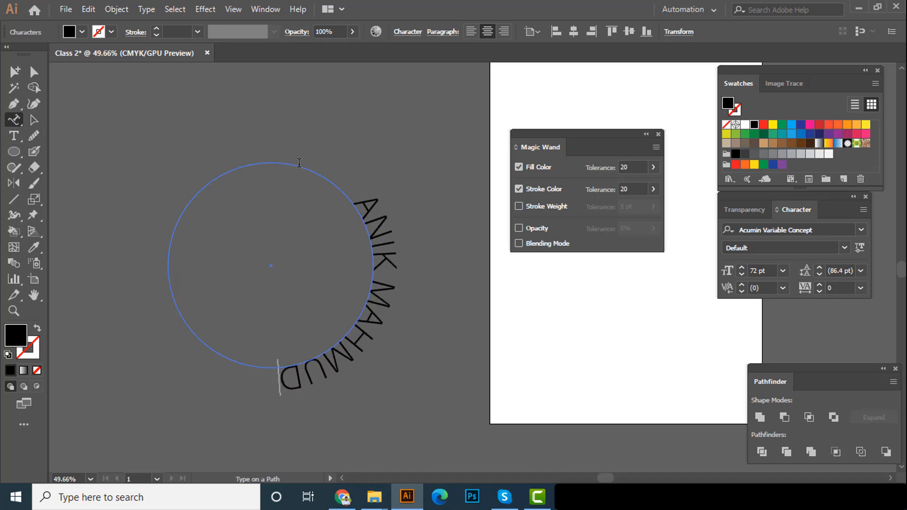
Slide the name along the circular path so it arches over the top of the circle, and deselect it
click(34, 120)
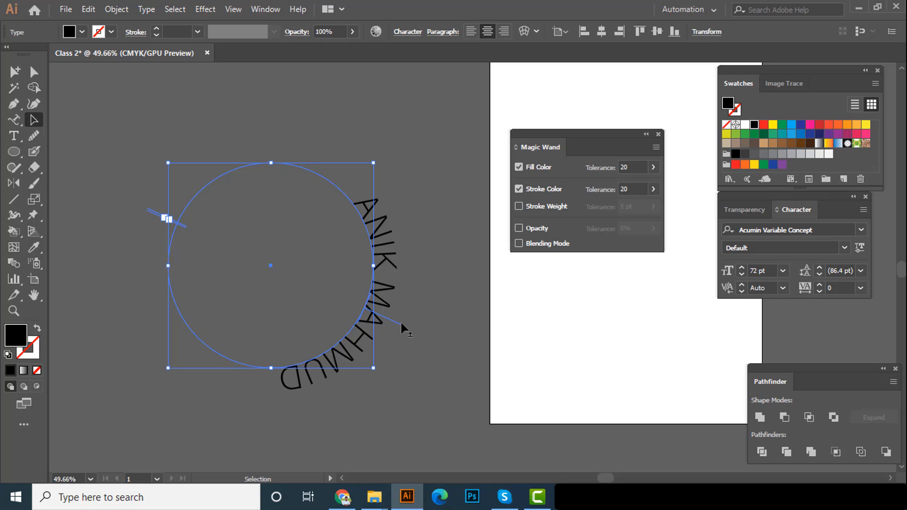
drag(401, 321, 275, 129)
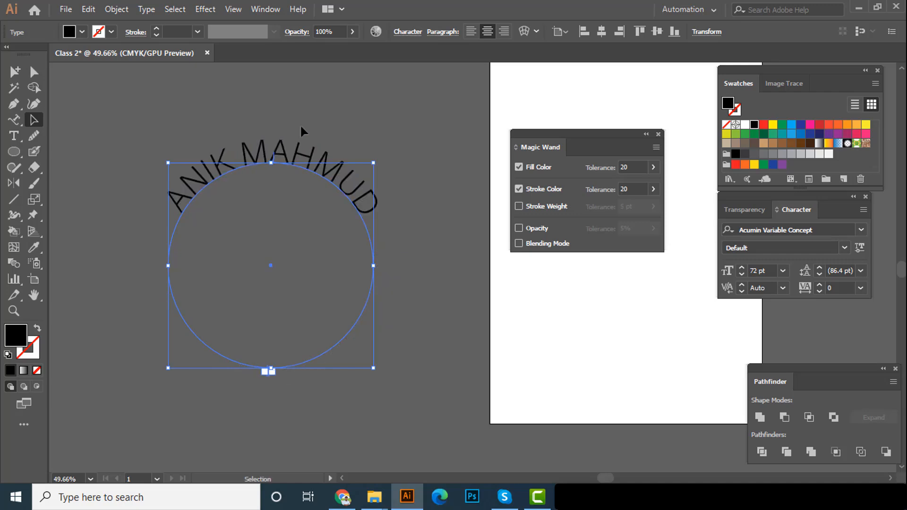
click(416, 203)
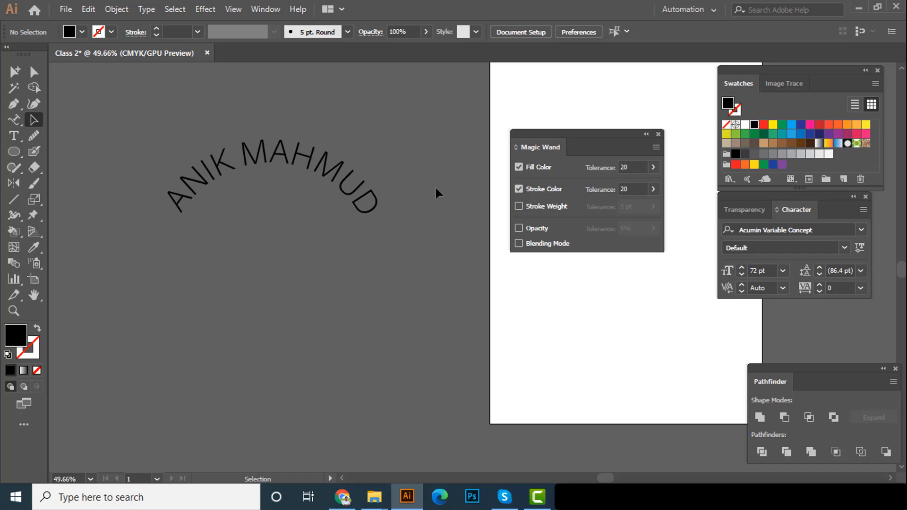
Delete the arched name together with its circular path
drag(429, 172, 288, 310)
key(Delete)
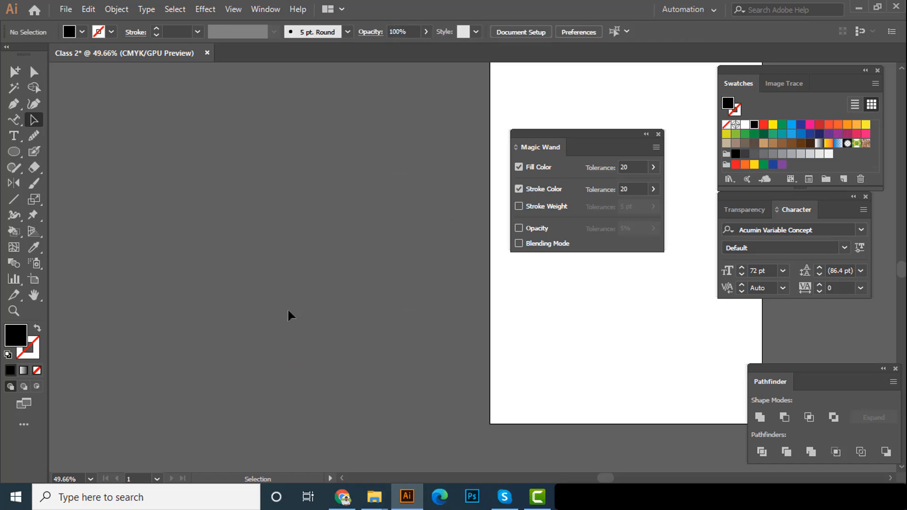
Look through the type tool variants, pick the Touch Type tool, and return to the standard Type tool
click(23, 121)
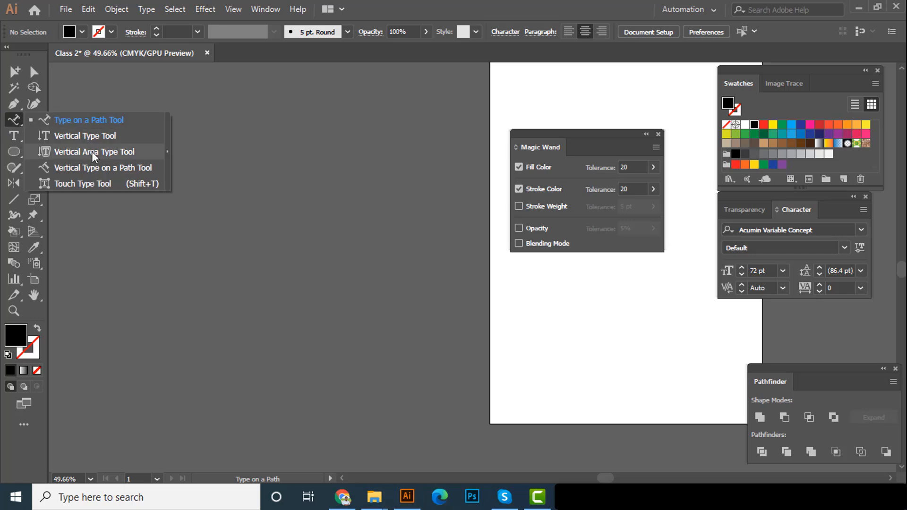
click(90, 183)
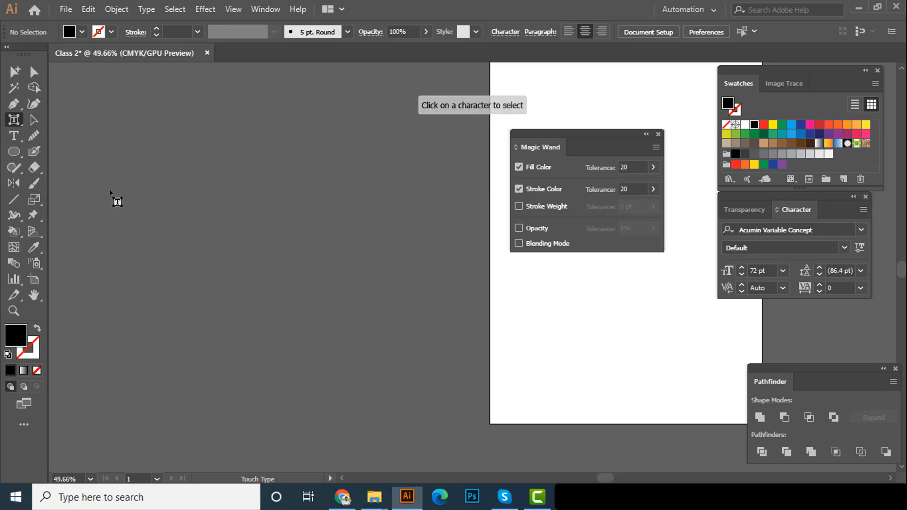
click(16, 124)
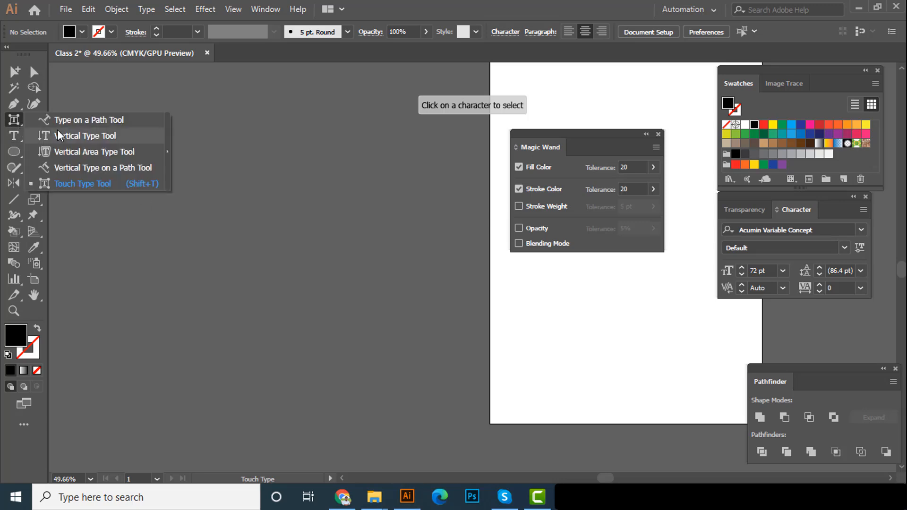
click(17, 134)
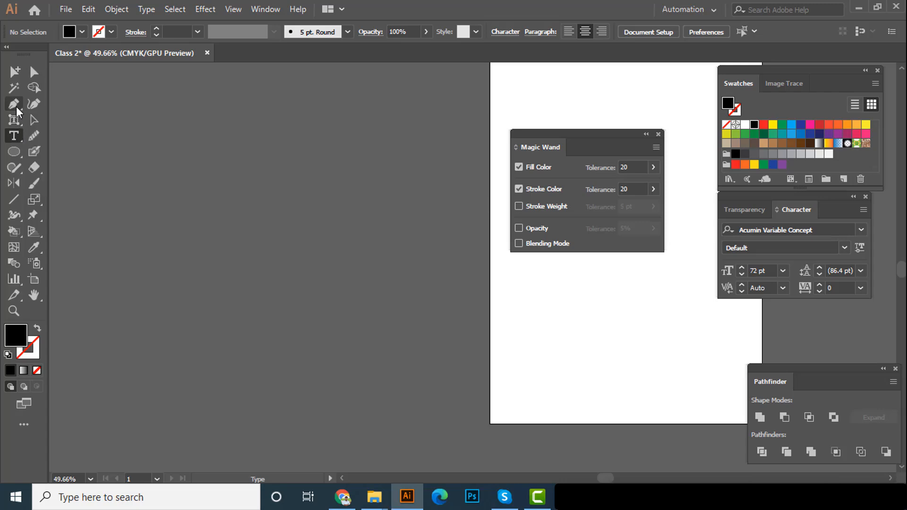
Check the Reflect Tool and Create Outline entries of class 02 in the Word course outline, and return to Illustrator
click(570, 497)
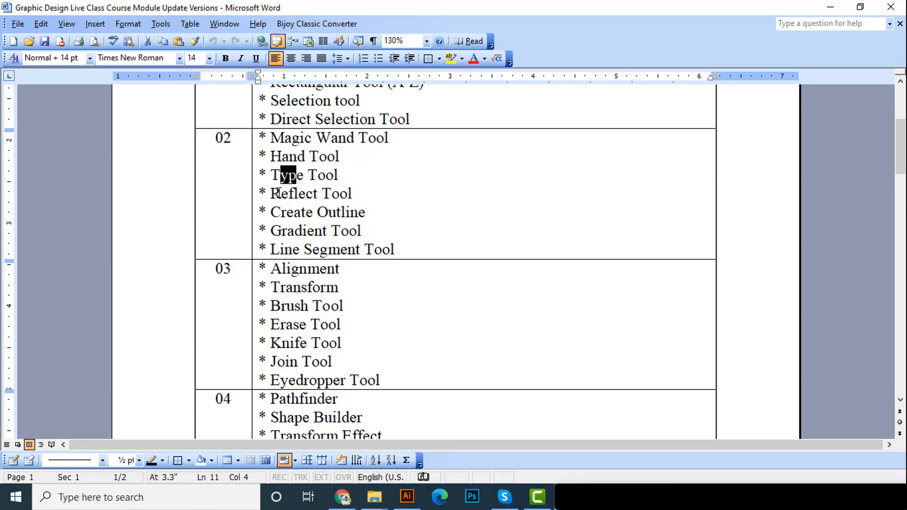
drag(280, 191, 307, 194)
double_click(278, 212)
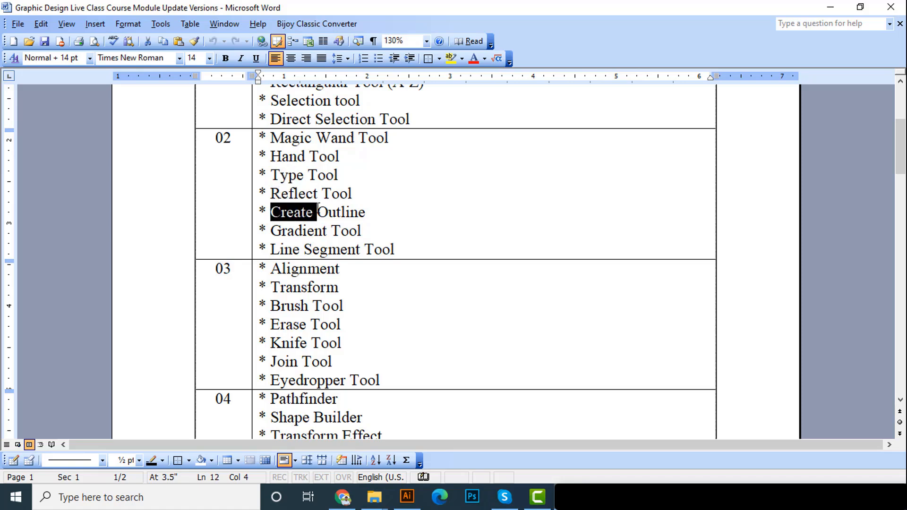
click(830, 7)
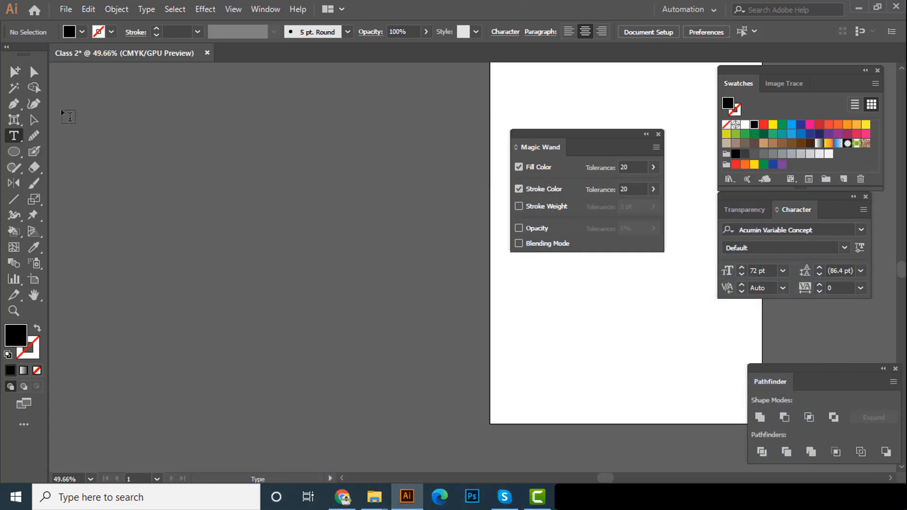
Place the placeholder text "Lorem ipsum" beside the artboard and duplicate it directly below the original
click(135, 193)
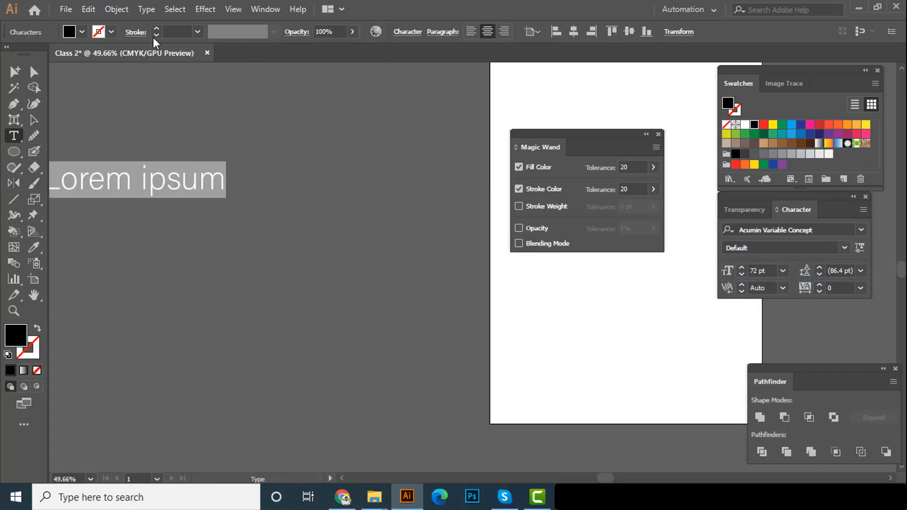
click(32, 116)
drag(139, 186, 327, 242)
Convert the lower copy of the placeholder text to outlines
key(space)
scroll(301, 177, up, 1)
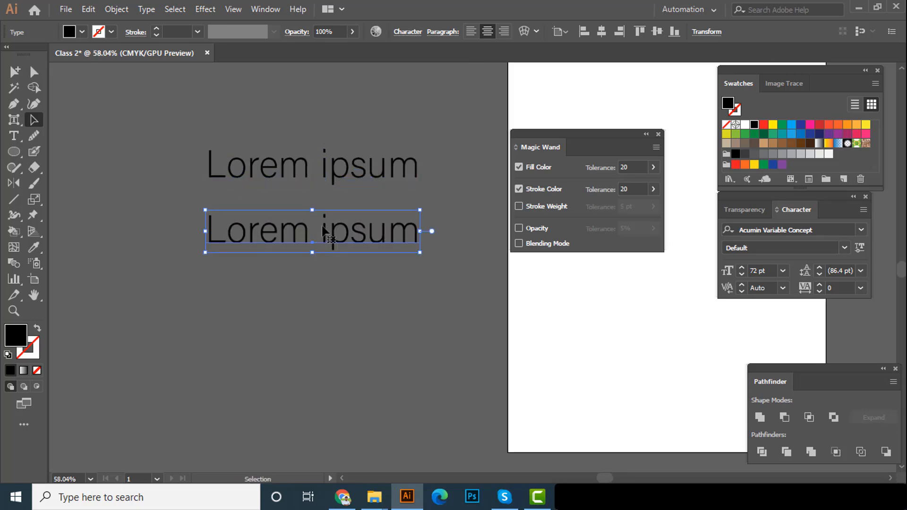
scroll(319, 248, up, 1)
scroll(319, 248, up, 1)
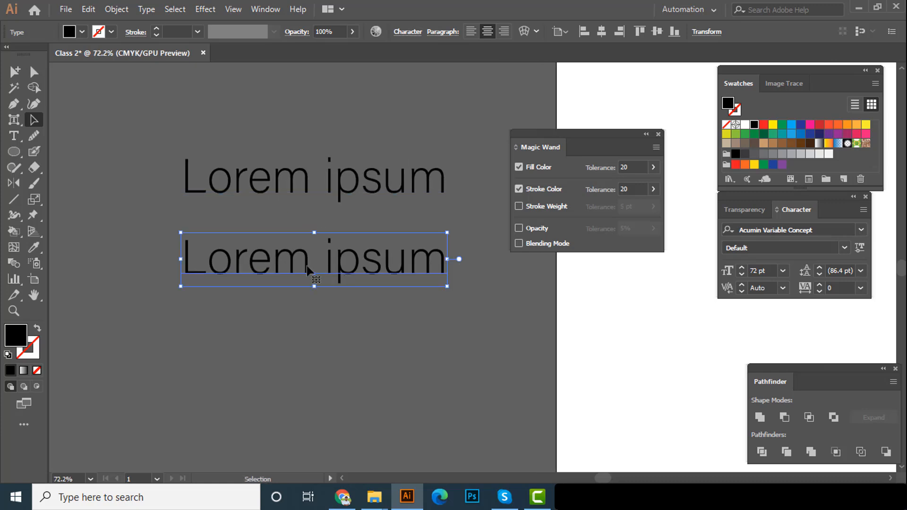
right_click(309, 262)
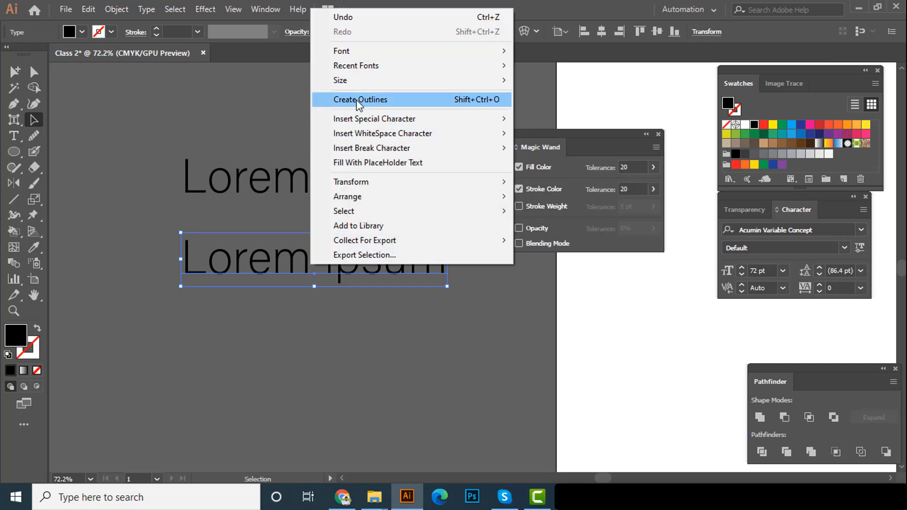
click(441, 96)
Examine the outlined letters up close and compare them with the live text above
key(ctrl+space)
drag(369, 278, 508, 286)
key(space)
drag(411, 296, 398, 316)
key(ctrl+space)
drag(397, 311, 453, 299)
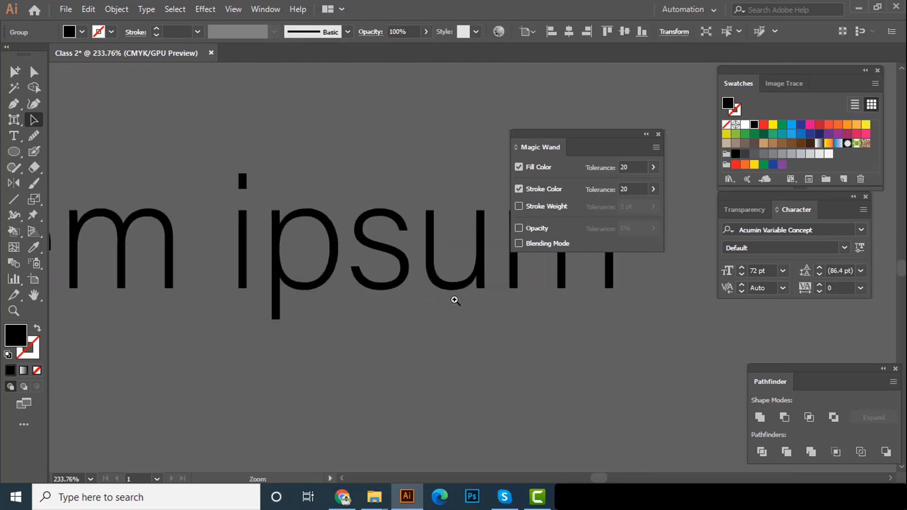
key(space)
drag(316, 255, 398, 319)
key(ctrl+space)
drag(398, 319, 313, 263)
click(491, 188)
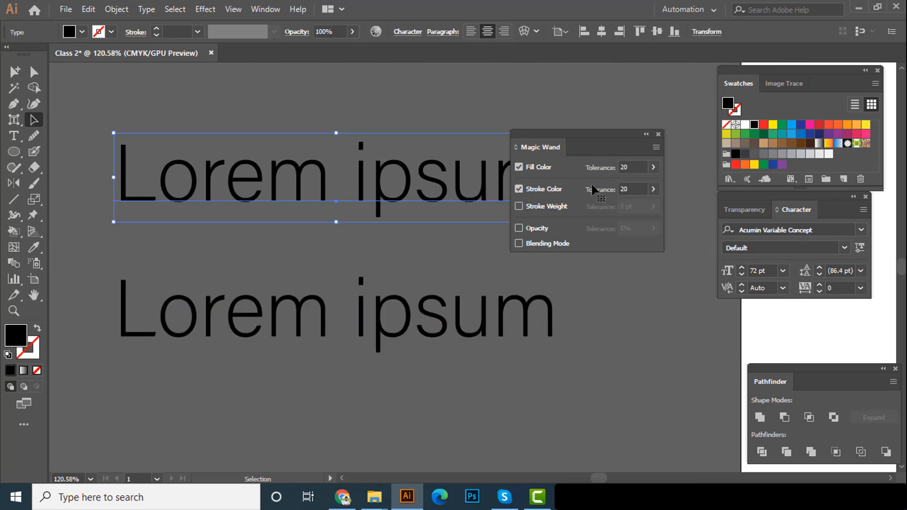
Close the Magic Wand panel and inspect the live text and the outlined copy without obstruction
click(658, 134)
key(ctrl+space)
drag(349, 194, 438, 226)
key(space)
key(ctrl+space)
key(space)
key(ctrl+space)
drag(438, 227, 349, 267)
key(space)
drag(399, 325, 305, 270)
ctrl+click(330, 298)
key(ctrl+space)
key(space)
key(ctrl+space)
key(space)
key(ctrl+space)
drag(364, 280, 321, 248)
key(space)
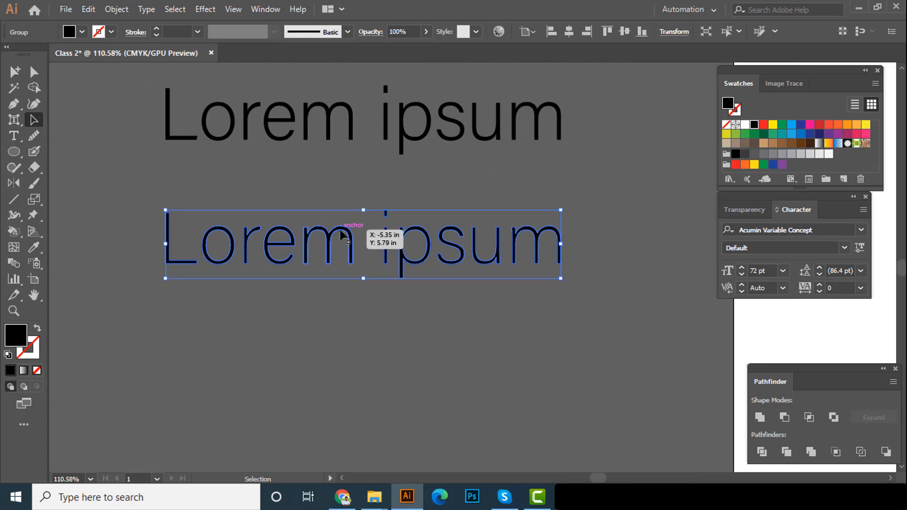
Move the outlined copy down and to the left, and shift the live text left to line up with it
drag(352, 231, 328, 266)
click(347, 121)
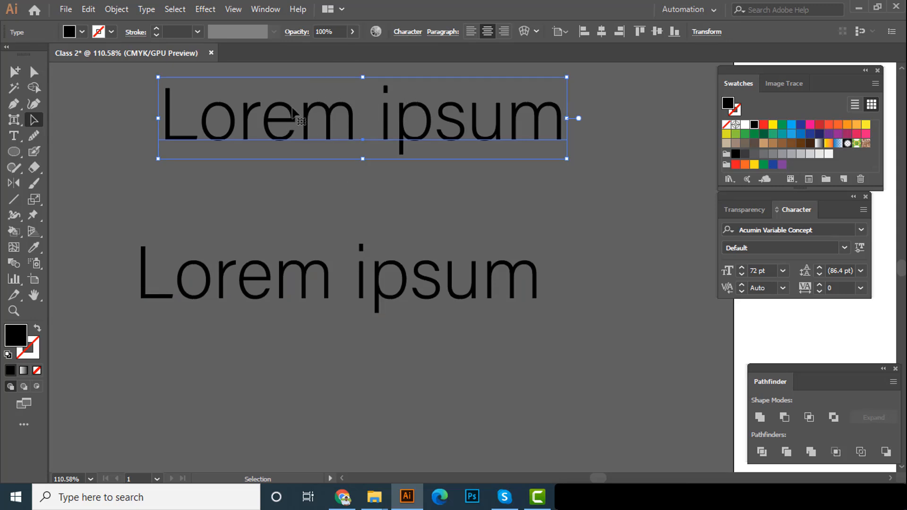
click(197, 32)
click(198, 33)
drag(273, 137, 251, 143)
click(357, 294)
Reduce the height of the outlined text slightly from its lower edge, and compare it with the live text
click(330, 287)
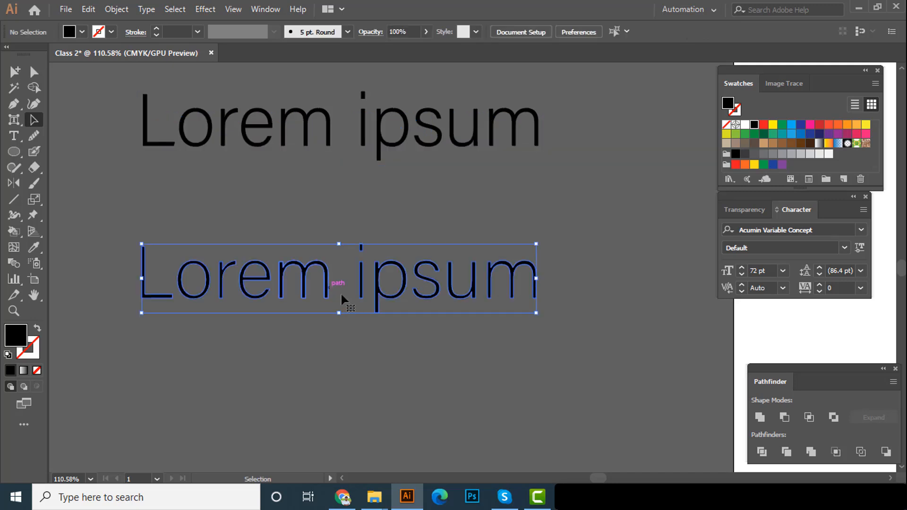
drag(341, 314, 340, 305)
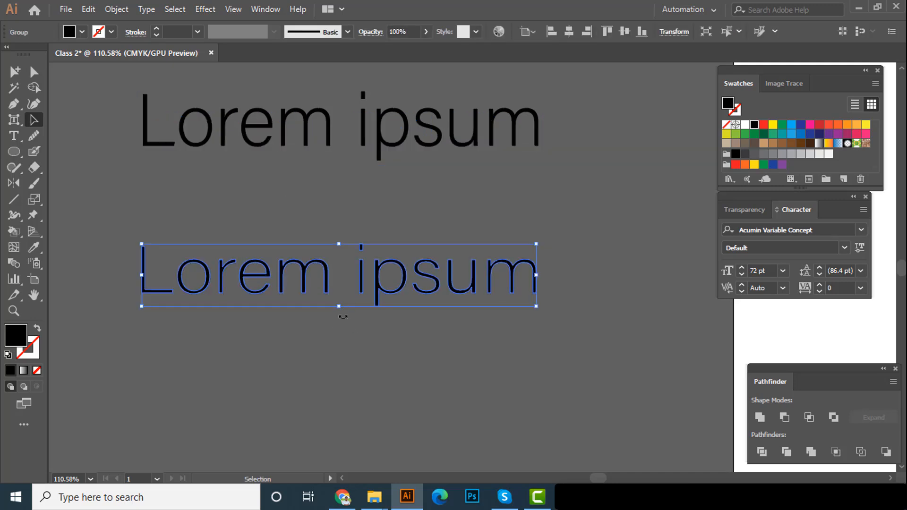
click(353, 315)
click(382, 291)
click(383, 150)
click(406, 294)
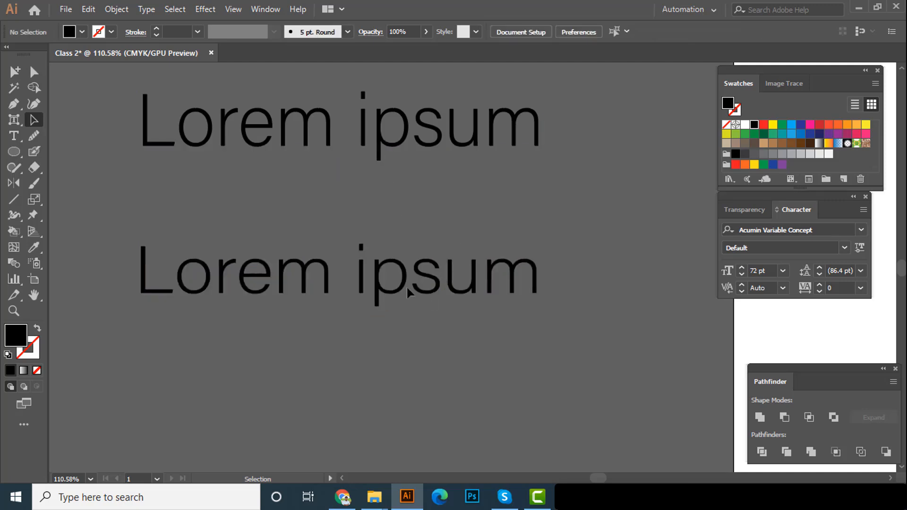
Replace the live "Lorem ipsum" text with the full name in capitals
click(403, 284)
scroll(392, 298, up, 1)
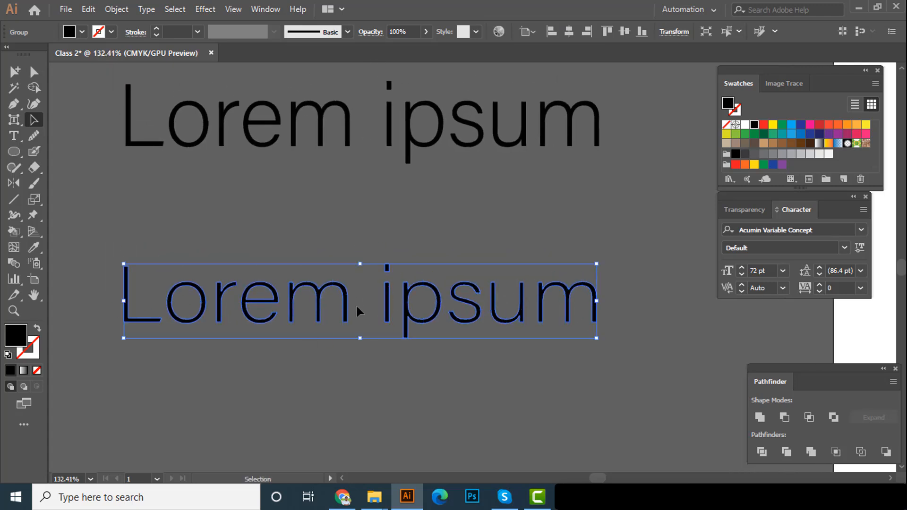
key(t)
scroll(327, 289, up, 2)
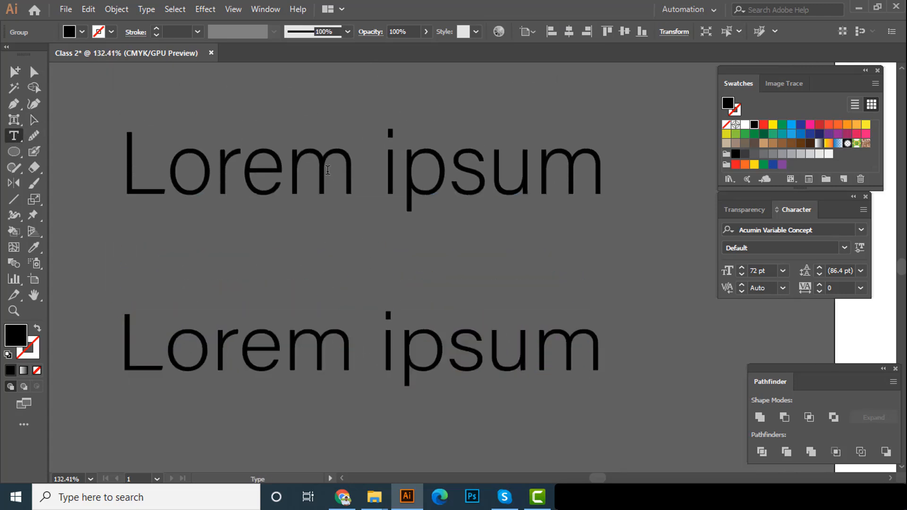
triple_click(327, 172)
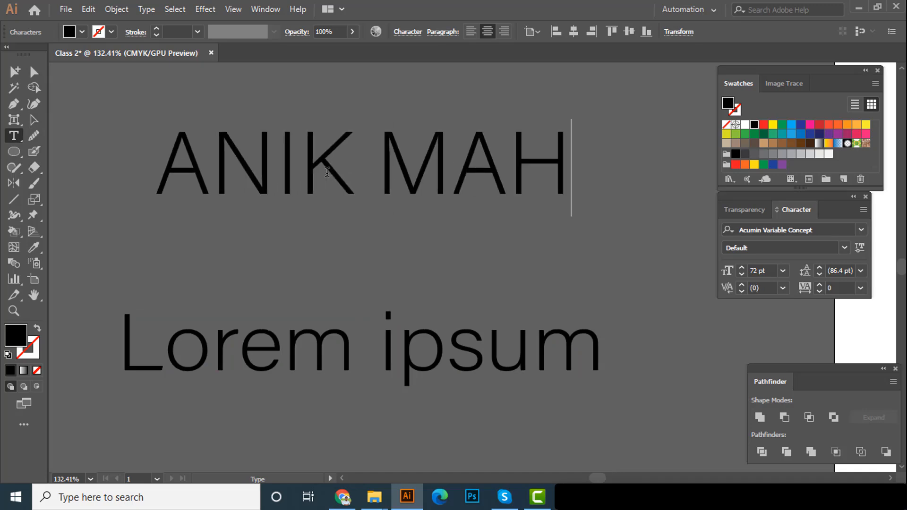
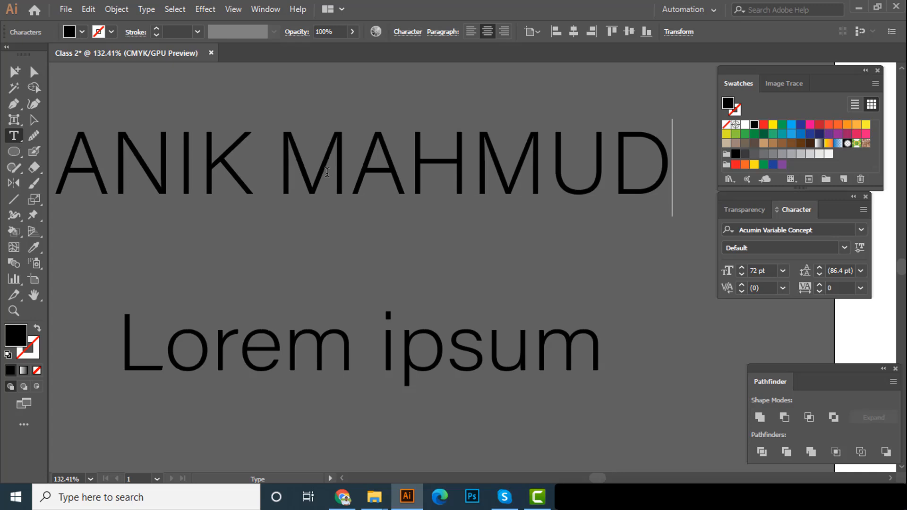
Move the outlined "Lorem ipsum" up and to the left, closer beneath the live name text
click(33, 119)
drag(324, 239, 315, 197)
scroll(315, 198, down, 2)
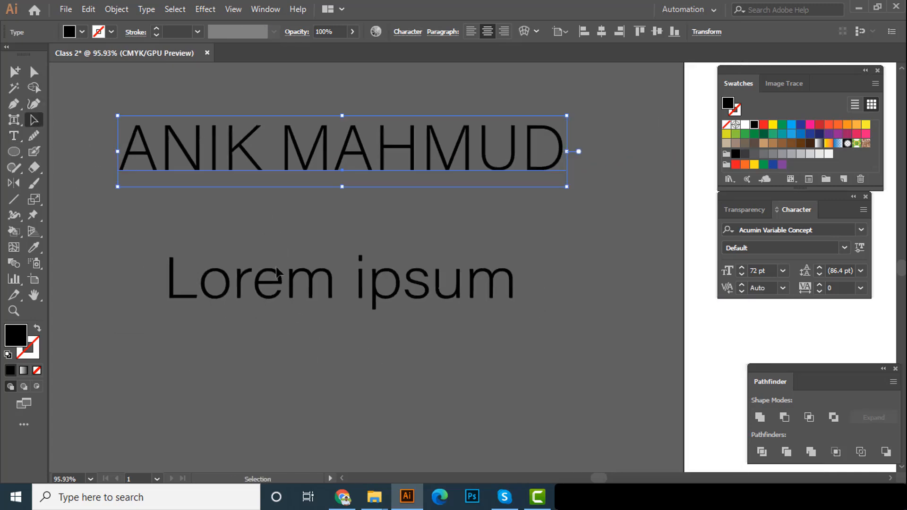
click(277, 267)
click(270, 284)
drag(398, 283, 377, 265)
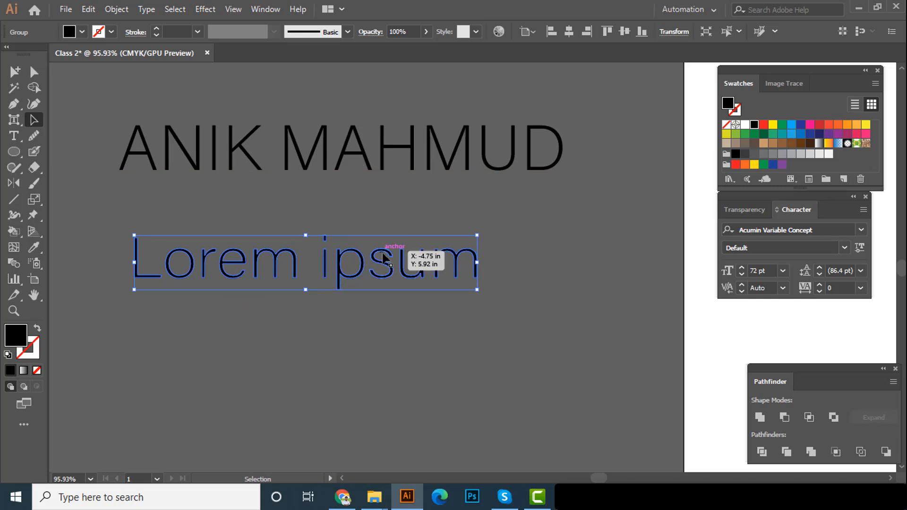
drag(381, 255, 362, 222)
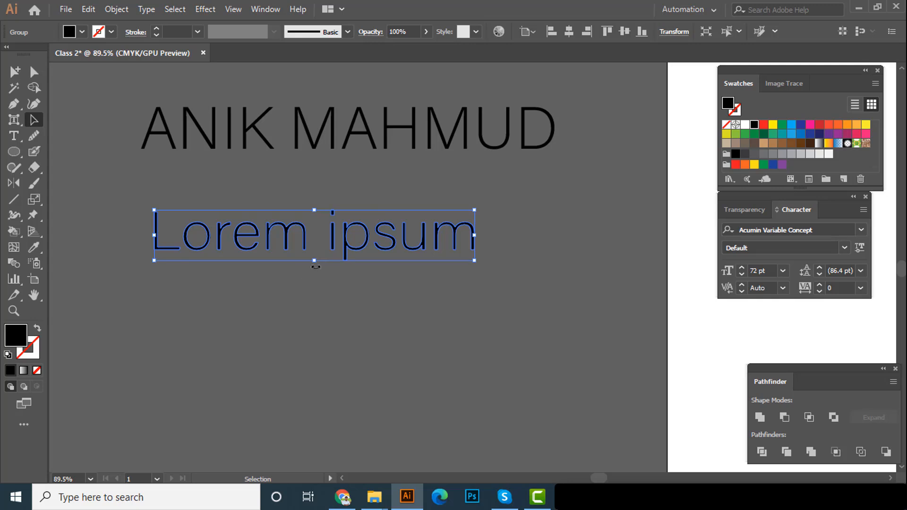
click(335, 130)
click(349, 248)
Check the class 02 tool list in the Word course outline again and return to Illustrator
click(570, 497)
key(alt+Tab)
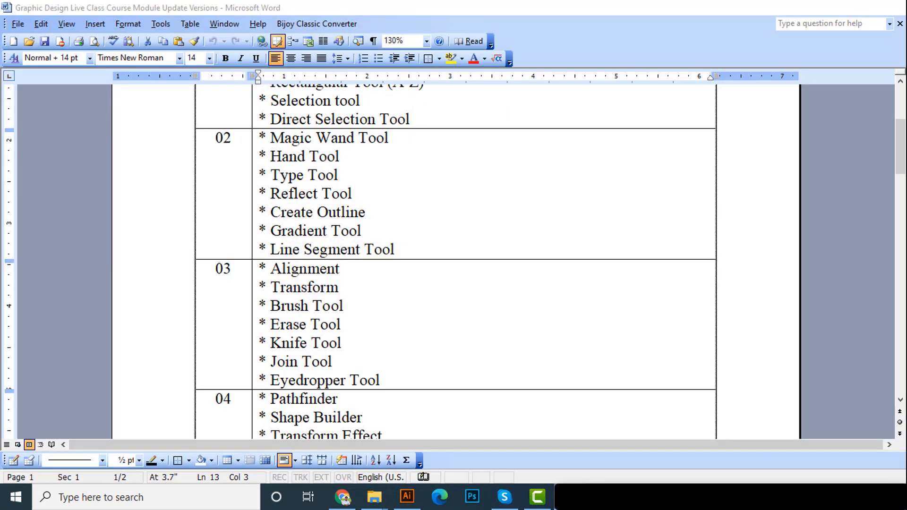
click(324, 317)
Draw a small black-filled triangle with no stroke below the outlined text using the Polygon tool
key(space)
drag(282, 315, 285, 290)
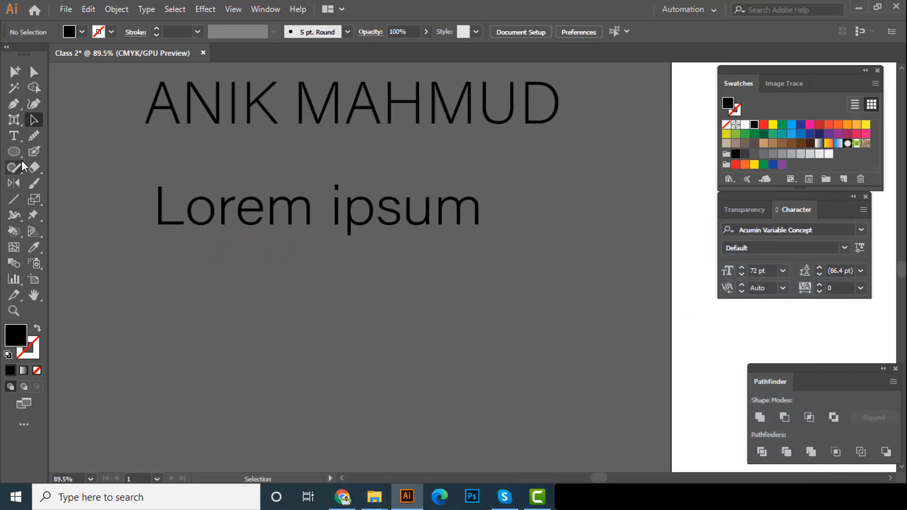
click(14, 151)
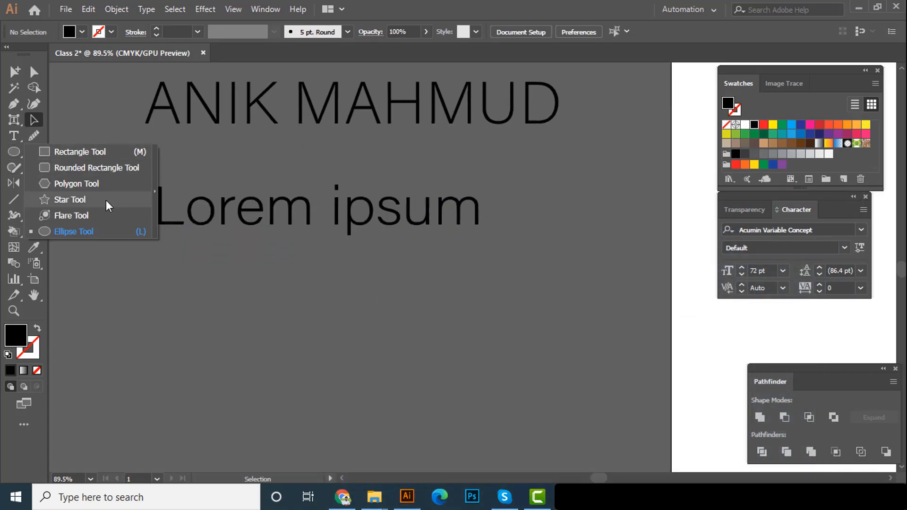
click(96, 185)
drag(267, 350, 296, 393)
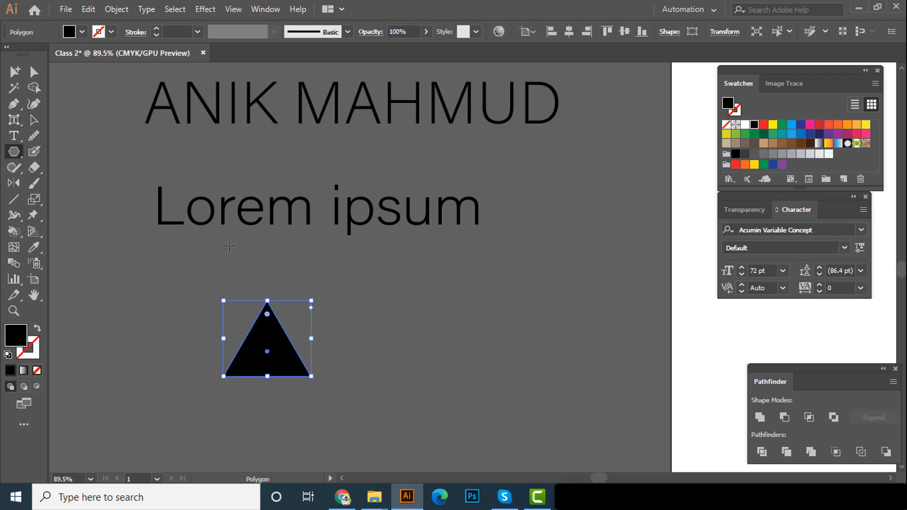
Rotate the triangle a quarter turn so that it points left
click(33, 119)
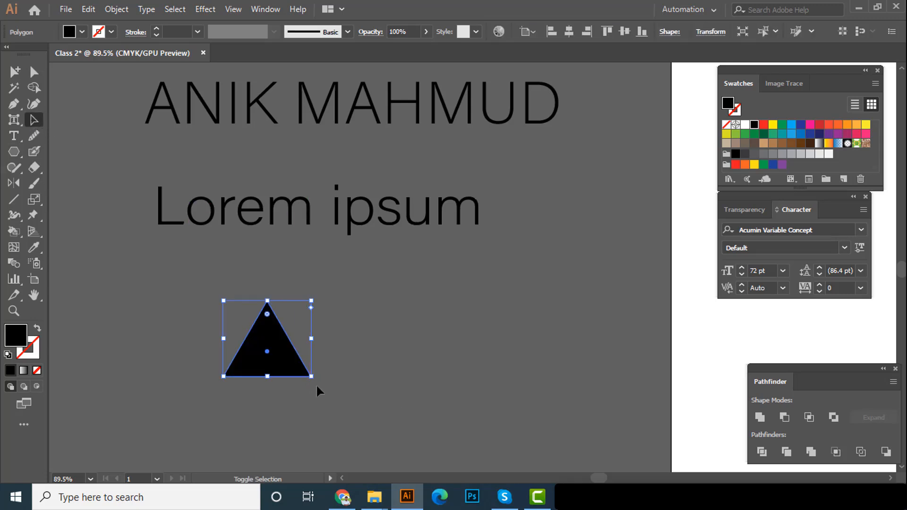
drag(316, 382, 277, 291)
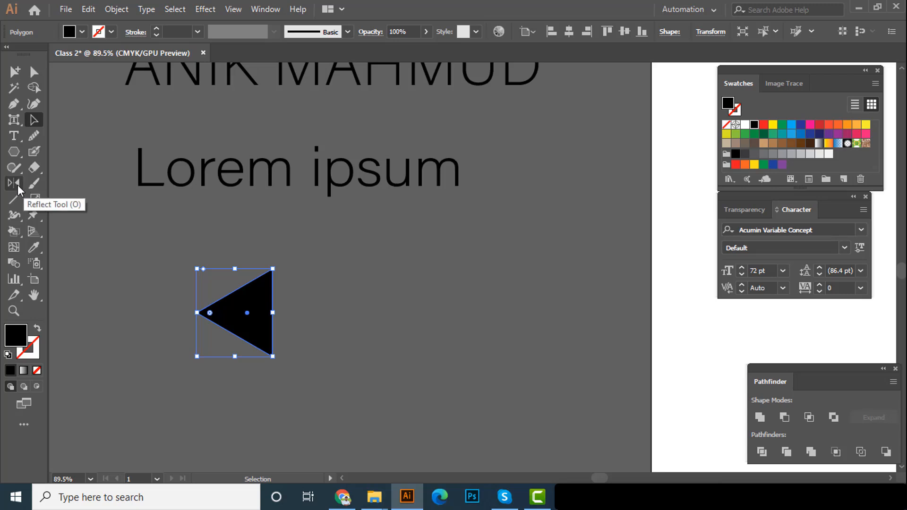
Reflect the black triangle across a vertical axis set just beyond its flat edge, with the preview enabled
click(17, 185)
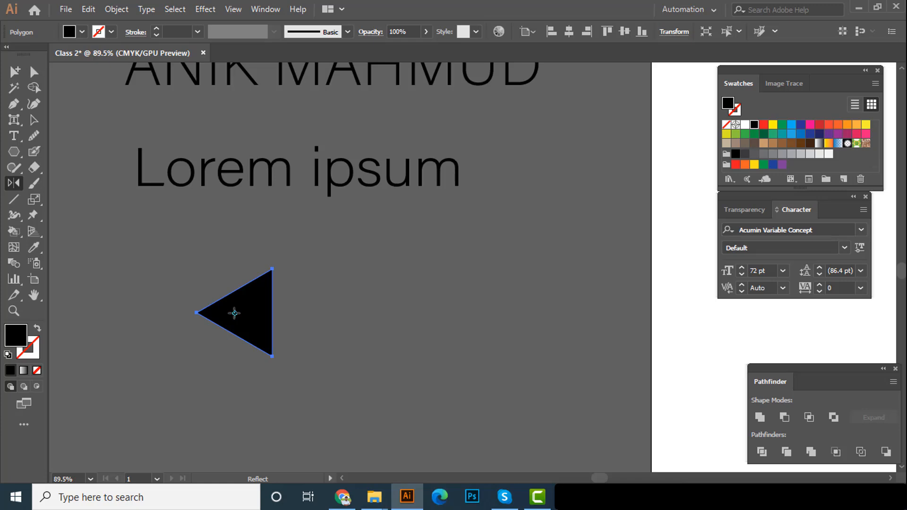
alt+click(293, 311)
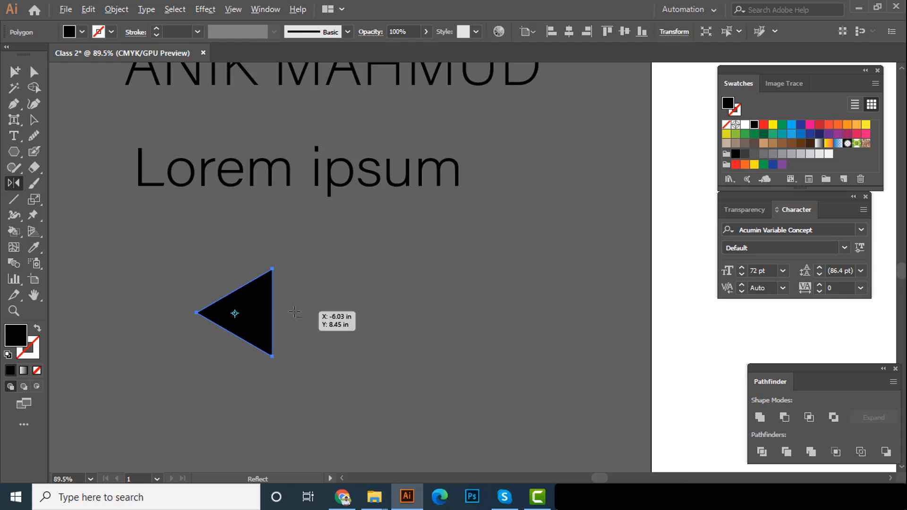
alt+click(290, 312)
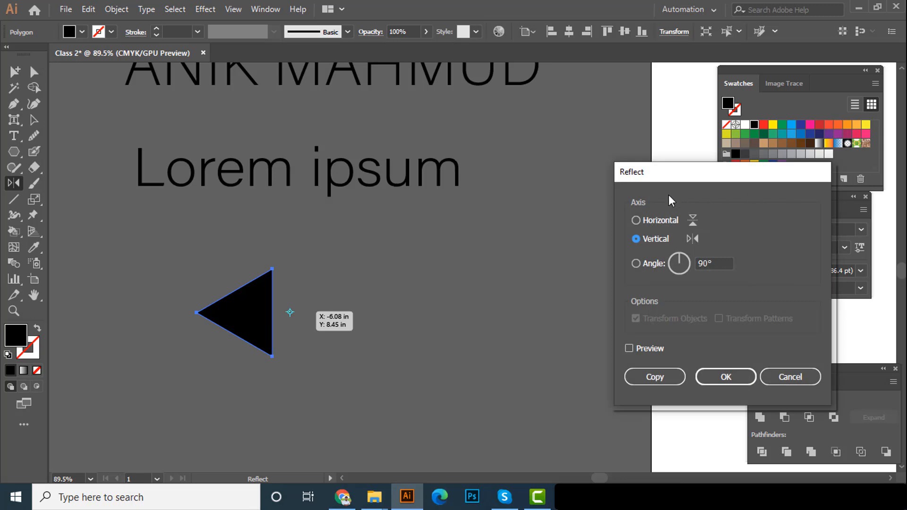
drag(681, 180, 669, 166)
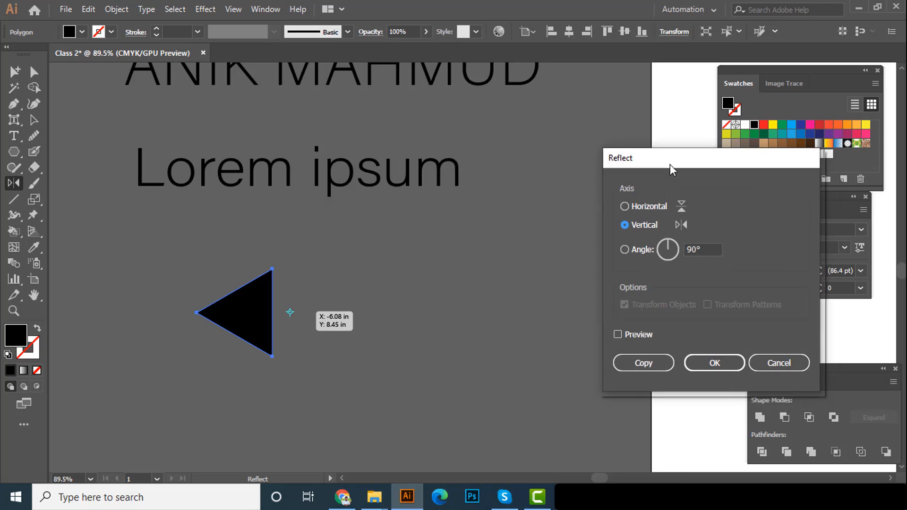
click(639, 336)
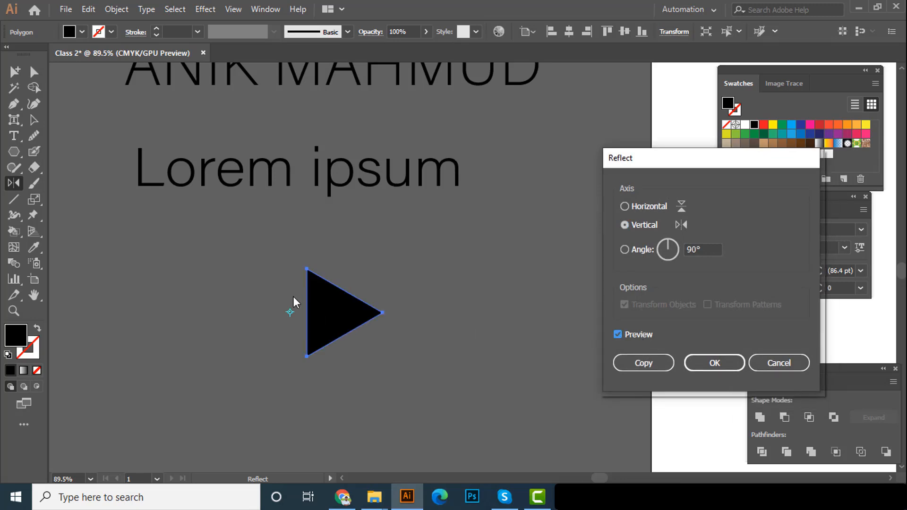
click(715, 363)
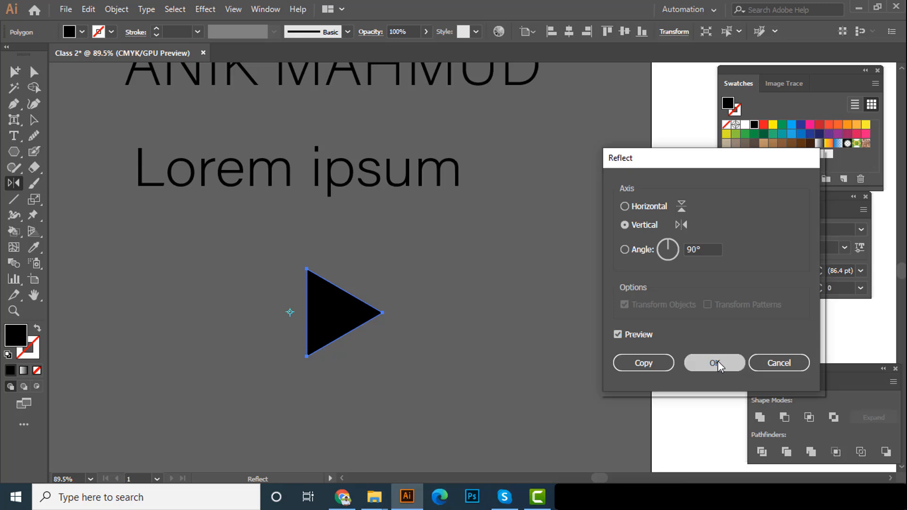
Create a mirrored copy of the triangle with the Reflect tool, using a vertical axis just beyond its flat edge
click(33, 120)
click(220, 302)
click(323, 307)
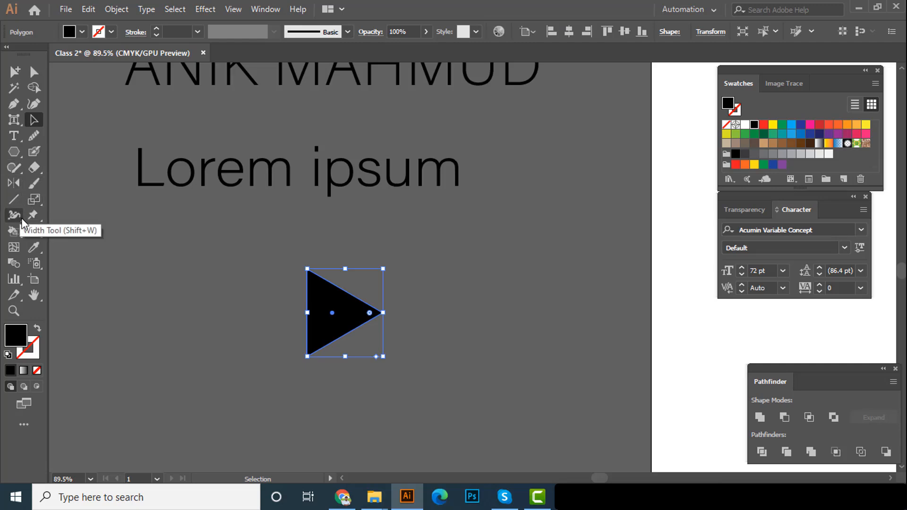
key(o)
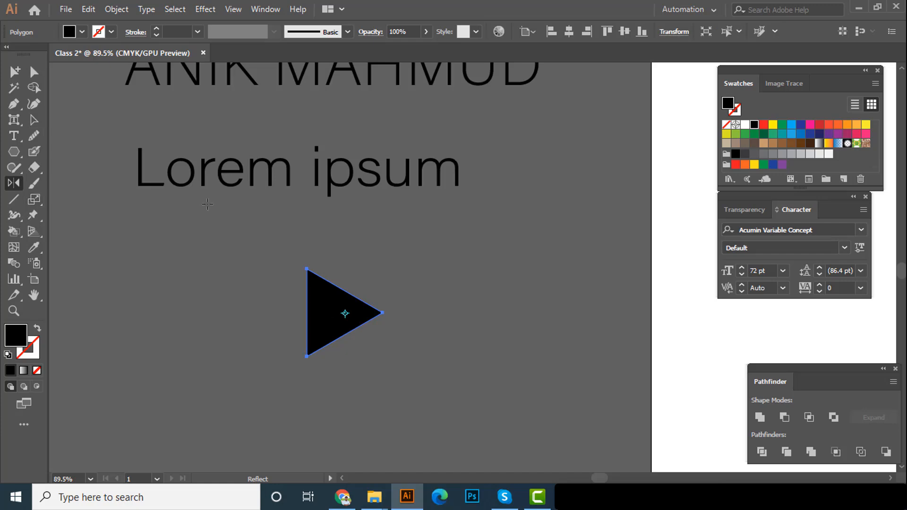
alt+click(285, 315)
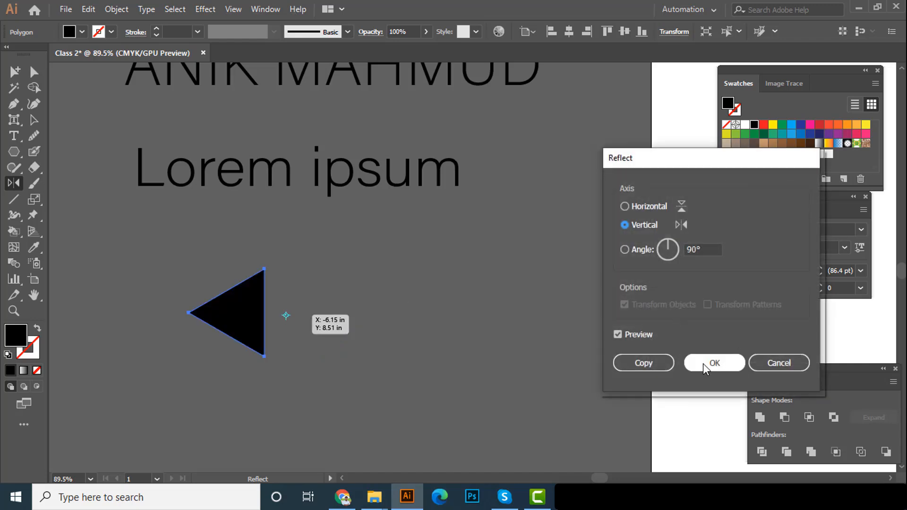
click(644, 364)
key(v)
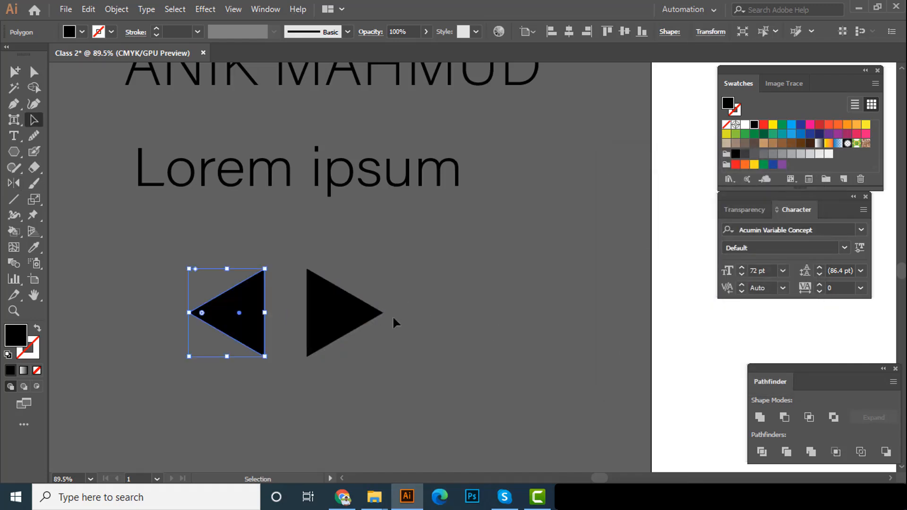
click(393, 317)
Move the left-pointing copy against the right-pointing triangle so their vertical edges meet in a diamond
scroll(322, 330, up, 2)
drag(278, 337, 518, 328)
key(ctrl+shift+a)
key(ctrl+space)
drag(367, 323, 331, 323)
drag(474, 336, 222, 326)
drag(319, 332, 239, 315)
Delete the left-pointing triangle and move the remaining triangle to the left, beneath the start of "Lorem ipsum"
click(275, 293)
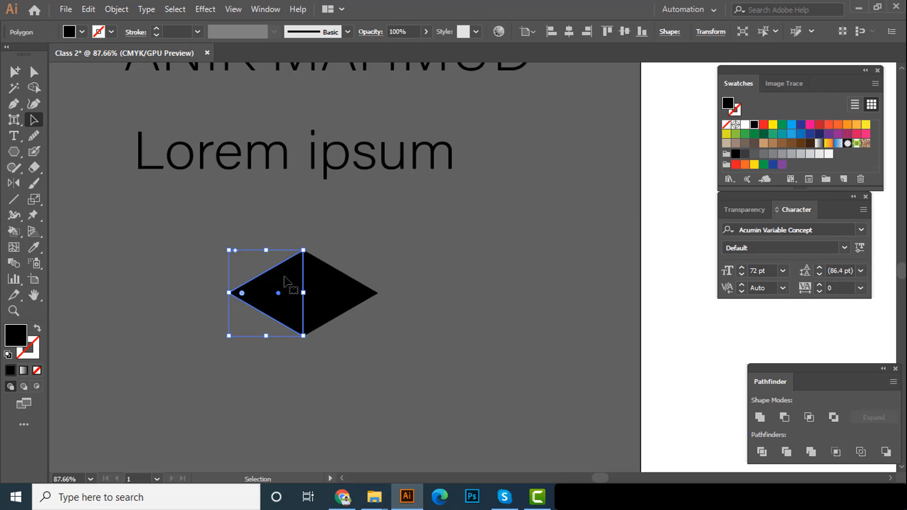
key(Delete)
drag(310, 322, 203, 292)
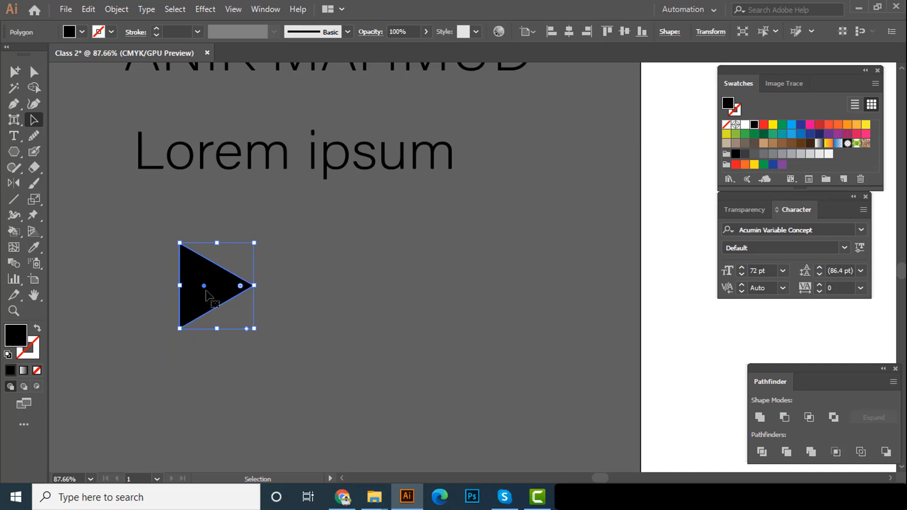
drag(228, 286, 240, 282)
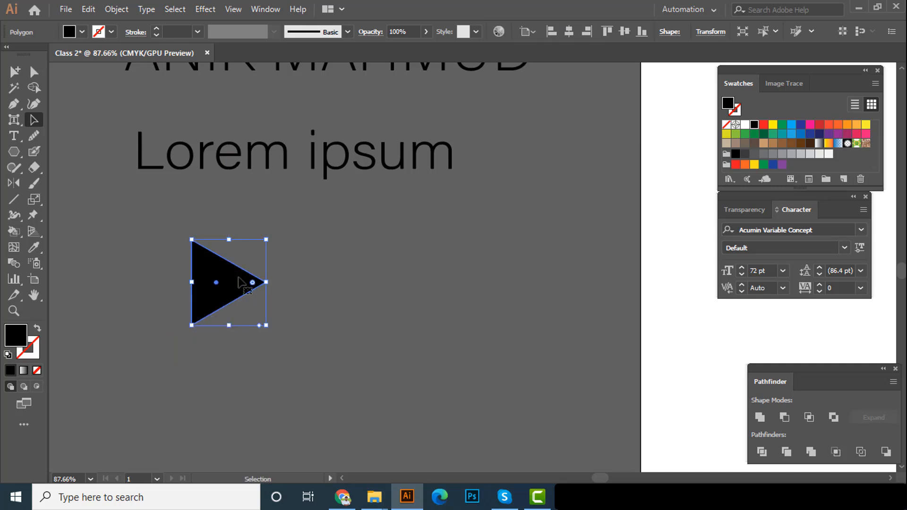
Preview the triangle's reflection across the horizontal, vertical and custom-angle axes, including an angle of -4°, using the Reflect transform
right_click(241, 282)
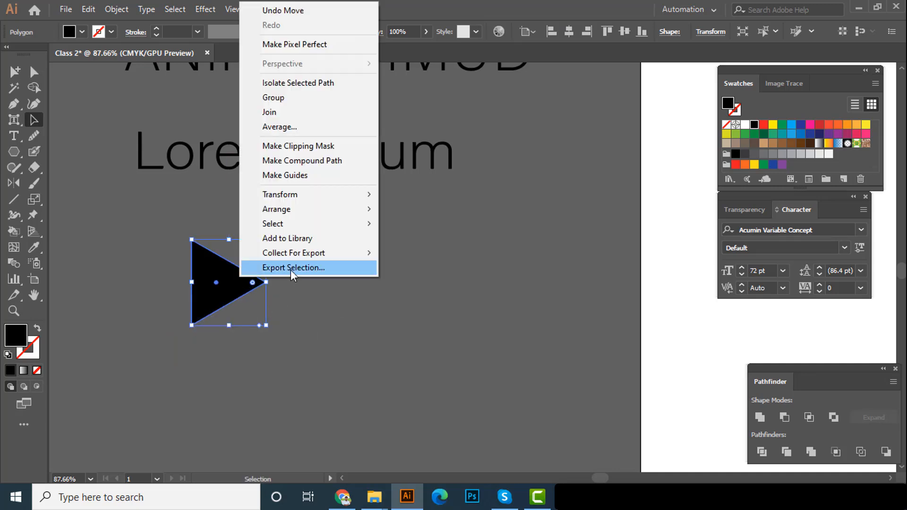
mouse_move(317, 196)
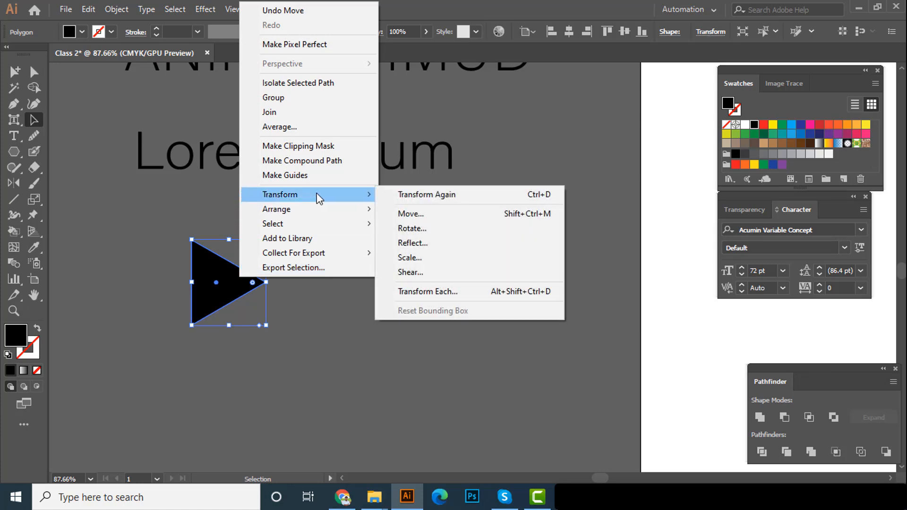
click(437, 242)
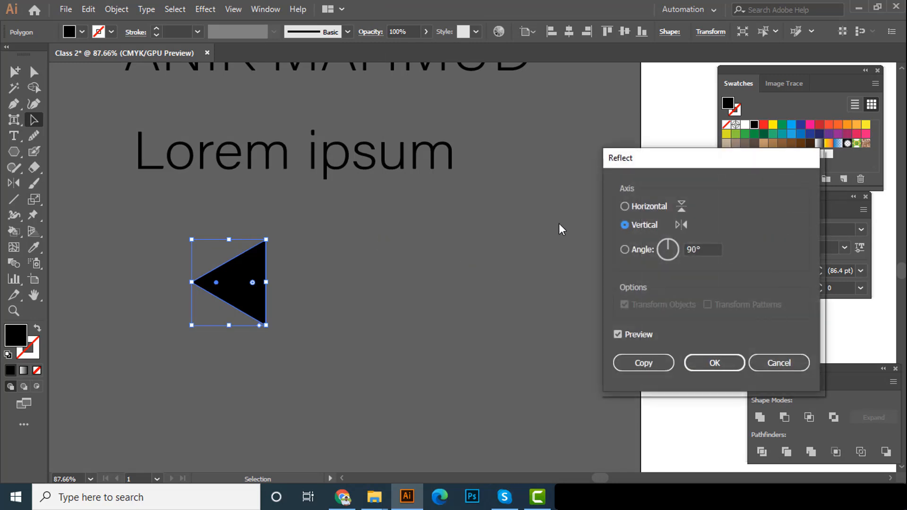
click(650, 208)
click(646, 225)
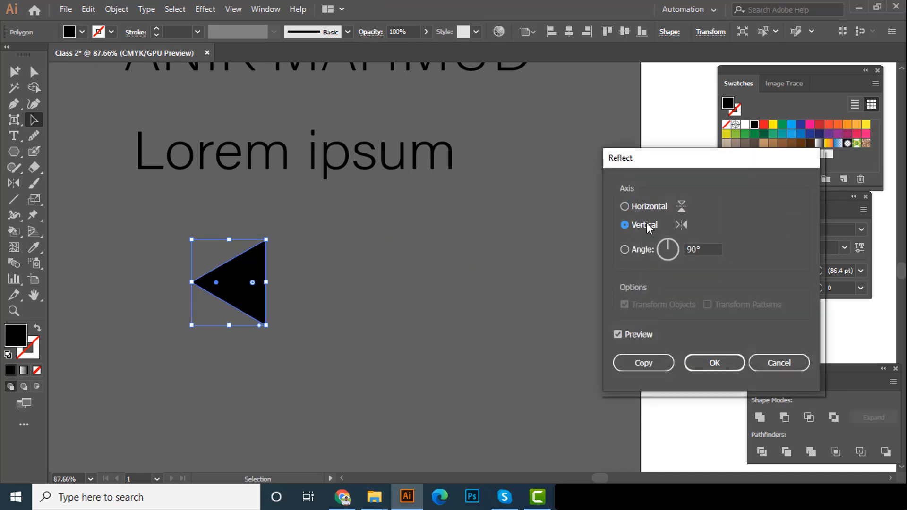
click(650, 248)
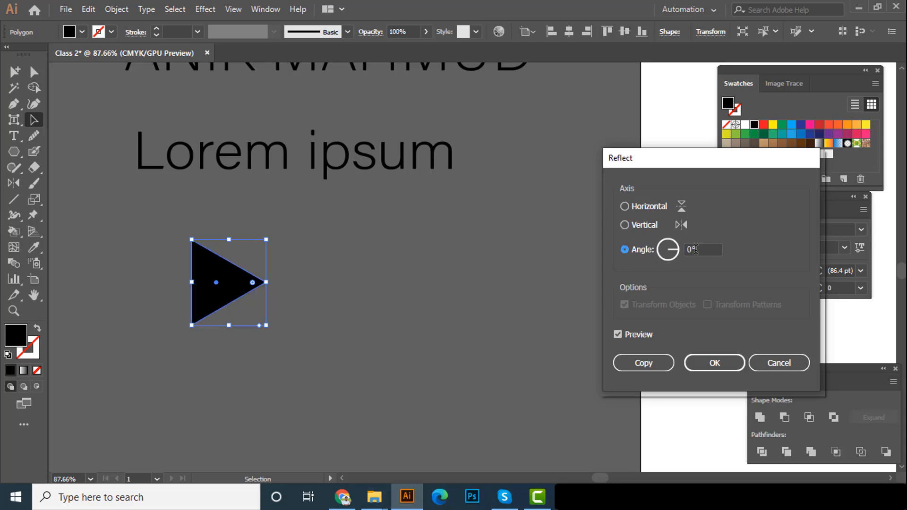
drag(699, 250, 690, 249)
scroll(691, 245, up, 19)
scroll(691, 245, down, 14)
scroll(692, 245, down, 9)
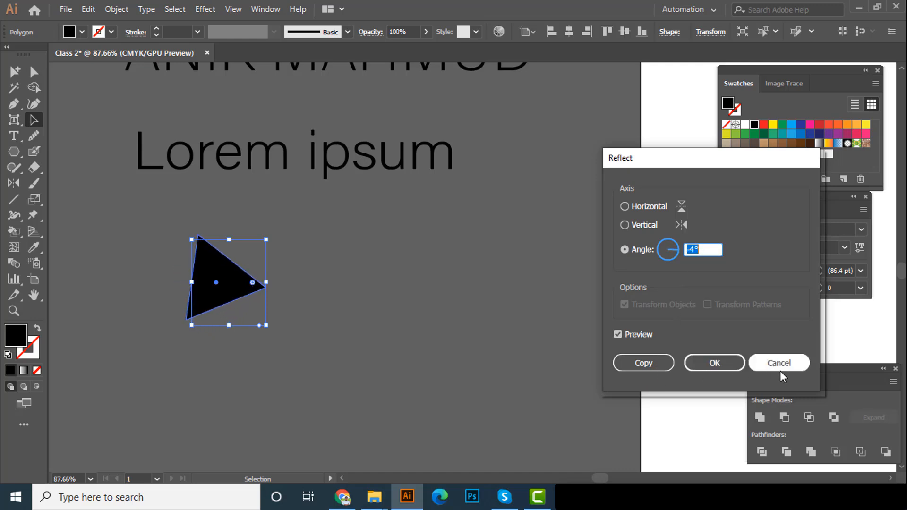
scroll(707, 248, up, 4)
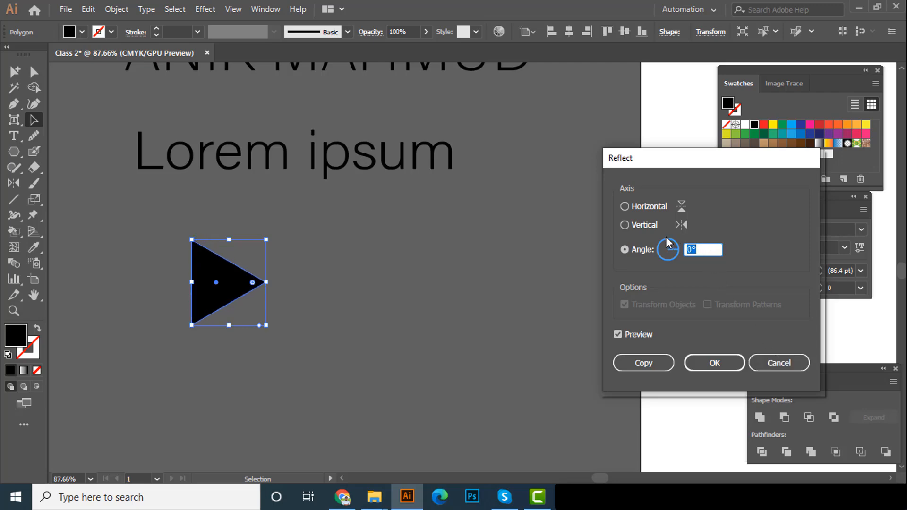
Make a copy of the triangle reflected across the vertical axis and move it right until the two tips touch
click(640, 226)
click(647, 365)
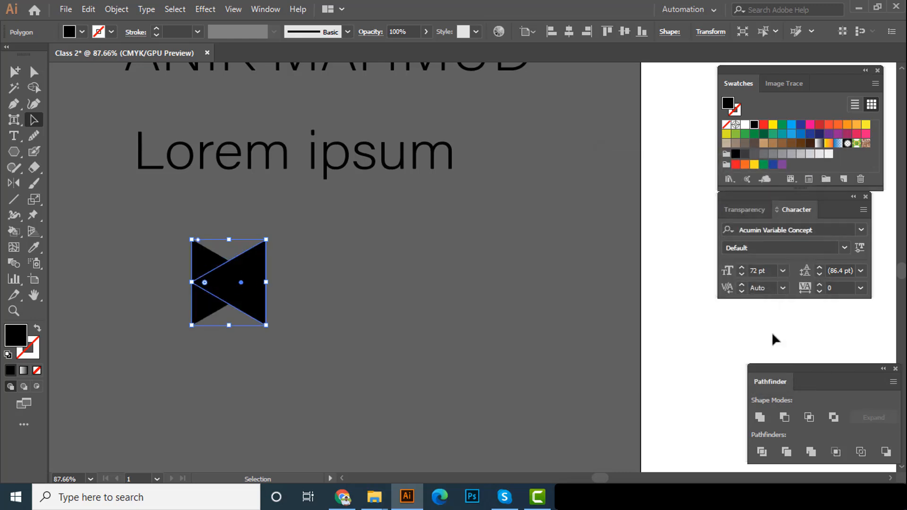
scroll(258, 293, up, 2)
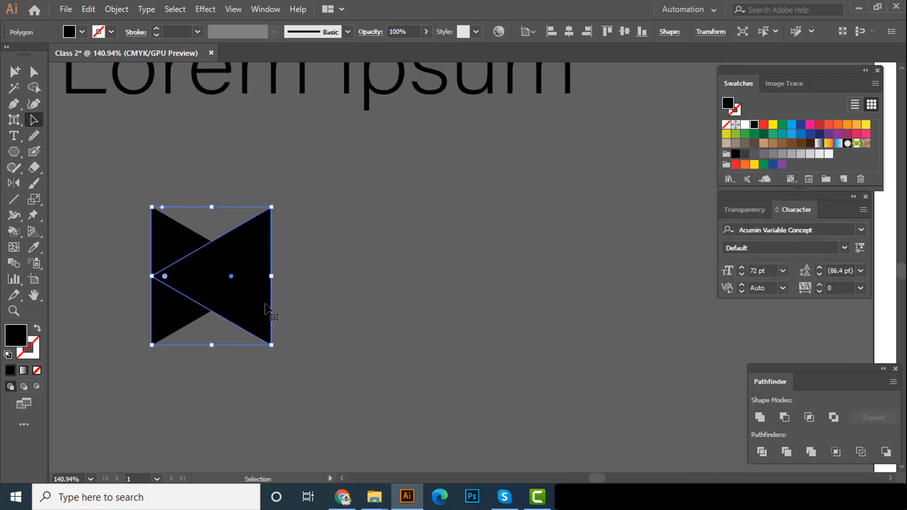
drag(254, 302, 341, 291)
click(491, 304)
Examine the point where the two triangle tips meet and how the bow-tie shape sits below the text
scroll(313, 299, up, 1)
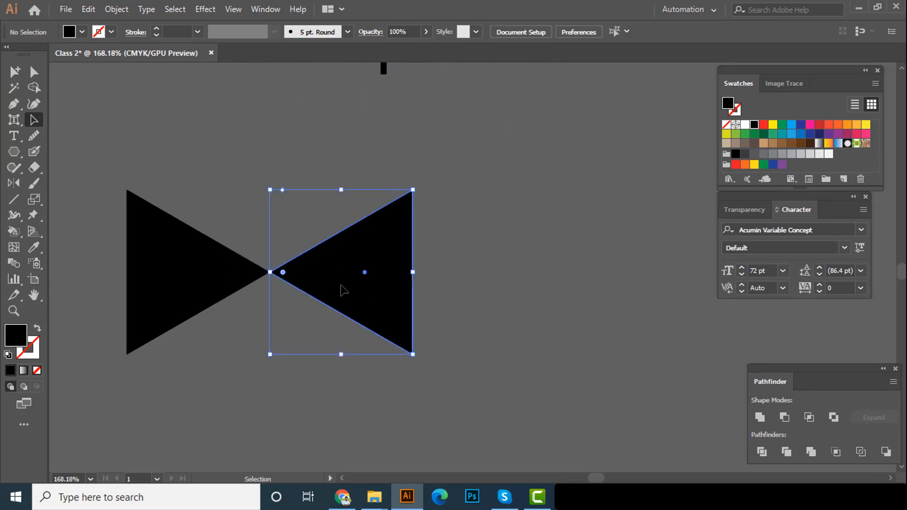
click(288, 226)
drag(302, 240, 414, 277)
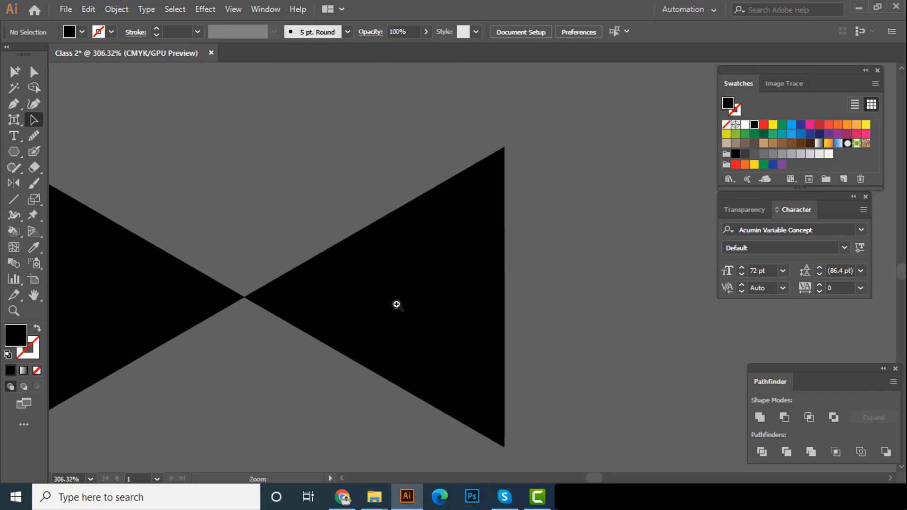
drag(290, 297, 554, 322)
drag(392, 321, 92, 303)
drag(297, 304, 224, 302)
drag(522, 327, 257, 308)
drag(318, 335, 251, 333)
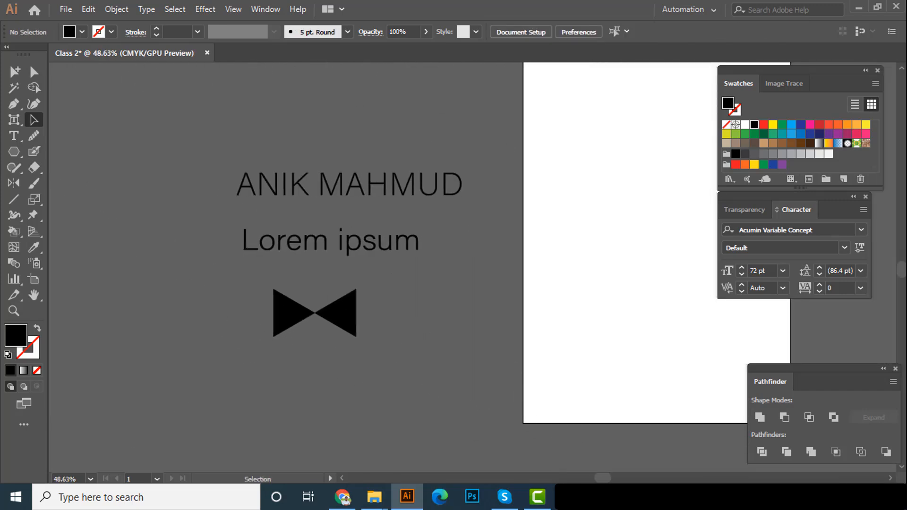
Check the class 02 tool list in the Word course outline and return to the Illustrator artwork
key(alt+Tab)
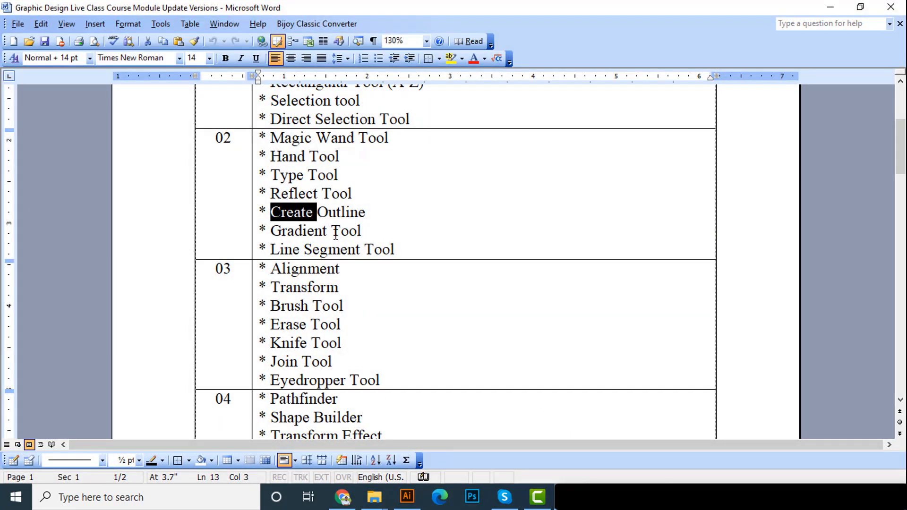
click(830, 7)
click(391, 194)
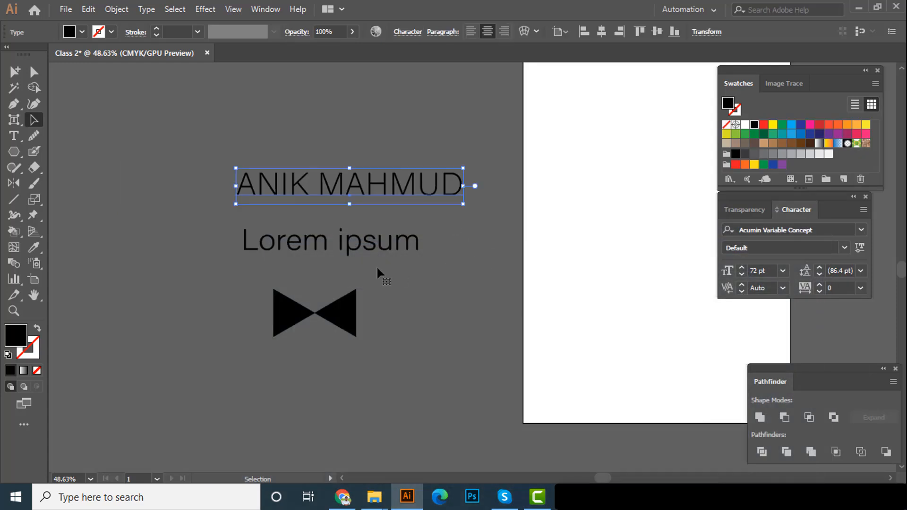
drag(315, 279, 363, 263)
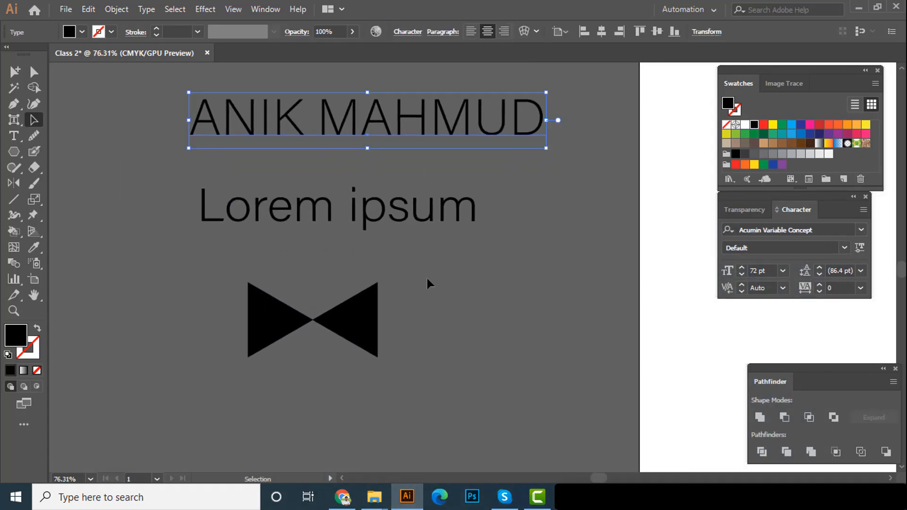
click(426, 277)
Bring up the gradient settings beside the artwork and fill the right-hand triangle with the white-to-black linear gradient
click(372, 308)
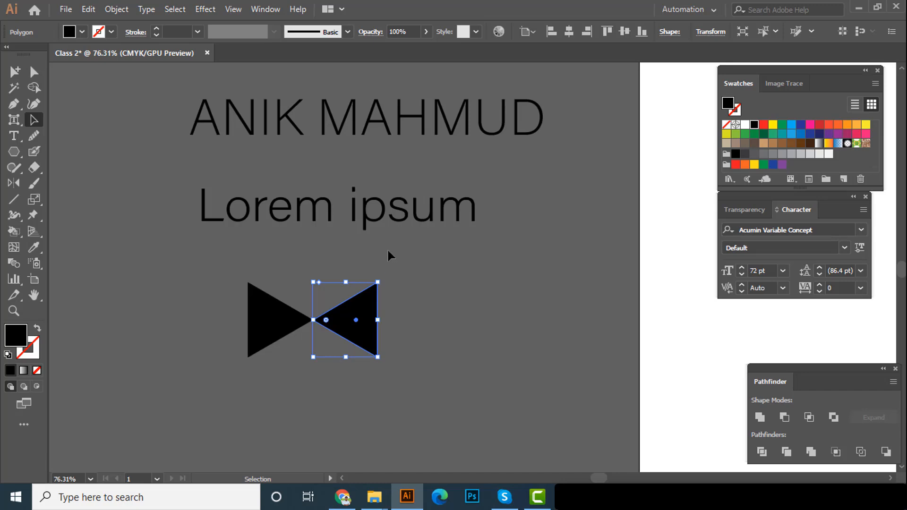
click(263, 12)
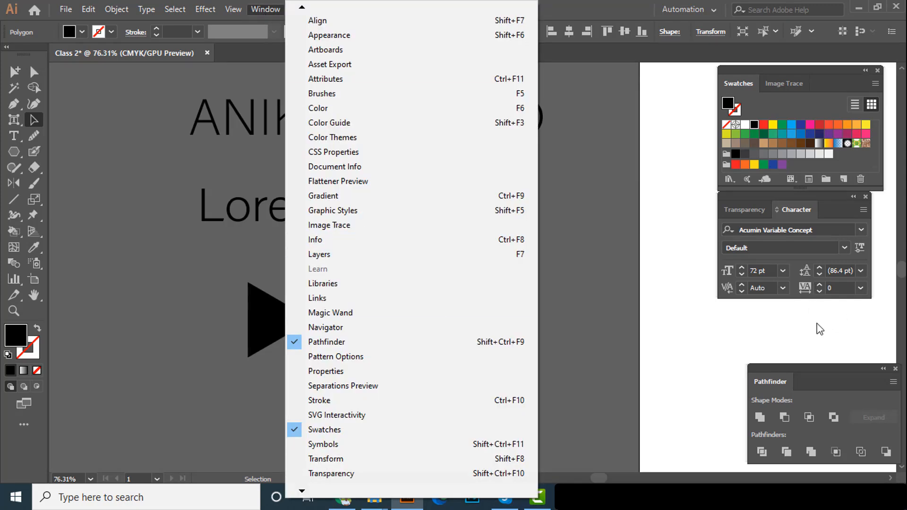
mouse_move(314, 484)
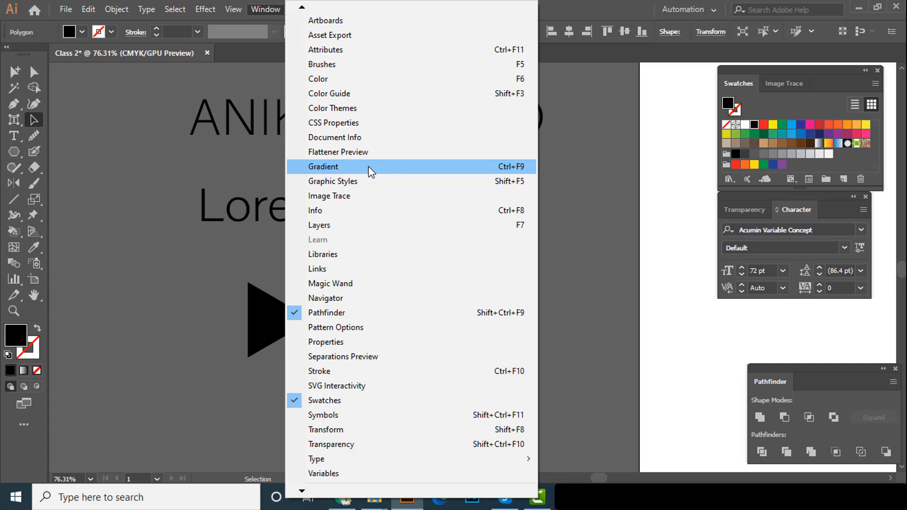
click(489, 166)
drag(656, 308, 671, 246)
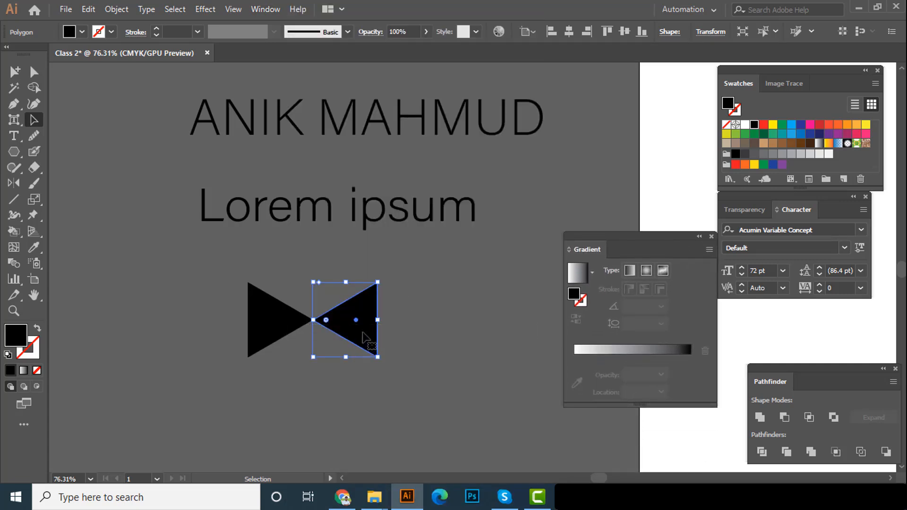
click(578, 277)
click(453, 311)
Fill the left-hand triangle of the bow tie with the same white-to-black linear gradient
key(ctrl+space)
drag(372, 324, 506, 337)
key(space)
drag(435, 330, 445, 358)
key(ctrl+space)
mouse_move(361, 356)
mouse_down()
mouse_move(441, 366)
mouse_move(297, 350)
mouse_move(373, 356)
mouse_move(352, 357)
mouse_up()
key(space)
key(ctrl+space)
click(249, 356)
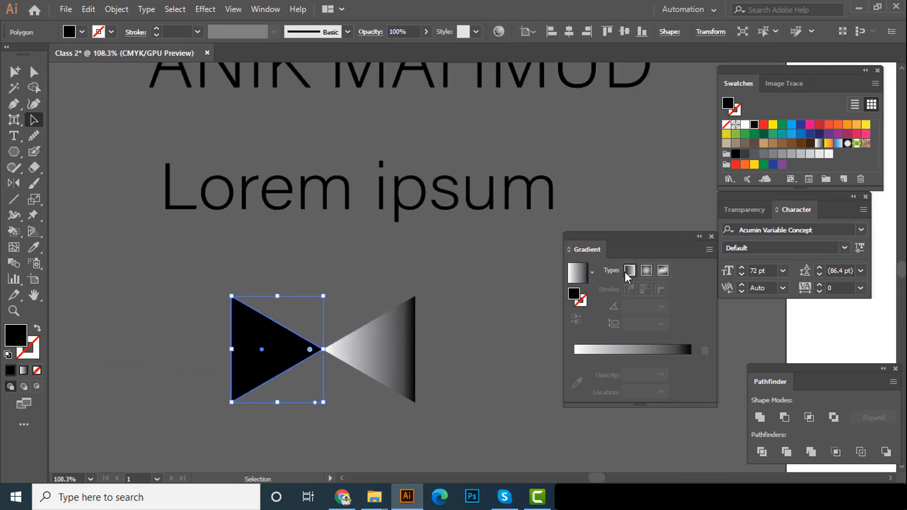
click(582, 281)
click(445, 295)
Move the live name text slightly upward and fill it with the lightest gray swatch
key(ctrl+space)
drag(401, 371, 368, 359)
key(space)
drag(449, 369, 360, 356)
key(ctrl+space)
key(space)
click(382, 207)
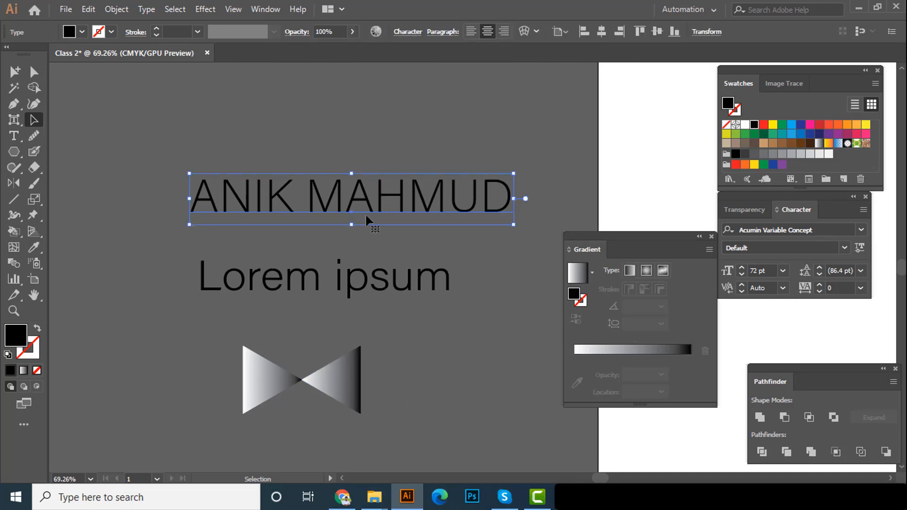
drag(361, 210, 368, 185)
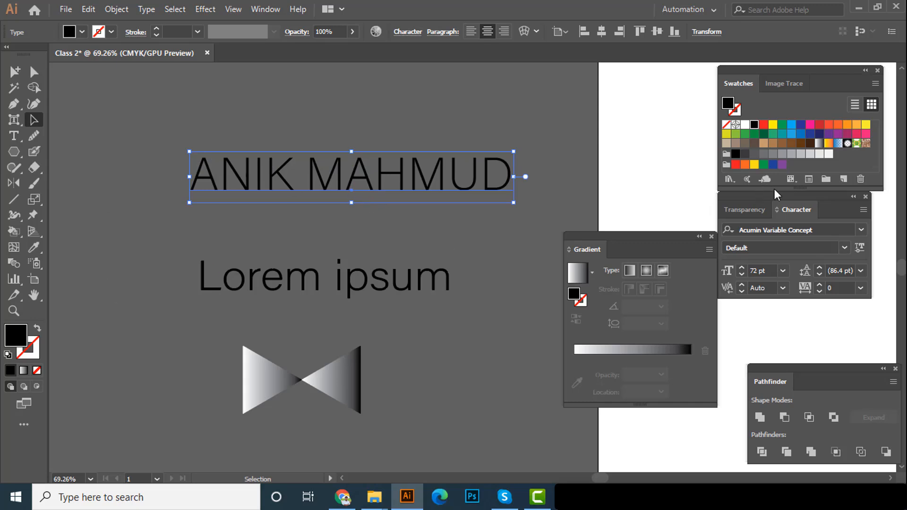
click(828, 154)
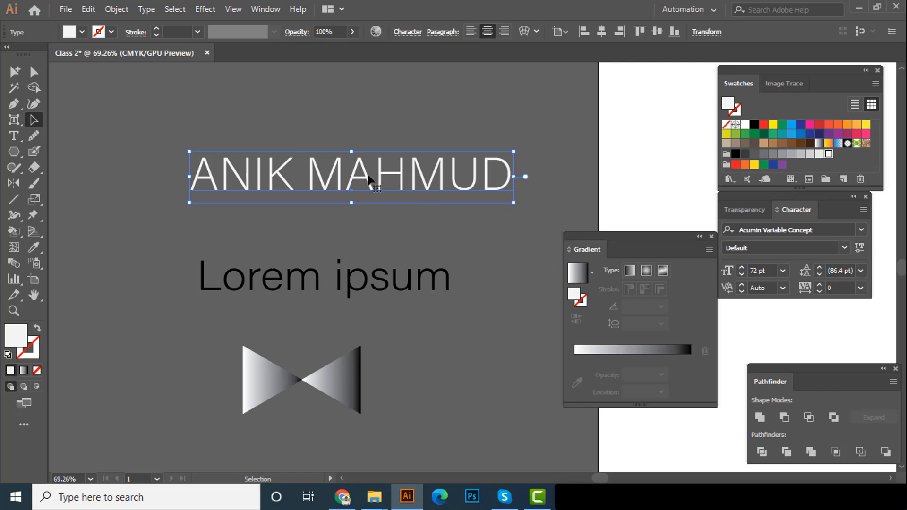
Try to fill the live name text with the white-to-black linear gradient
click(578, 275)
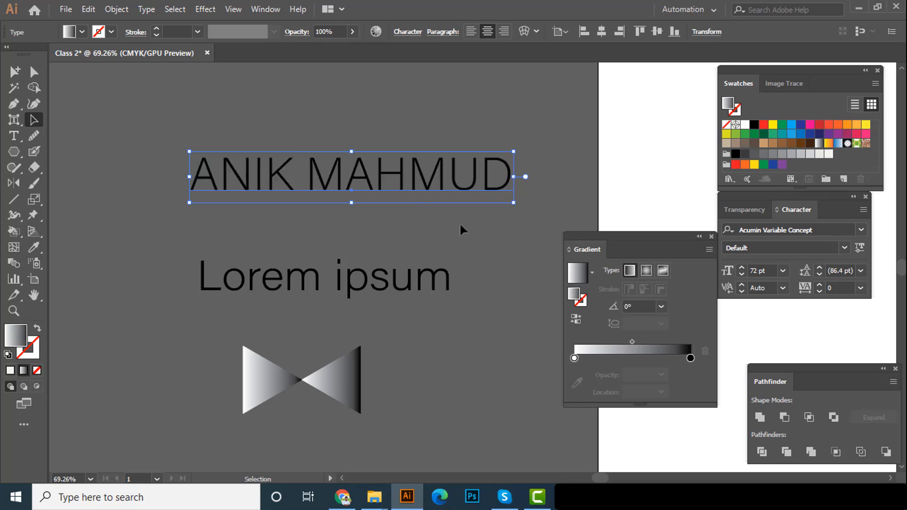
click(428, 192)
drag(388, 186, 401, 221)
drag(403, 226, 399, 199)
Fill the outlined "Lorem ipsum" text with the white-to-black linear gradient and deselect it
scroll(375, 226, down, 1)
click(355, 259)
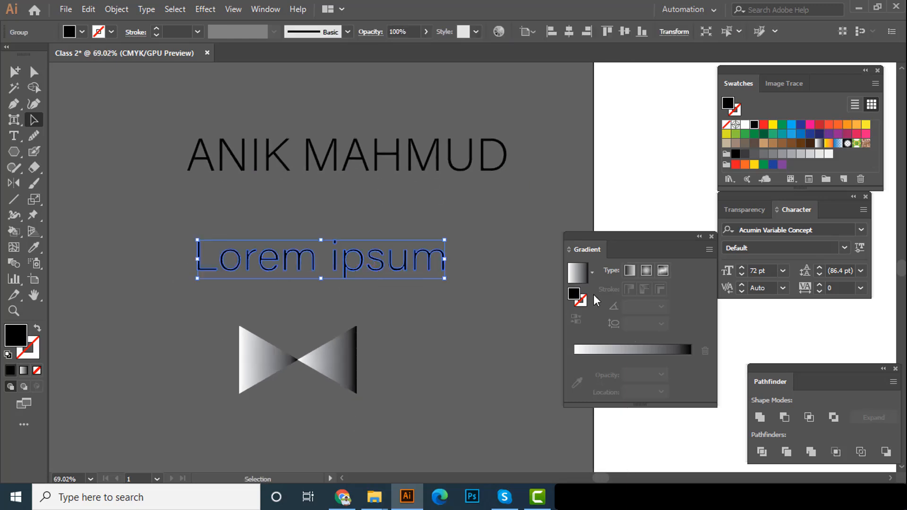
click(458, 287)
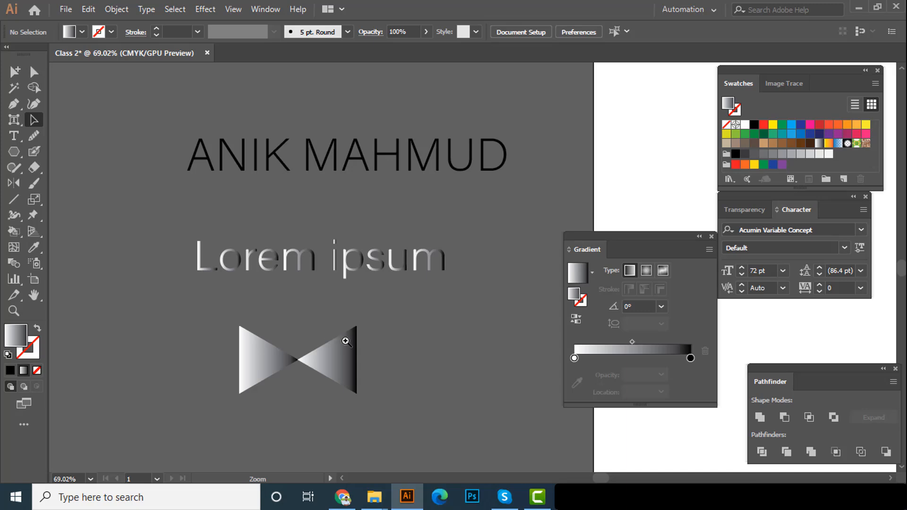
Recolor the 0% stop of the right-hand triangle's gradient, trying an orange swatch and settling on a blue one
scroll(334, 334, up, 1)
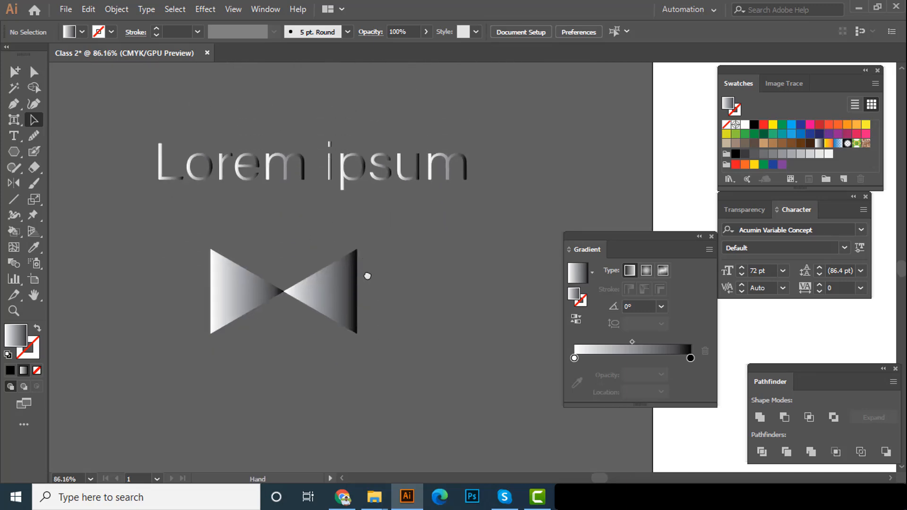
click(354, 299)
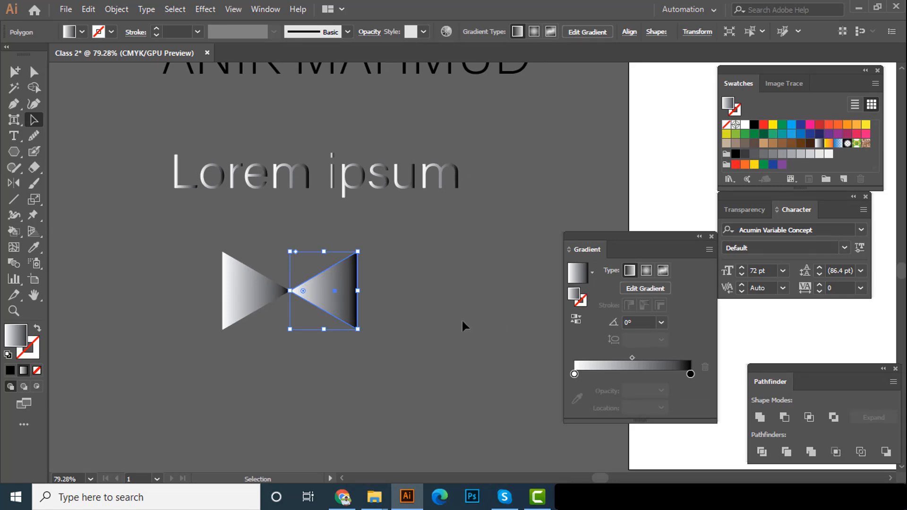
click(574, 374)
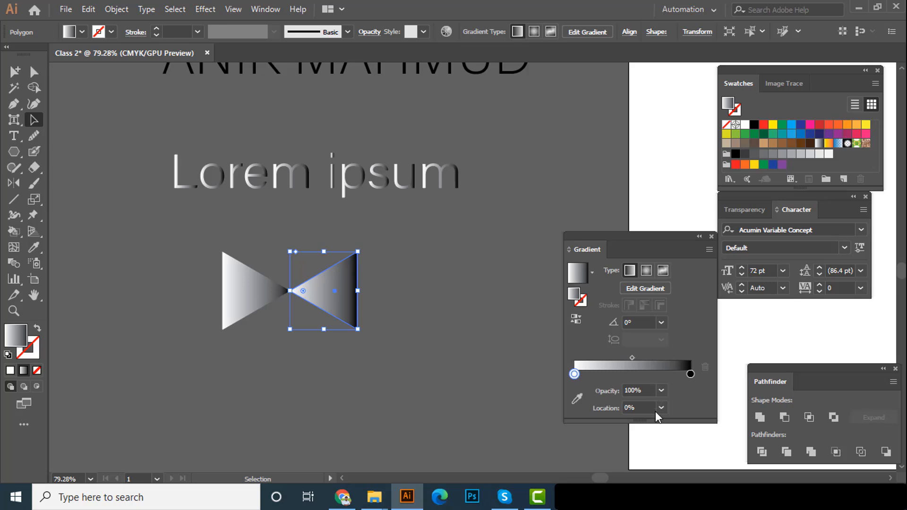
double_click(575, 374)
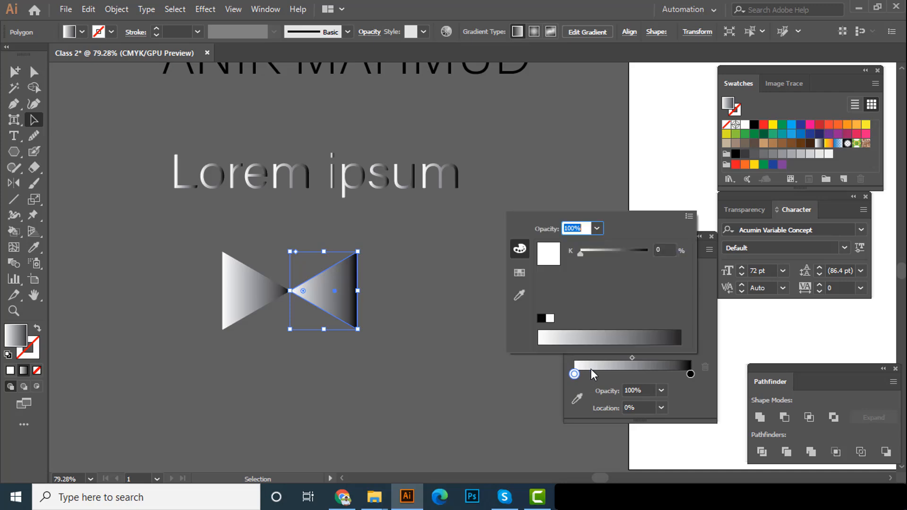
click(519, 273)
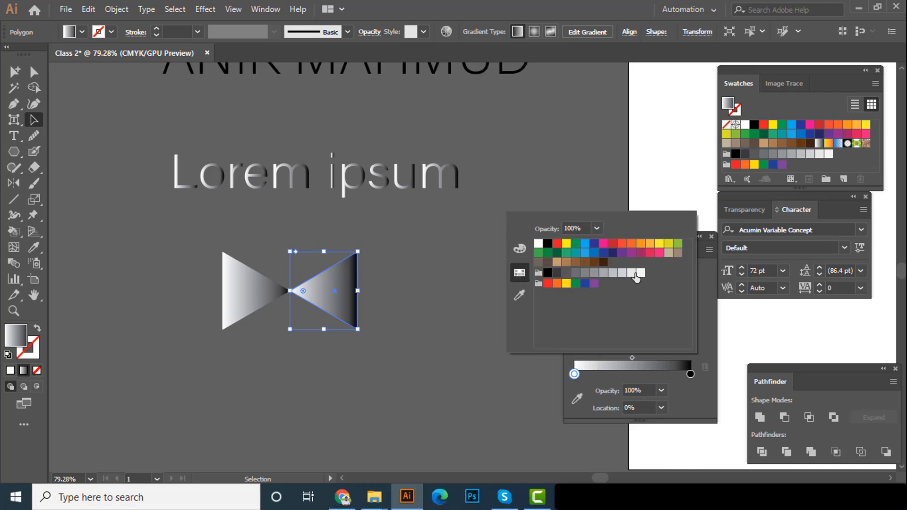
click(640, 244)
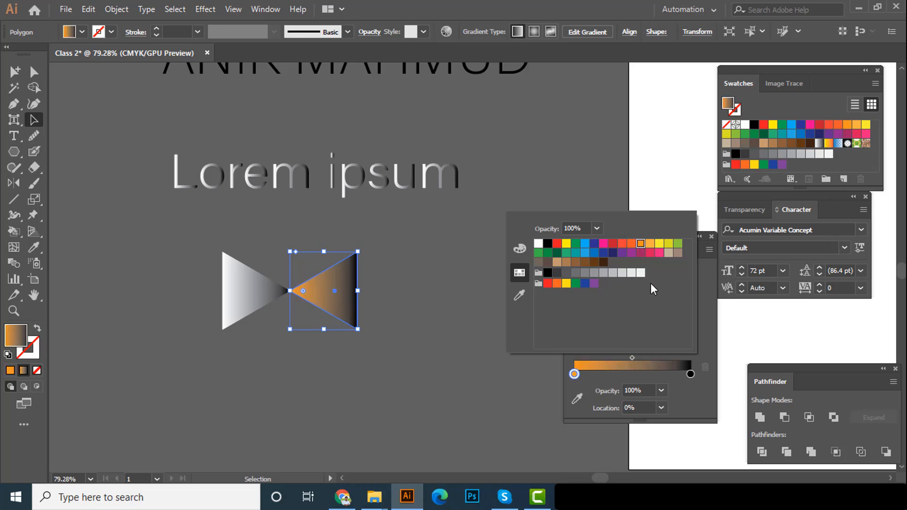
click(585, 253)
Set the 100% stop of the right-hand triangle's gradient to an orange-red swatch
click(689, 376)
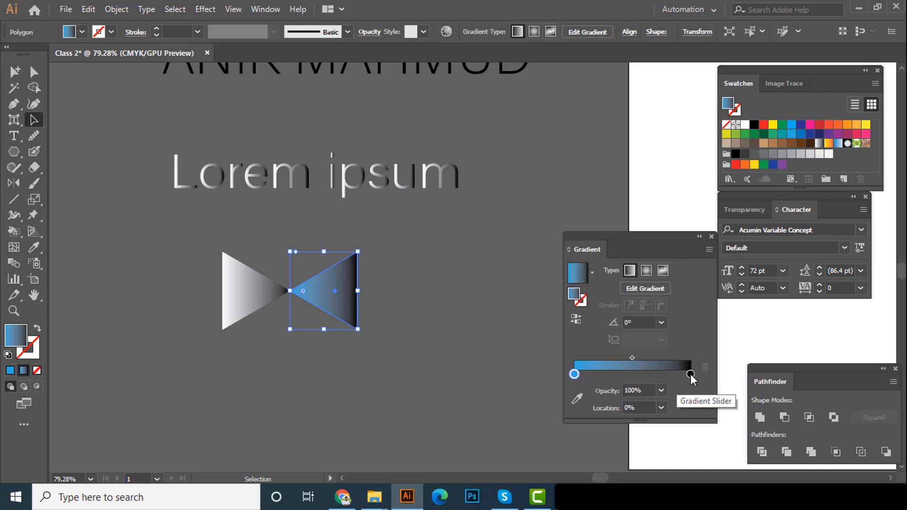
double_click(689, 374)
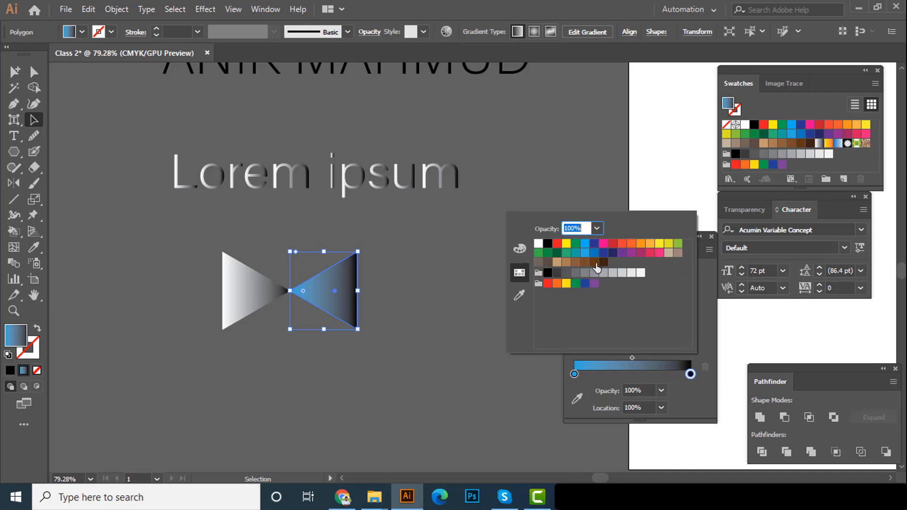
click(632, 244)
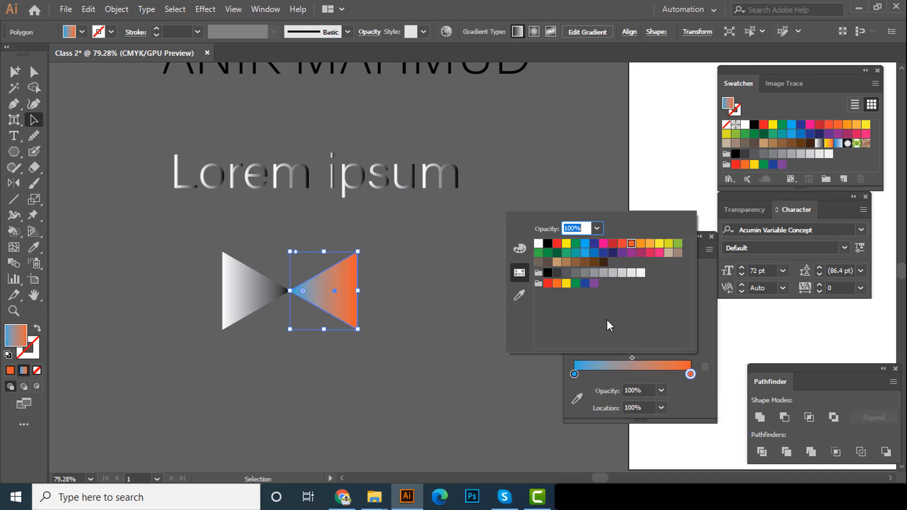
click(647, 391)
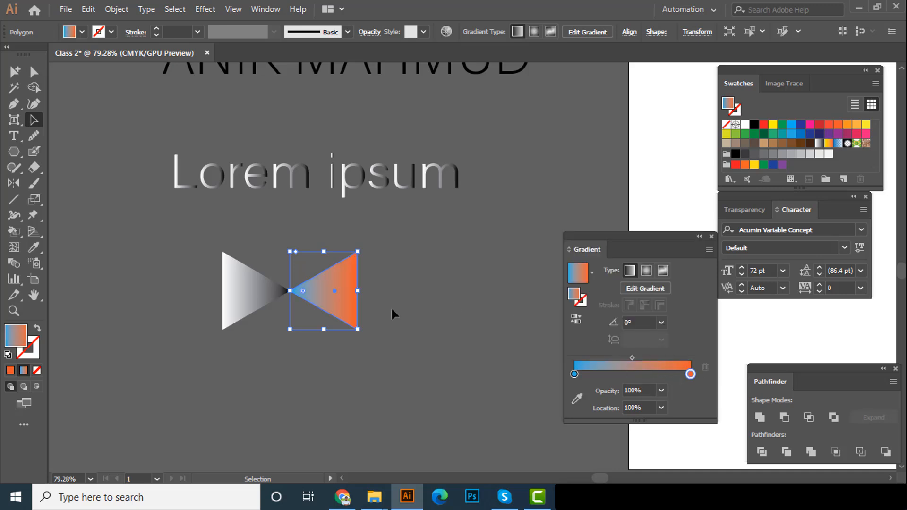
drag(347, 299, 580, 311)
mouse_move(399, 283)
mouse_down()
mouse_move(488, 296)
mouse_move(395, 284)
mouse_up()
click(407, 281)
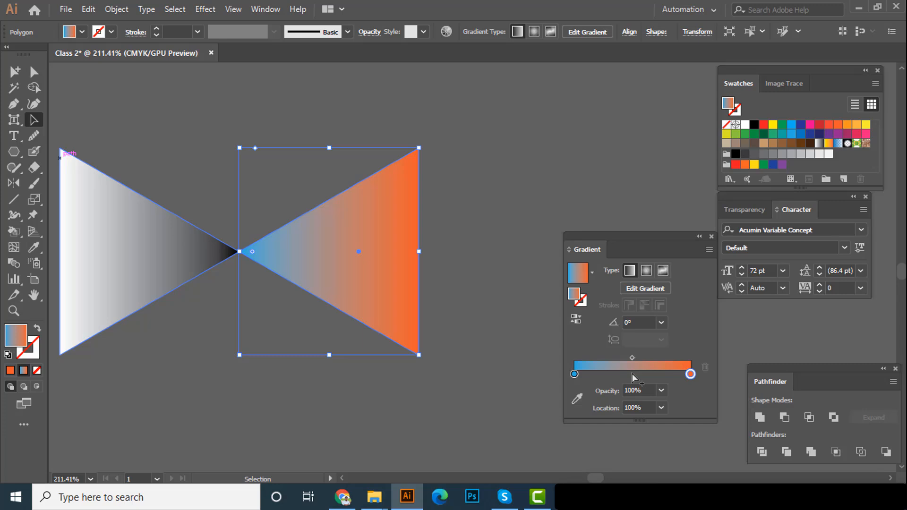
Add a stop at 49.44% to the right-hand triangle's gradient, trying blue and settling on the red C=15 M=100 Y=90 K=10 swatch
click(632, 373)
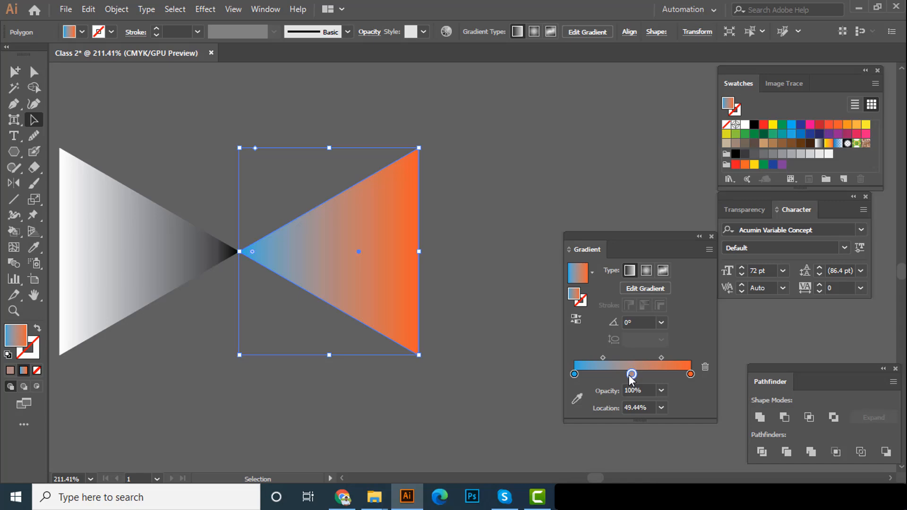
double_click(631, 374)
click(594, 253)
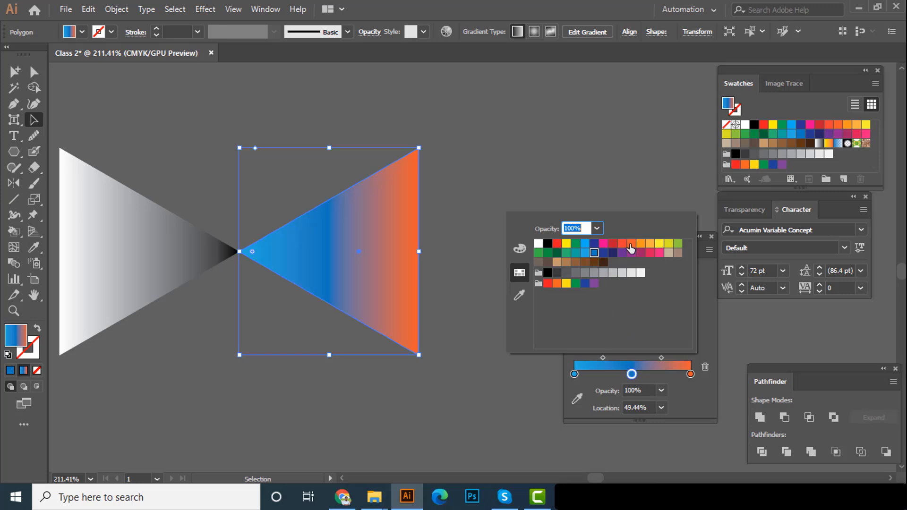
click(612, 243)
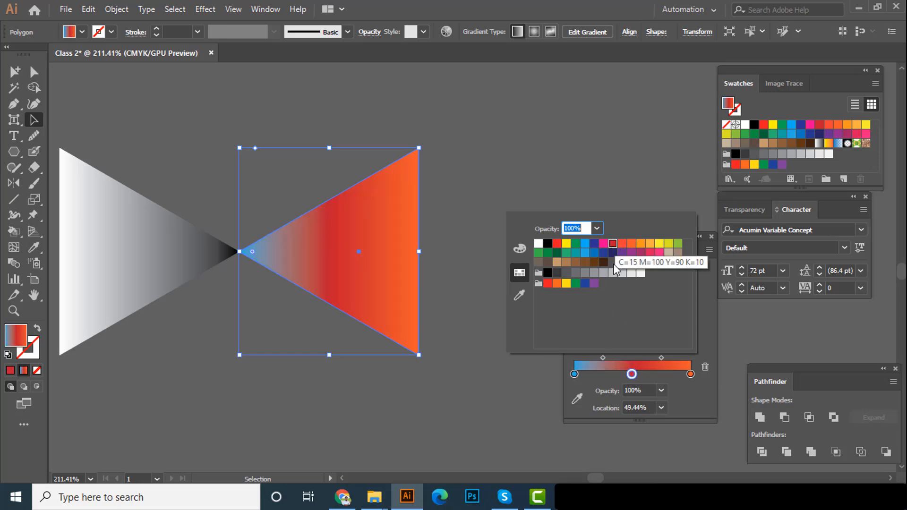
click(667, 371)
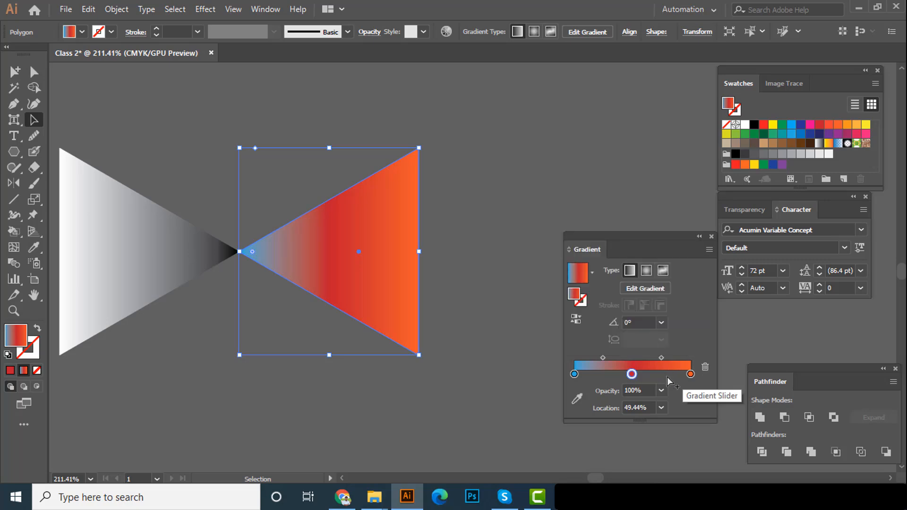
Try a yellow stop at 79.05% in the right-hand triangle's gradient and remove it from the gradient
click(666, 376)
double_click(666, 374)
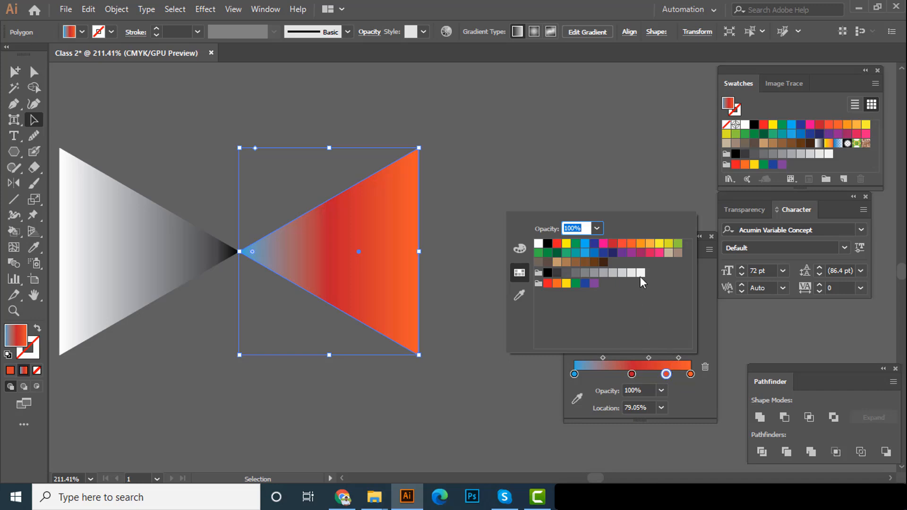
click(658, 244)
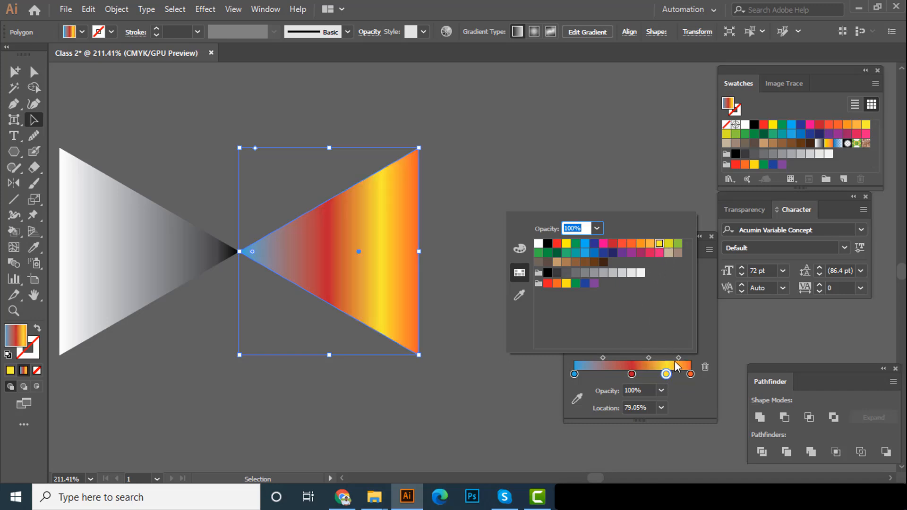
click(679, 378)
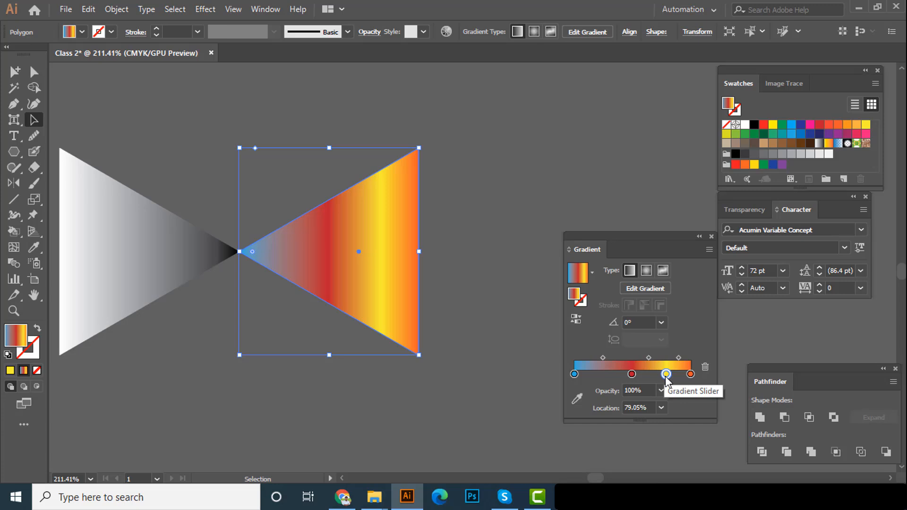
drag(666, 375, 665, 391)
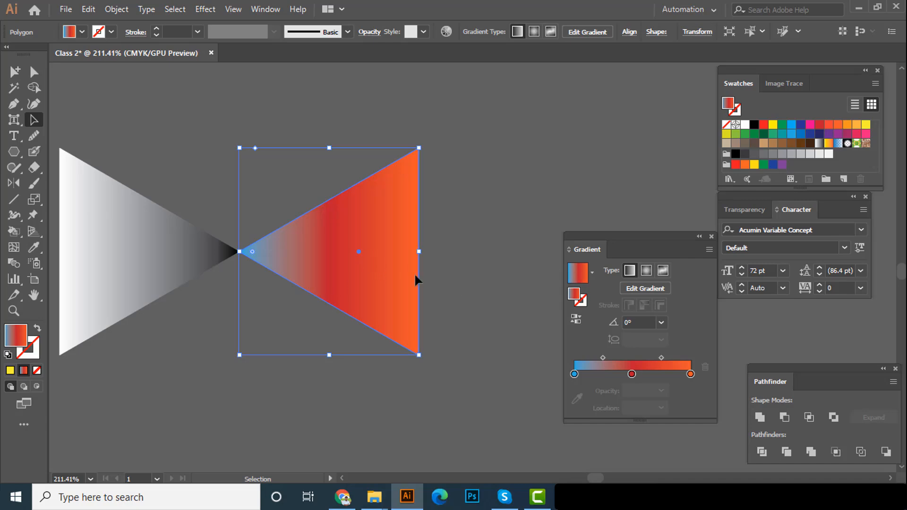
Try the radial and freeform gradient types on the right-hand triangle, undo the freeform fill, and return to a linear gradient
click(646, 271)
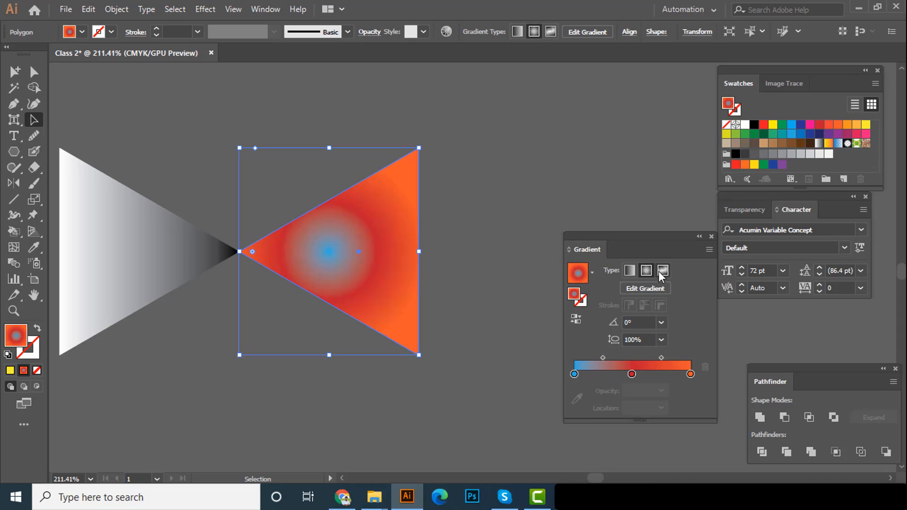
click(662, 270)
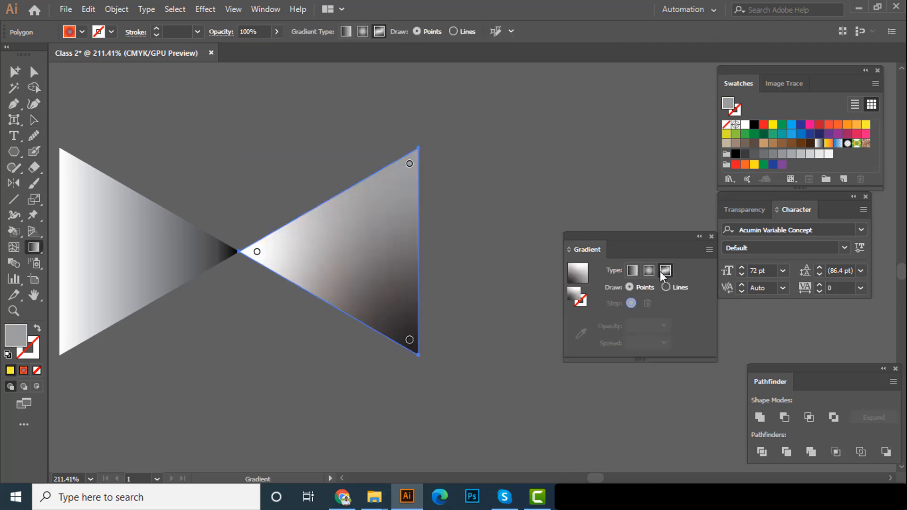
click(650, 275)
key(z)
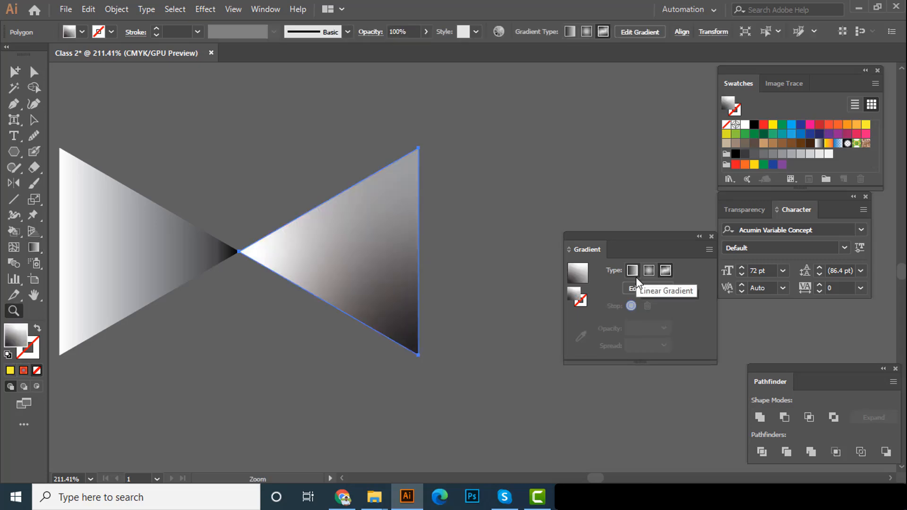
scroll(445, 285, down, 1)
key(ctrl+z)
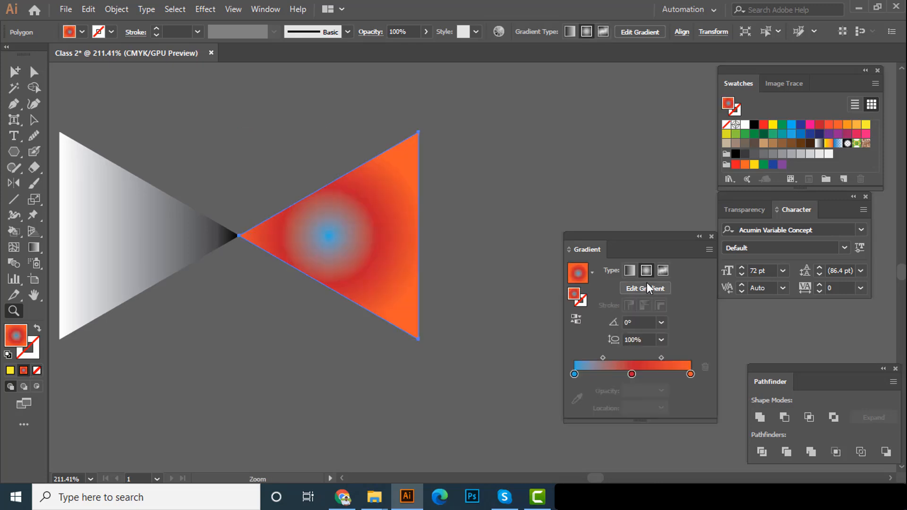
click(626, 273)
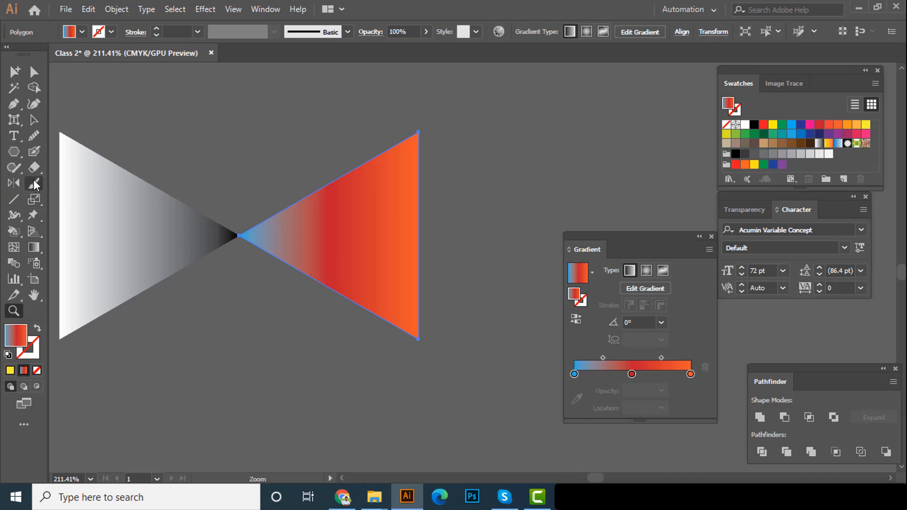
Redraw the right-hand triangle's gradient direction with the Gradient tool, trying several angles and settling on about -80.5°
key(g)
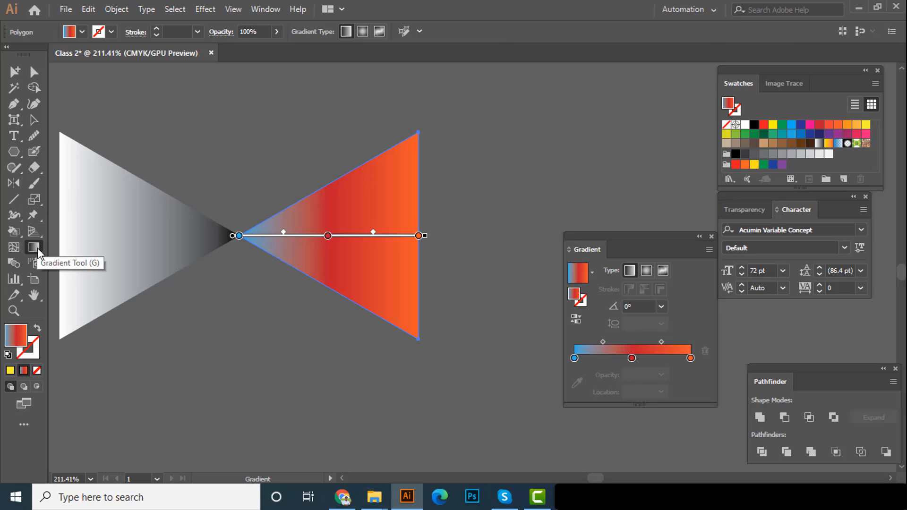
scroll(309, 307, down, 2)
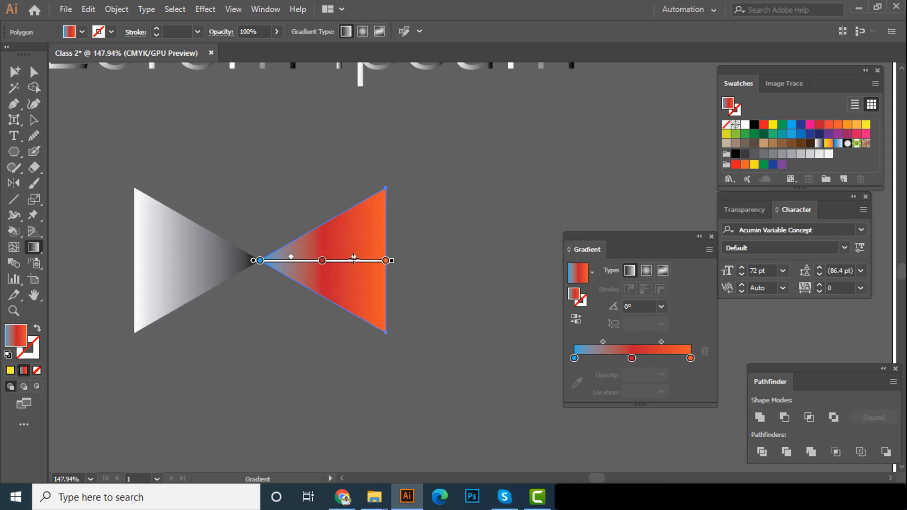
drag(325, 165, 387, 401)
key(ctrl+z)
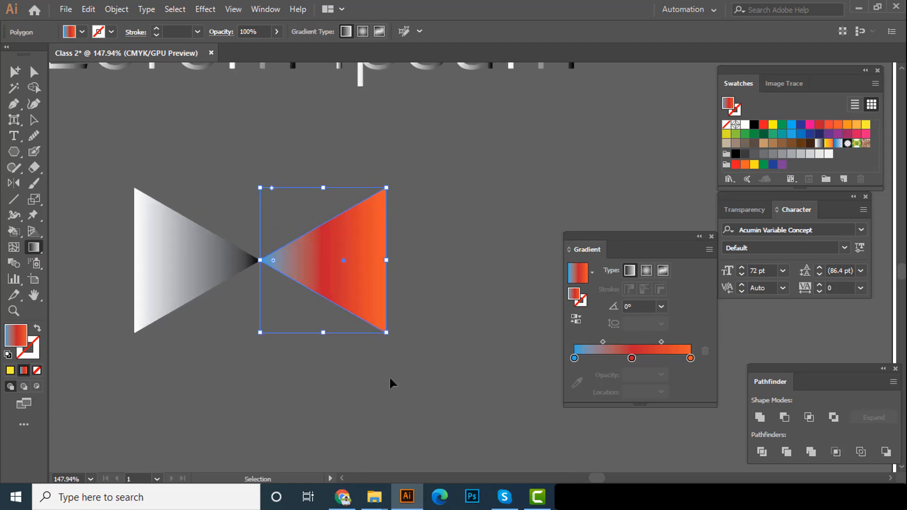
drag(390, 367, 330, 160)
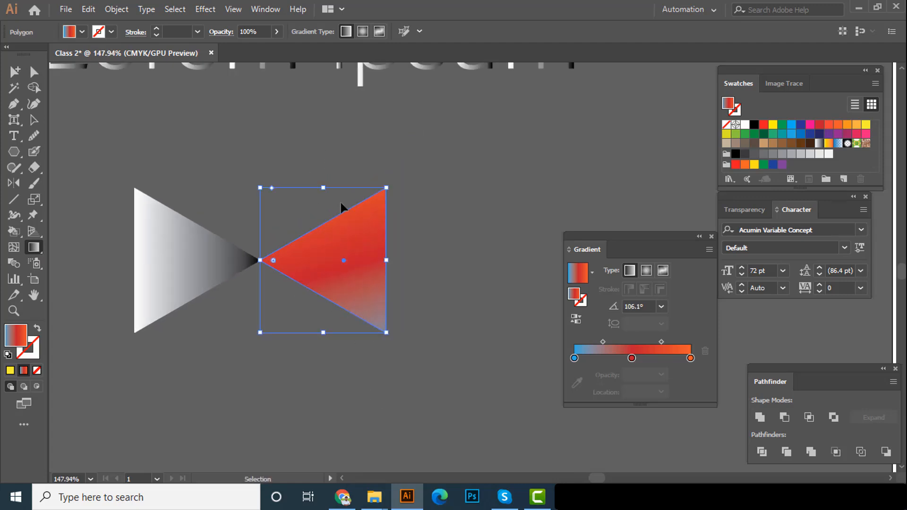
drag(259, 259, 385, 259)
drag(338, 173, 373, 384)
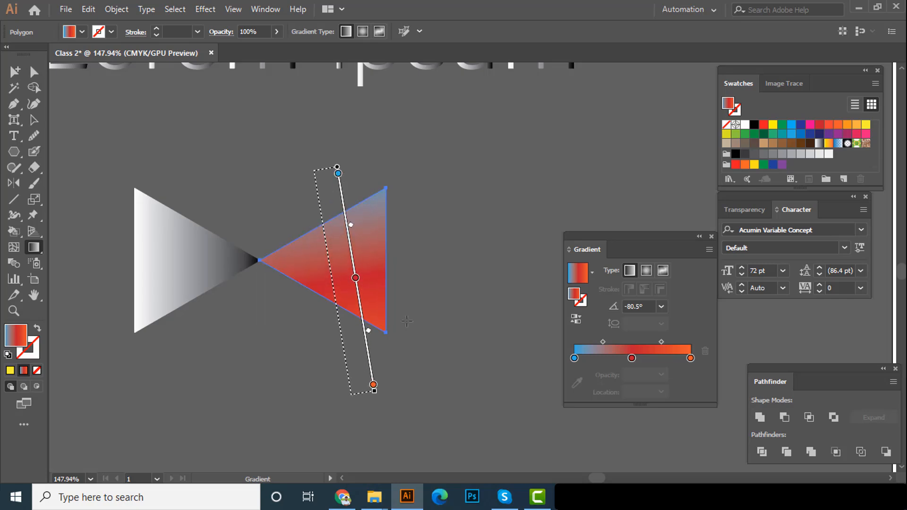
key(v)
click(240, 174)
Redraw the left-hand triangle's white-to-black gradient at about 105.9° with the Gradient tool and deselect it
click(203, 231)
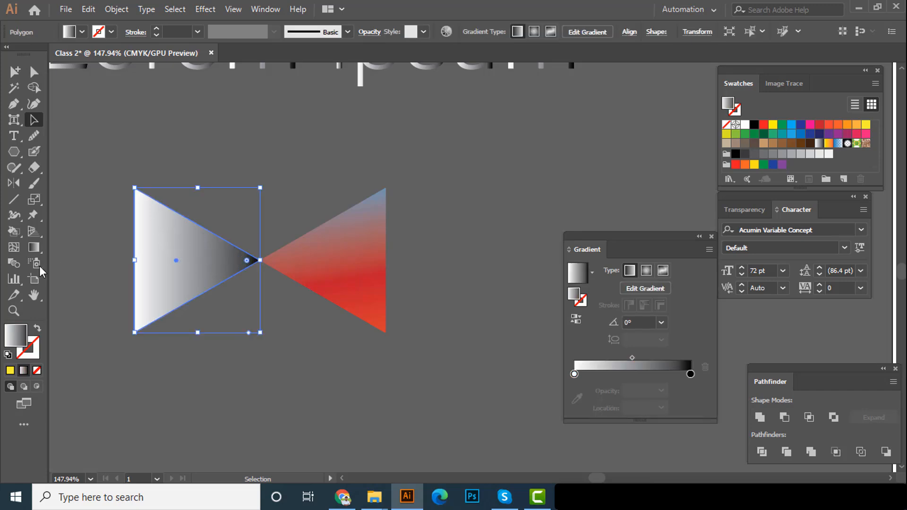
click(34, 247)
mouse_move(206, 168)
mouse_down()
mouse_move(183, 352)
mouse_move(192, 216)
mouse_move(203, 204)
mouse_move(243, 227)
mouse_move(282, 205)
mouse_move(296, 156)
mouse_move(243, 201)
mouse_move(201, 260)
mouse_move(263, 210)
mouse_move(314, 206)
mouse_move(332, 231)
mouse_move(289, 241)
mouse_move(399, 293)
mouse_move(281, 240)
mouse_move(101, 184)
mouse_move(89, 165)
mouse_up()
key(v)
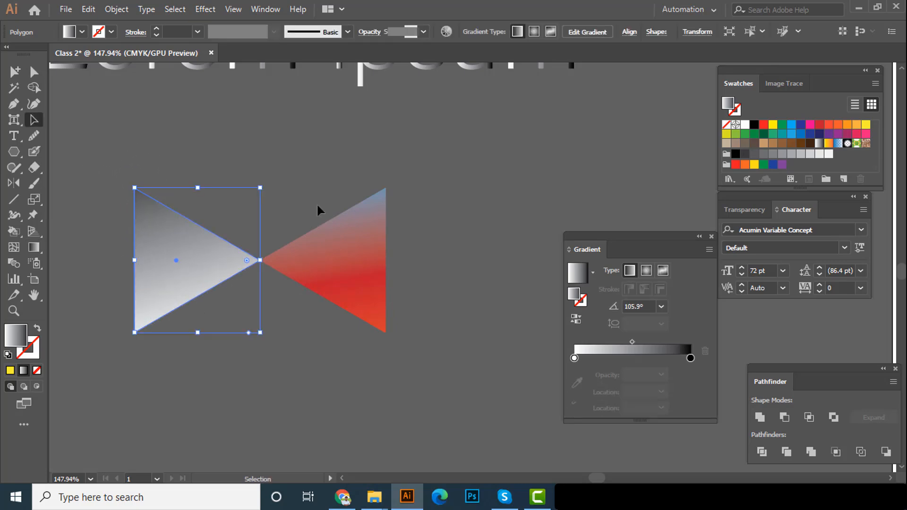
click(294, 190)
Try another gradient direction on the left-hand triangle with the Gradient tool and deselect the shape
drag(280, 242, 196, 248)
click(223, 261)
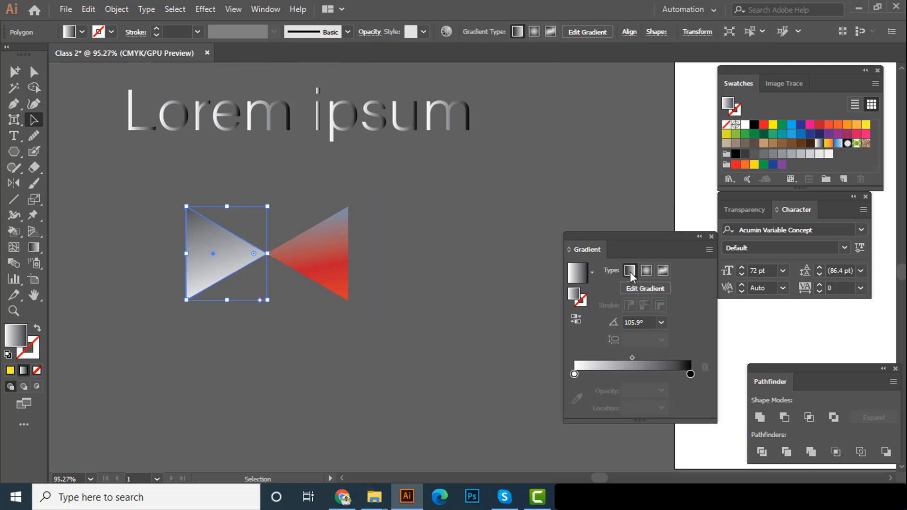
click(37, 247)
drag(255, 215, 246, 315)
scroll(247, 309, down, 2)
key(v)
click(391, 307)
scroll(340, 321, down, 2)
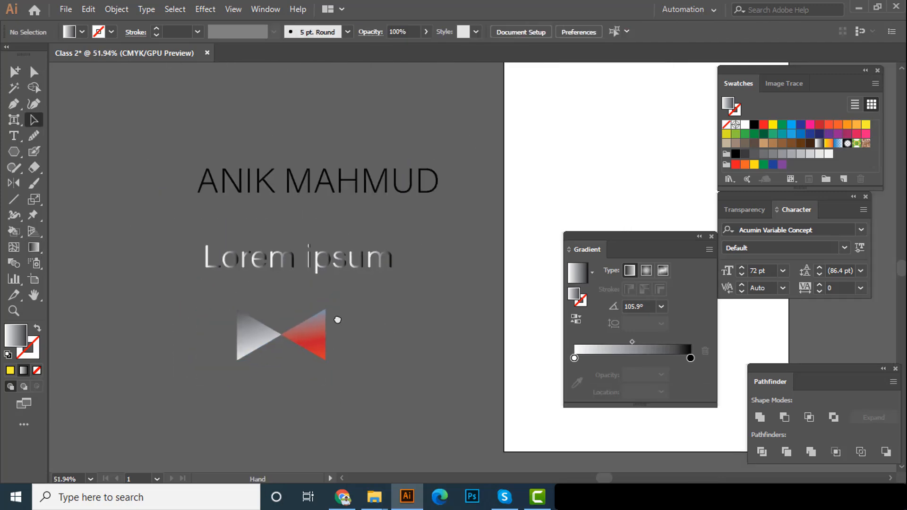
drag(332, 341, 338, 349)
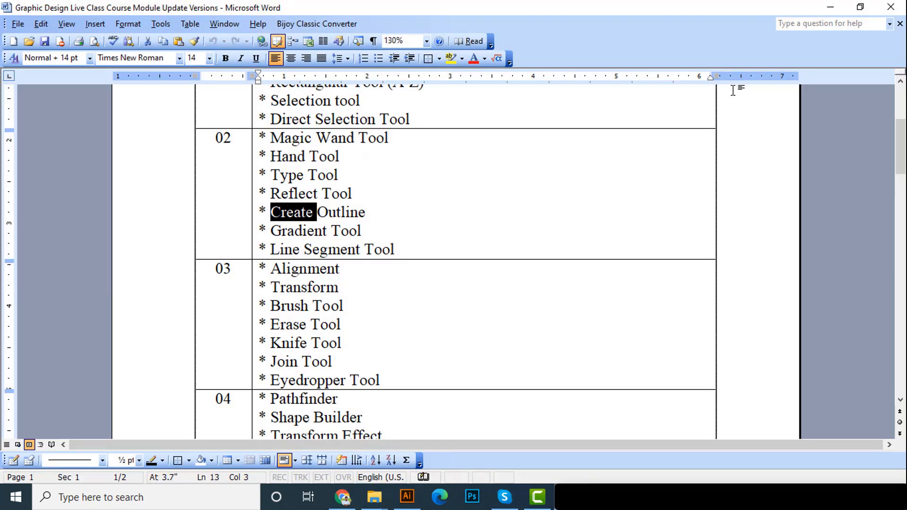
Return from the Word course outline to Illustrator and delete both text objects and the bow tie
click(829, 7)
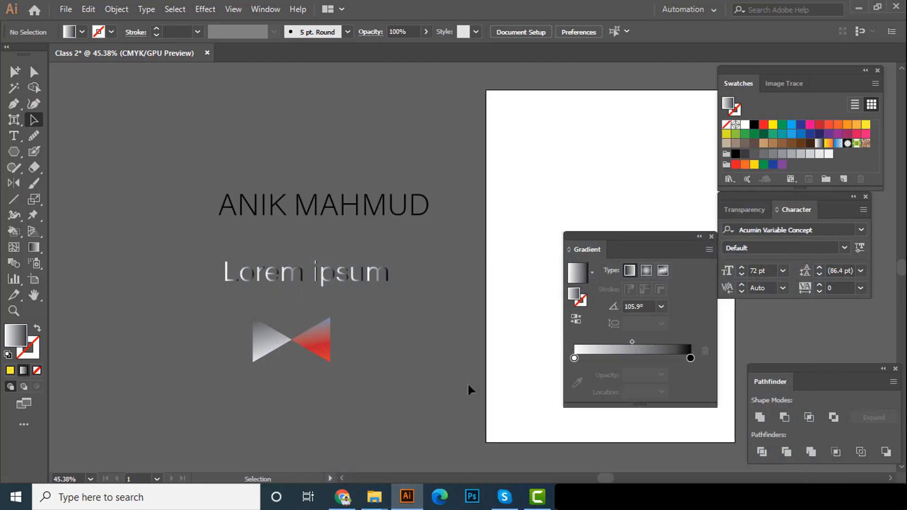
drag(143, 161, 138, 160)
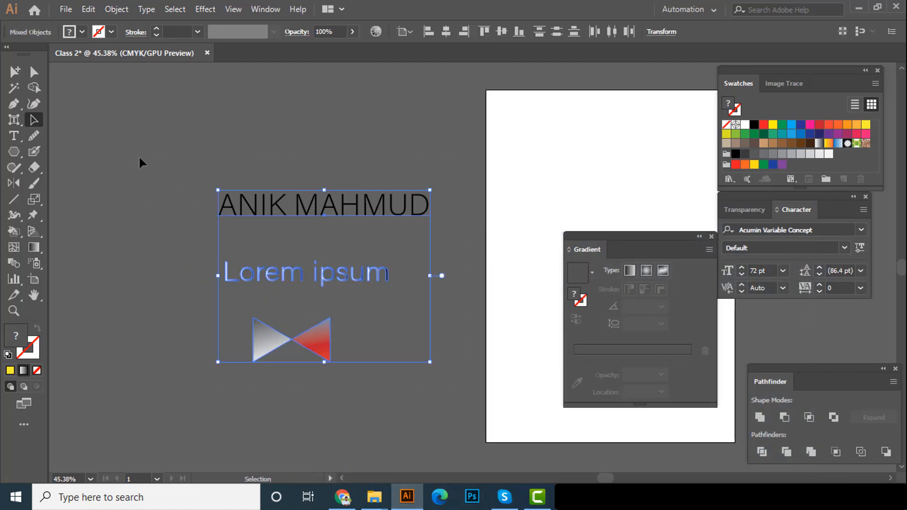
key(Delete)
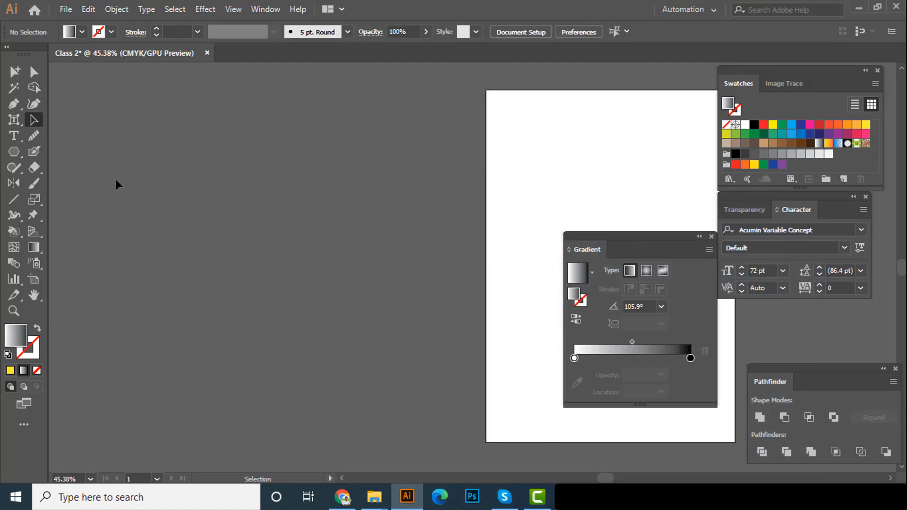
Draw a horizontal straight line on the empty canvas beside the artboard with the Line Segment tool
key(l)
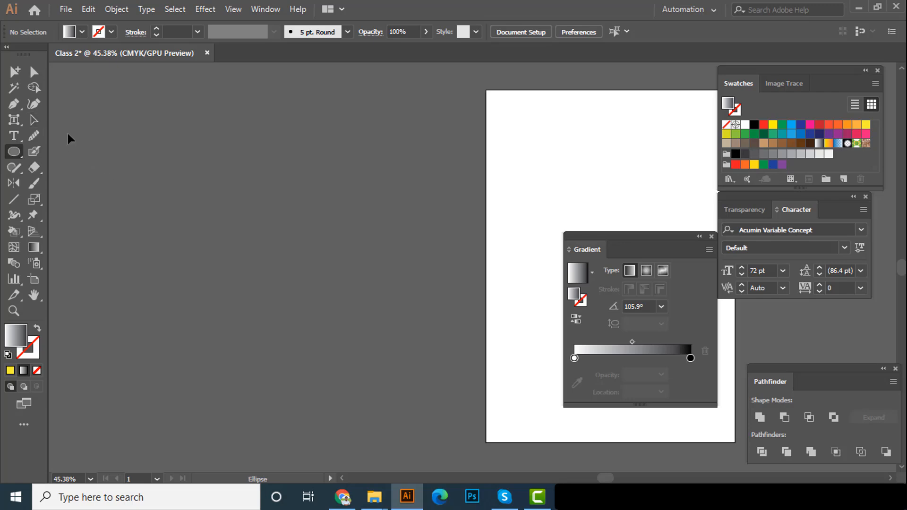
right_click(16, 150)
click(16, 149)
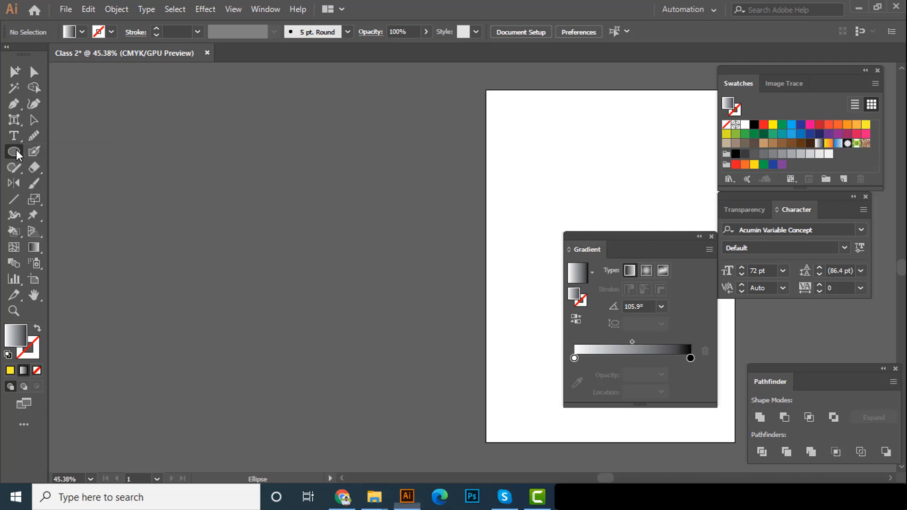
click(15, 200)
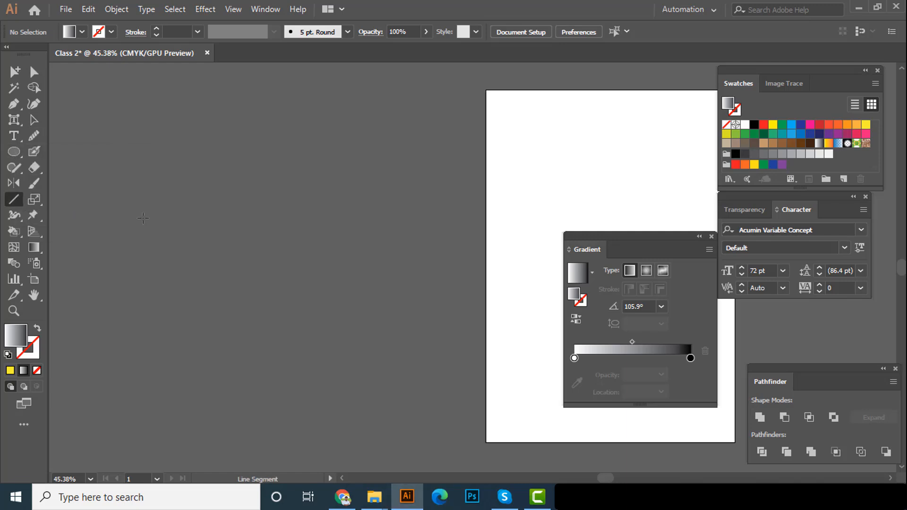
scroll(144, 218, up, 2)
drag(122, 226, 286, 238)
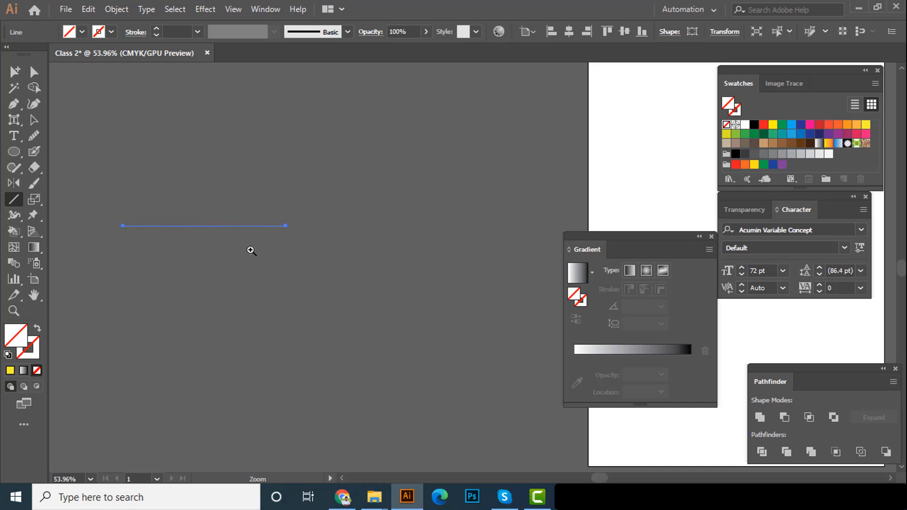
scroll(255, 251, up, 3)
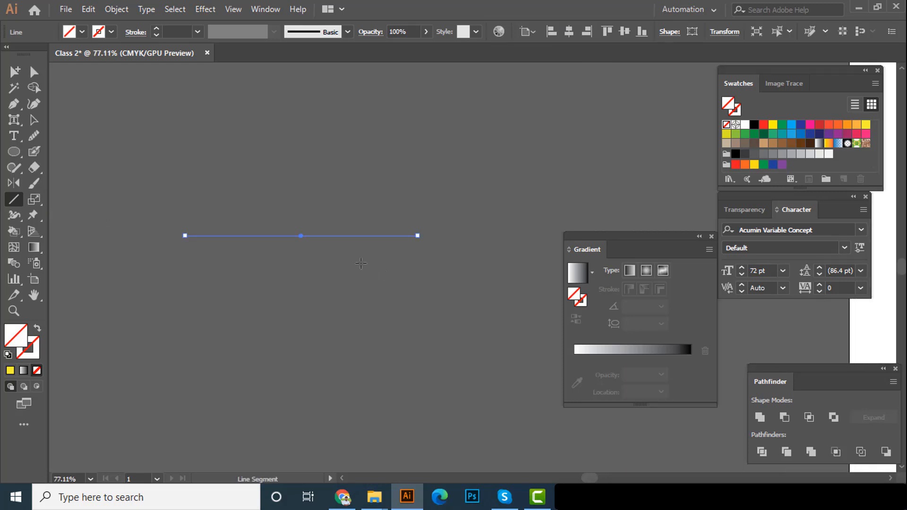
Examine the line's visibility without a stroke by deselecting and reselecting it, and look at the available stroke swatches
key(v)
click(338, 191)
drag(321, 216, 369, 290)
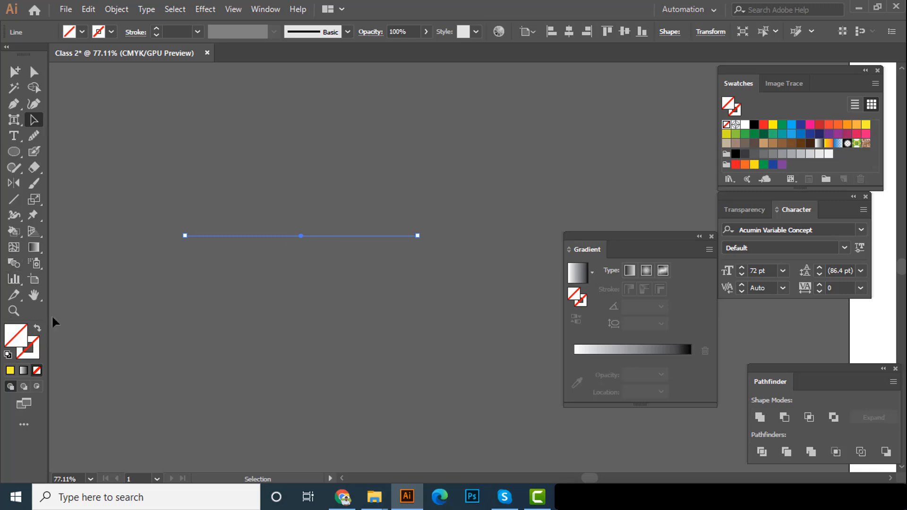
click(112, 31)
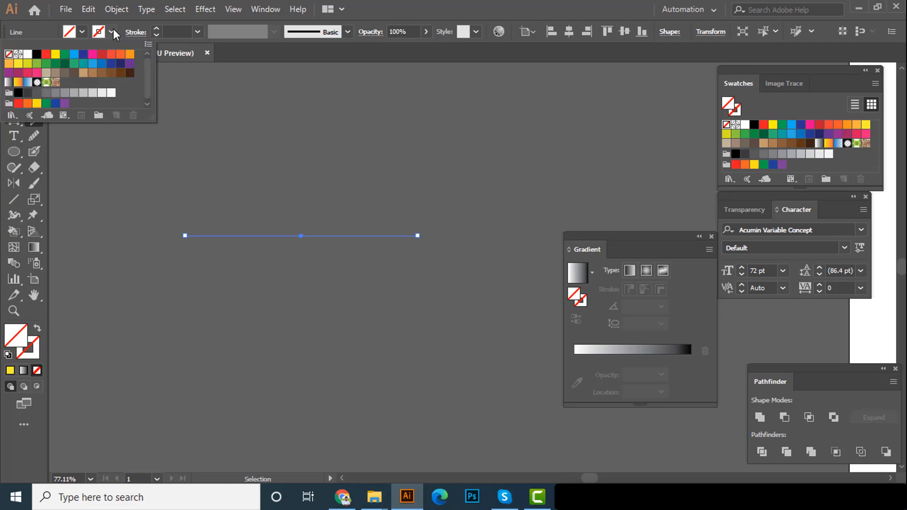
click(326, 217)
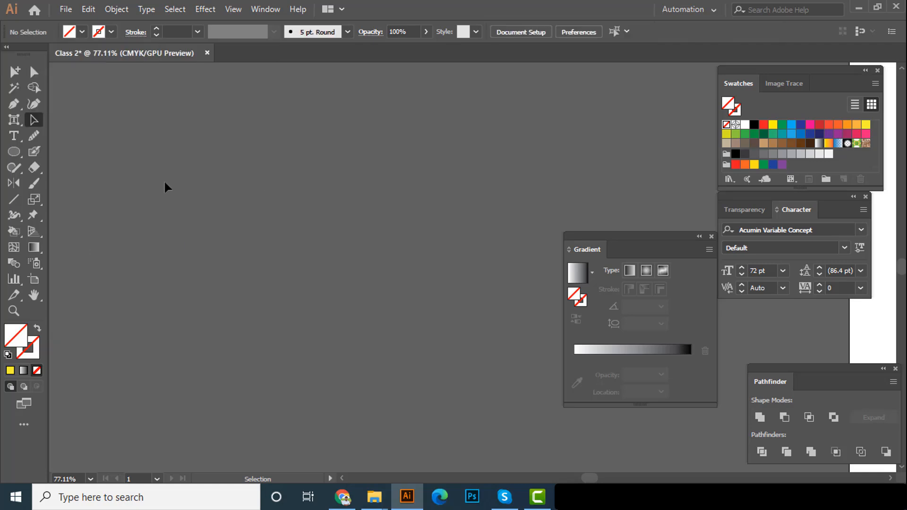
drag(434, 327, 435, 328)
drag(449, 289, 123, 174)
click(113, 157)
drag(276, 311, 275, 311)
click(311, 302)
drag(151, 155, 392, 350)
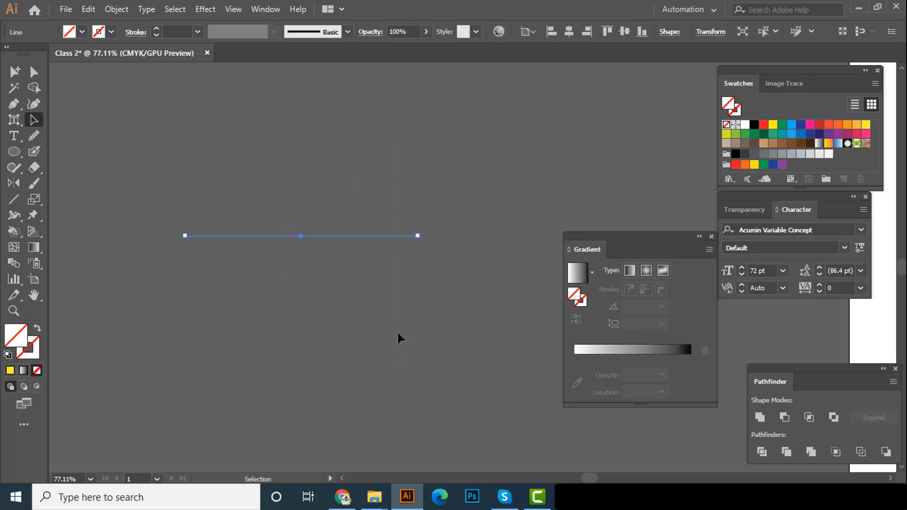
Examine the strokeless line in Outline mode, selecting and deselecting it there, and return to GPU Preview
click(397, 330)
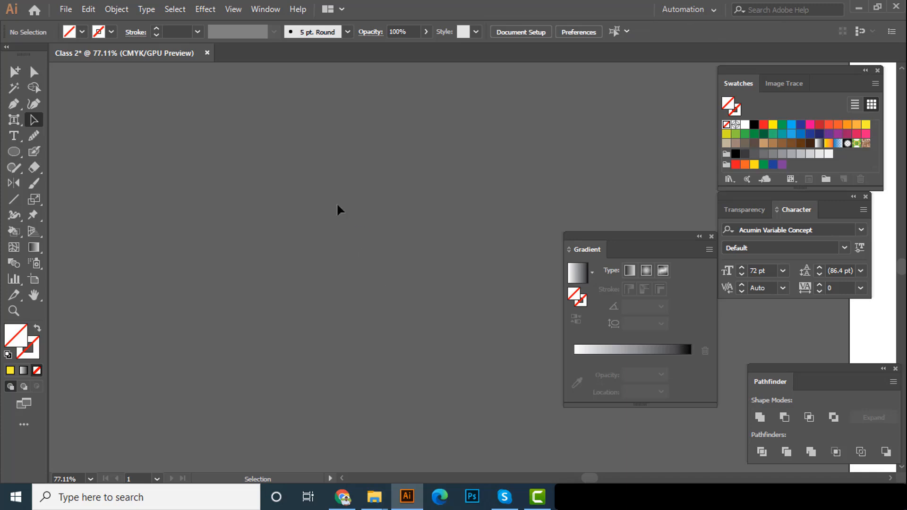
click(233, 9)
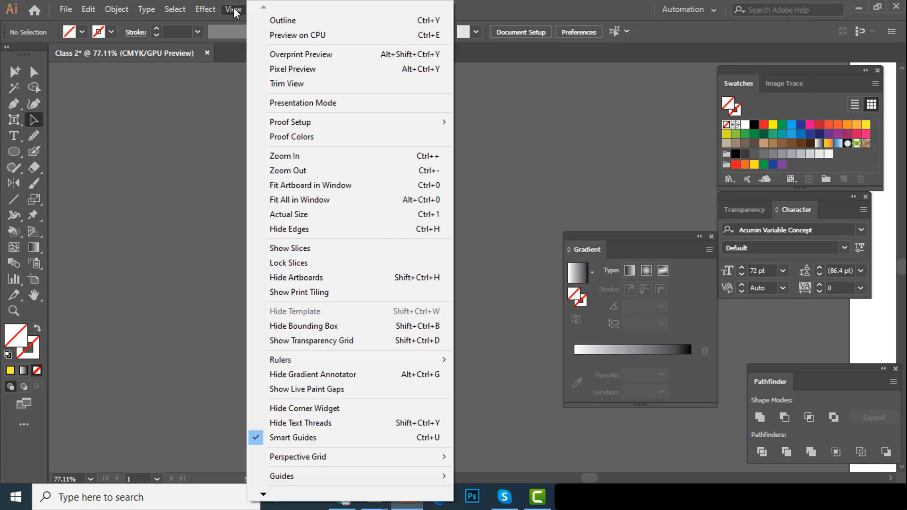
click(279, 20)
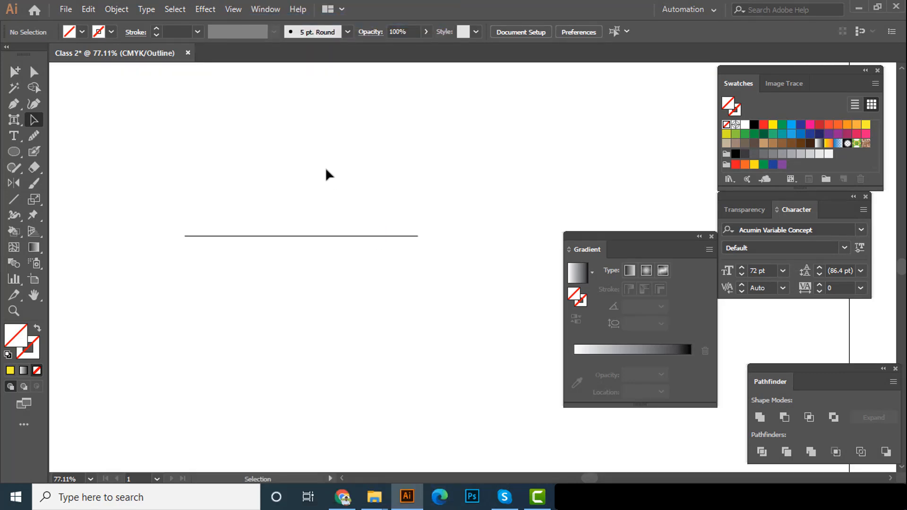
scroll(312, 217, up, 1)
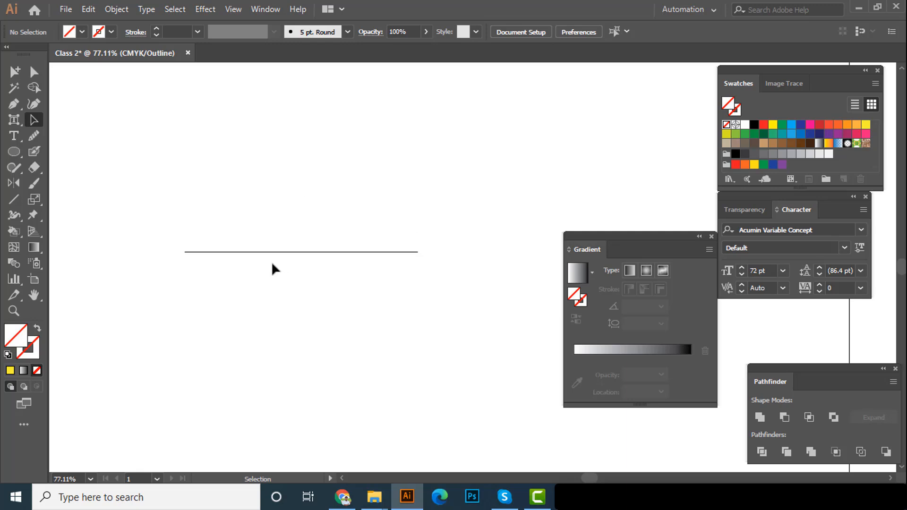
click(289, 255)
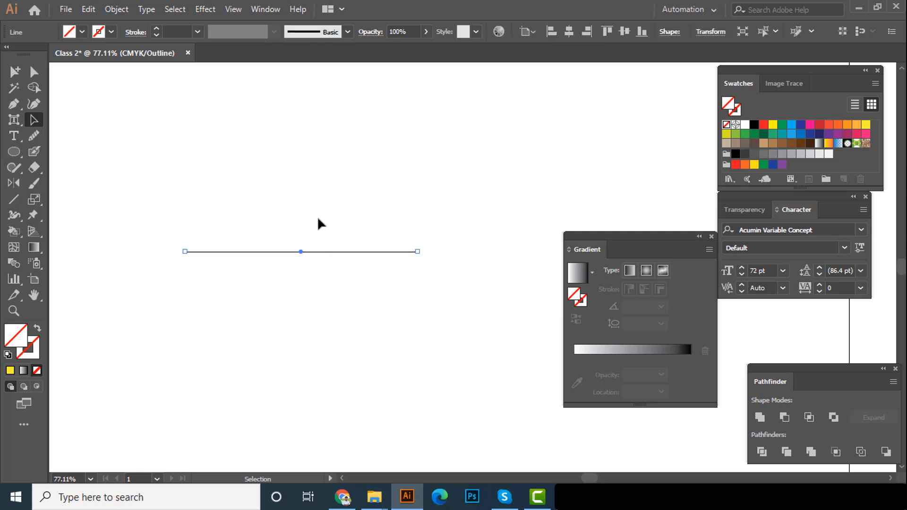
click(319, 179)
click(238, 11)
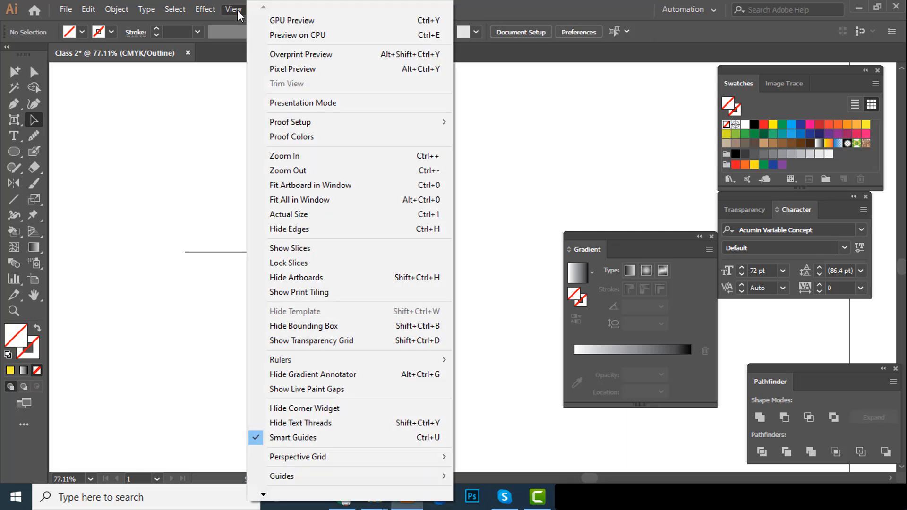
click(290, 26)
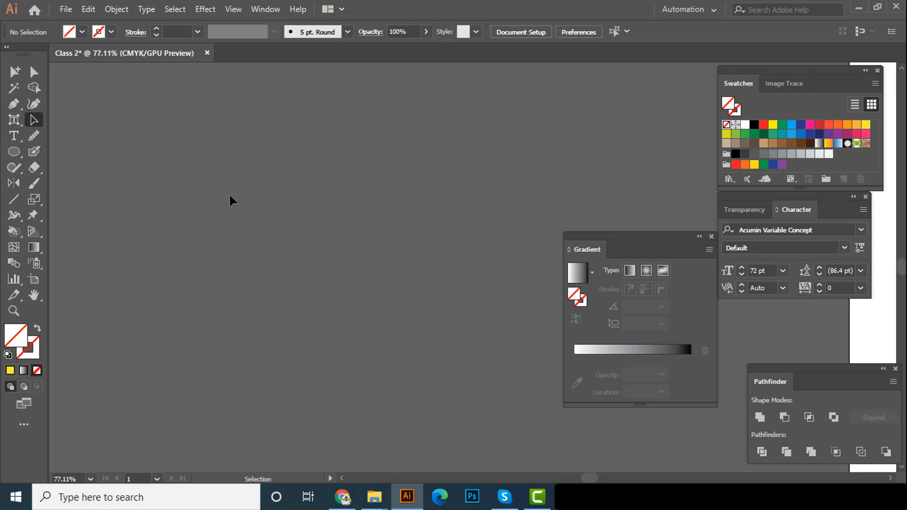
Give the invisible line a yellow stroke and move it down and to the left on the canvas
key(ctrl+a)
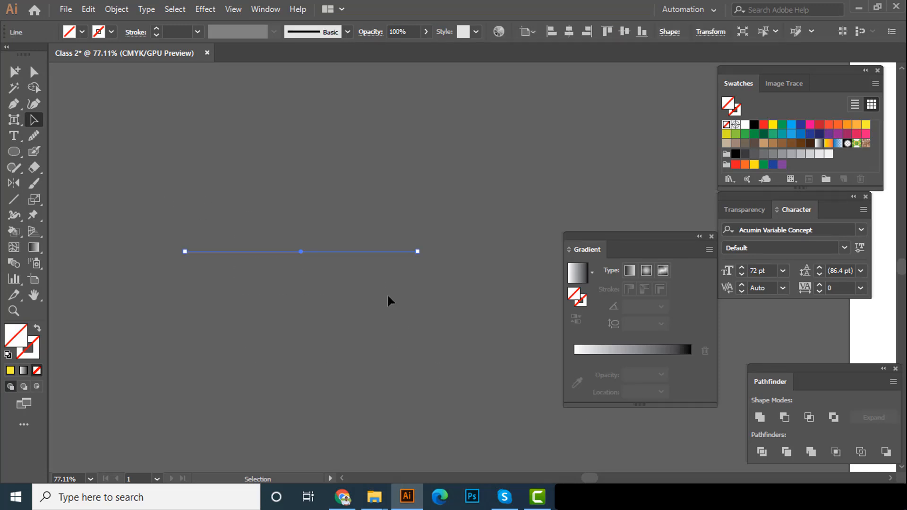
click(111, 32)
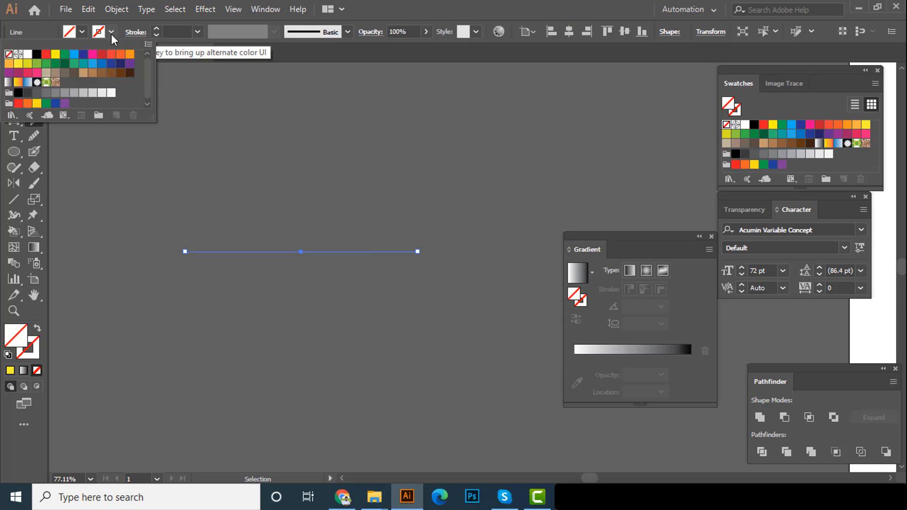
click(55, 53)
drag(271, 252, 226, 296)
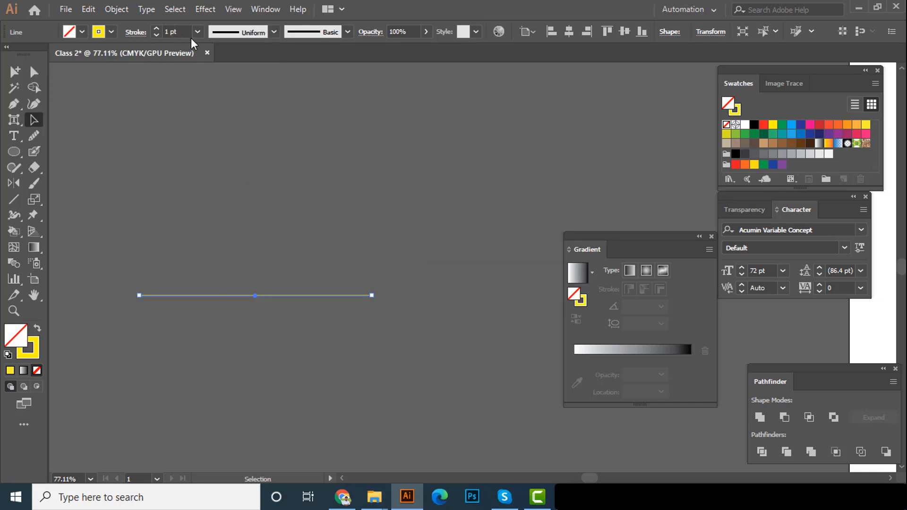
Set the yellow line's stroke weight to 18 pt and deselect it
click(197, 32)
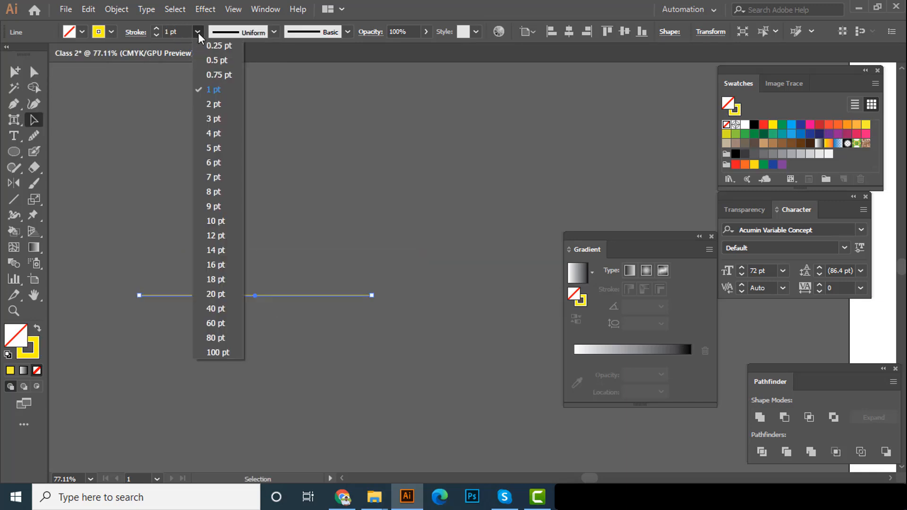
click(218, 279)
click(267, 174)
ctrl+alt+click(210, 275)
drag(210, 275, 244, 345)
click(264, 247)
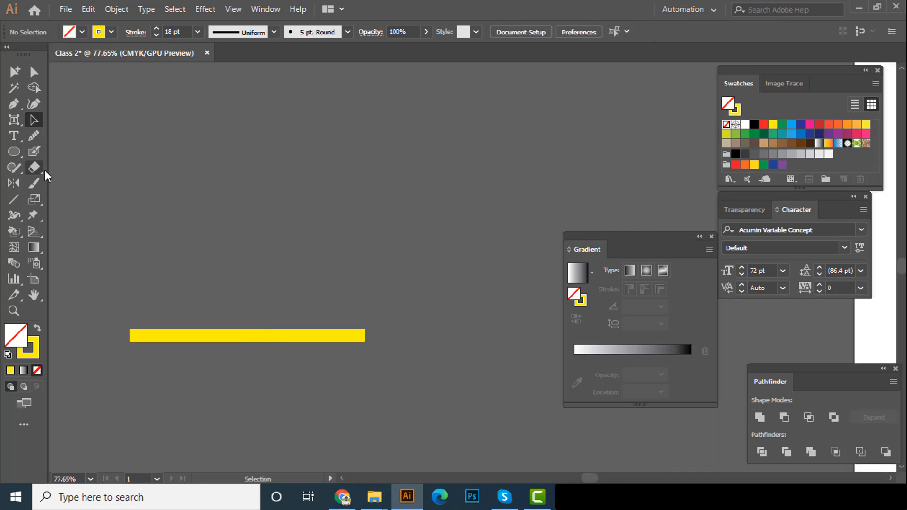
Draw six more lines around the first with the Line Segment tool: five at various diagonal angles and one horizontal above them
click(17, 198)
mouse_move(366, 124)
mouse_down()
mouse_move(365, 335)
mouse_move(199, 253)
mouse_up()
drag(431, 156, 538, 312)
scroll(366, 269, down, 3)
drag(465, 348, 349, 422)
drag(121, 324, 193, 414)
drag(146, 151, 135, 185)
scroll(211, 268, up, 2)
drag(208, 134, 375, 135)
scroll(293, 217, up, 2)
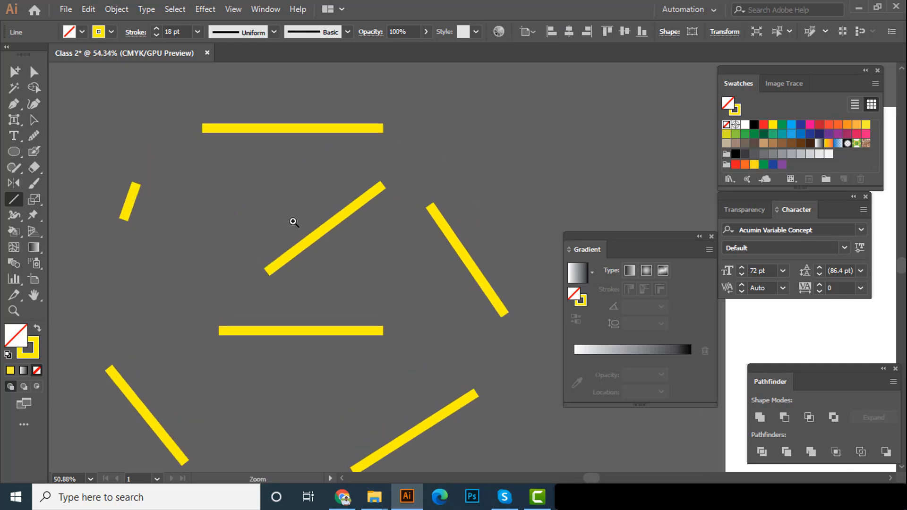
Create a line of exact size, 2 in long at 0°, among the drawn lines with the Line Segment tool options
scroll(289, 207, down, 1)
click(206, 231)
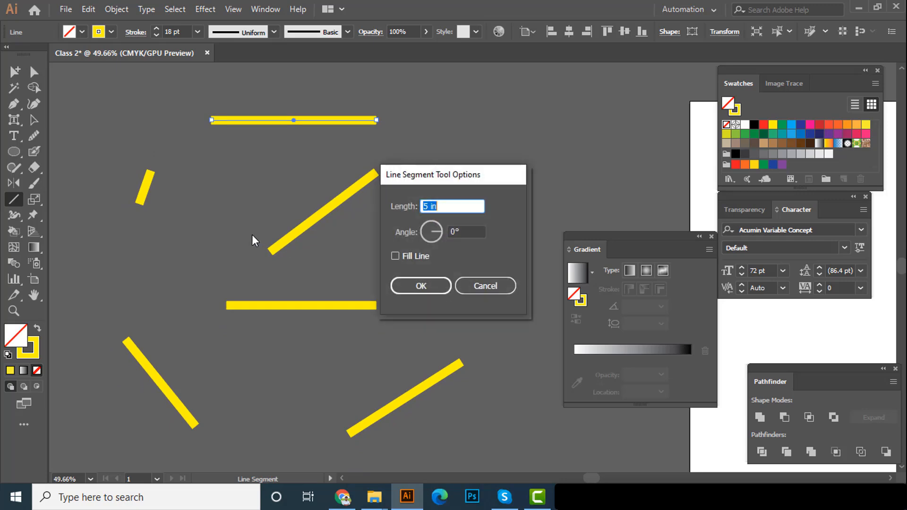
text(2)
key(Return)
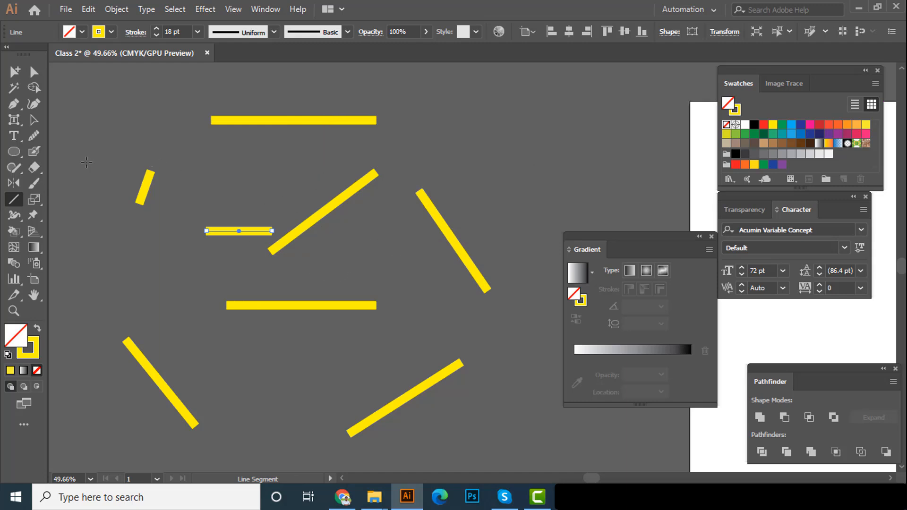
Move the topmost horizontal line to the left and slightly down, and close the Gradient panel
click(33, 120)
click(262, 122)
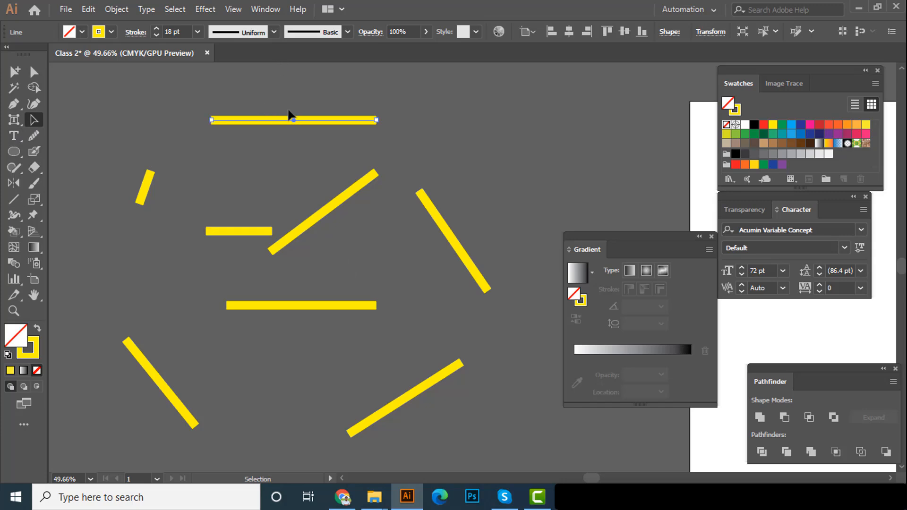
drag(287, 121, 440, 152)
drag(291, 156, 328, 189)
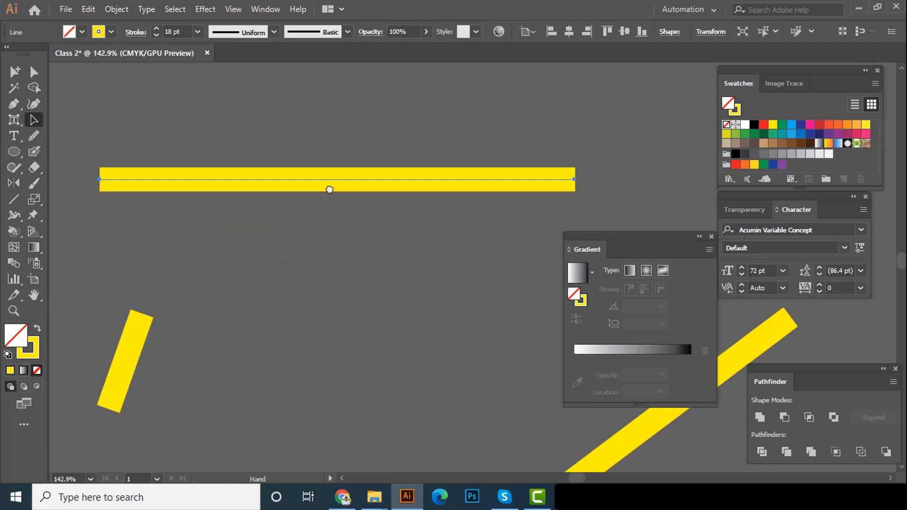
click(711, 236)
drag(388, 184, 364, 198)
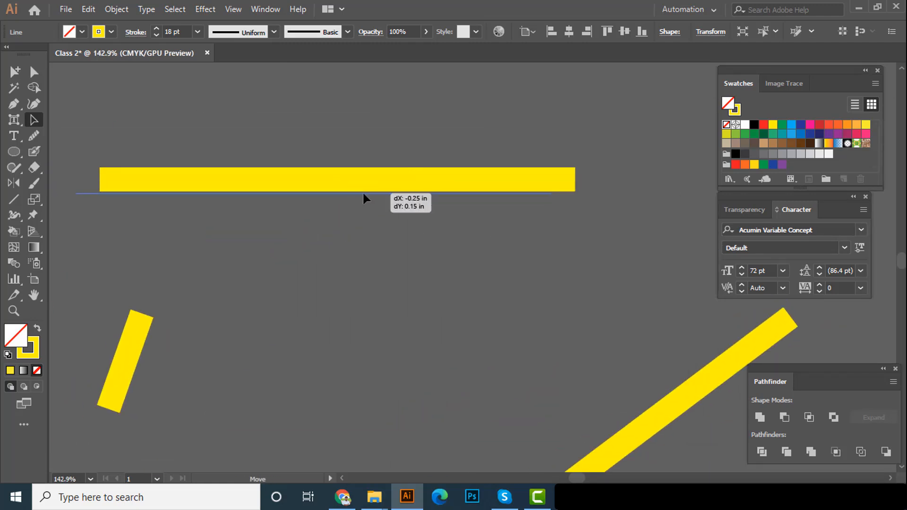
Try the lens-shaped width profile that tapers at both ends on the topmost line
click(248, 33)
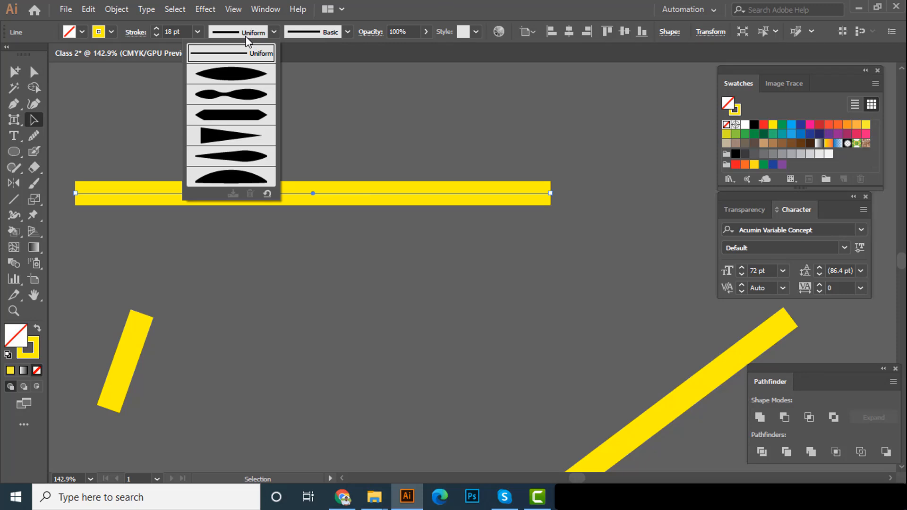
click(235, 75)
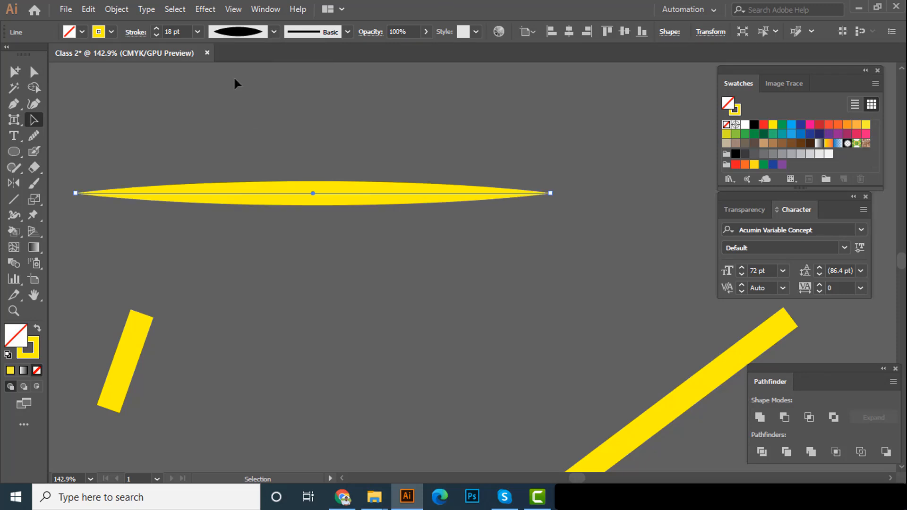
click(337, 291)
scroll(326, 212, up, 1)
click(316, 195)
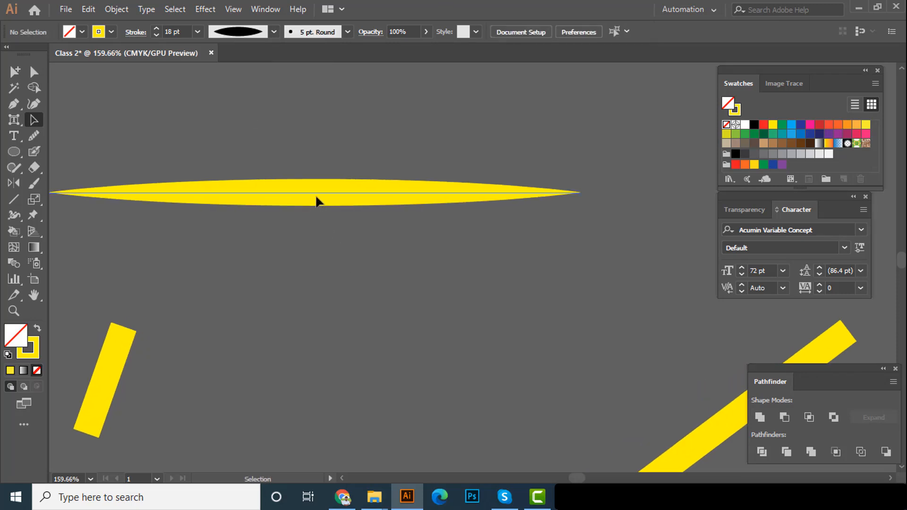
Try the flat-sided profile with pointed ends and the triangular width profile on the topmost line, and deselect it
click(239, 33)
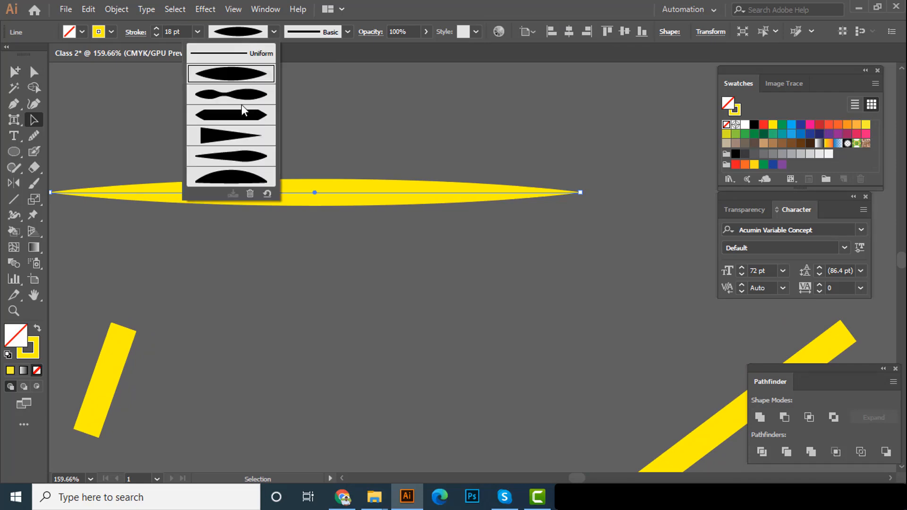
click(241, 116)
click(243, 33)
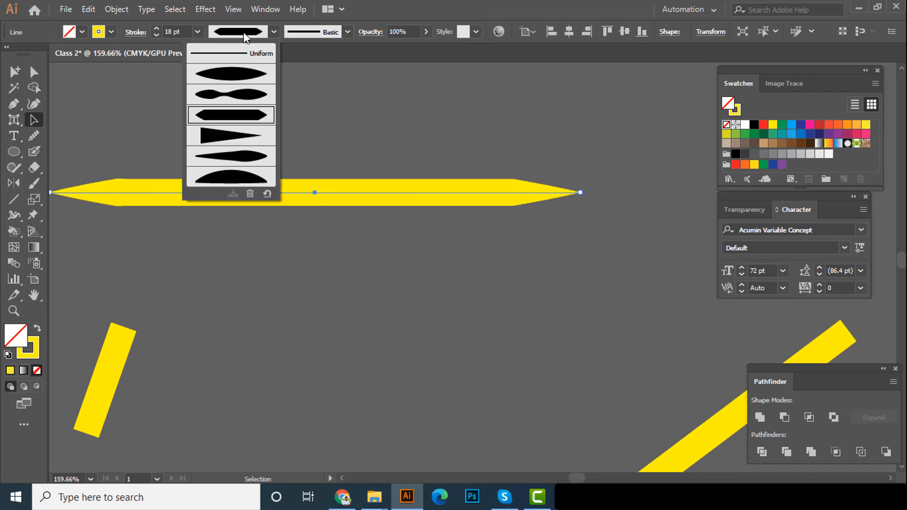
click(236, 144)
click(264, 165)
drag(264, 166, 333, 180)
scroll(330, 180, down, 3)
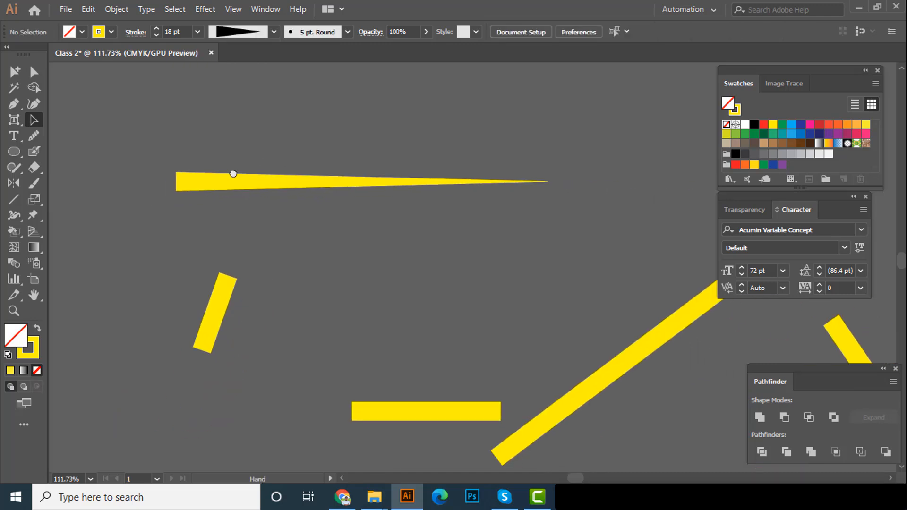
Apply the dome-shaped width profile with a flat lower edge to the topmost line and deselect it
click(253, 178)
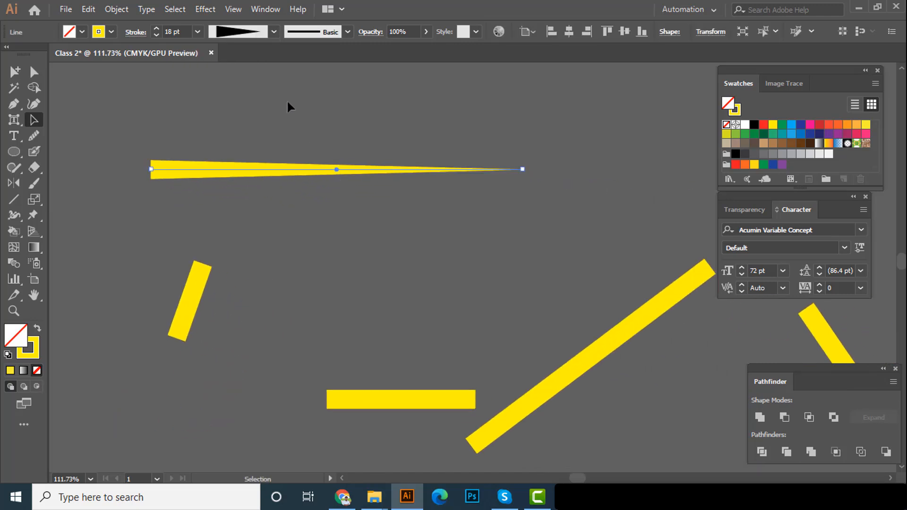
click(259, 33)
click(234, 174)
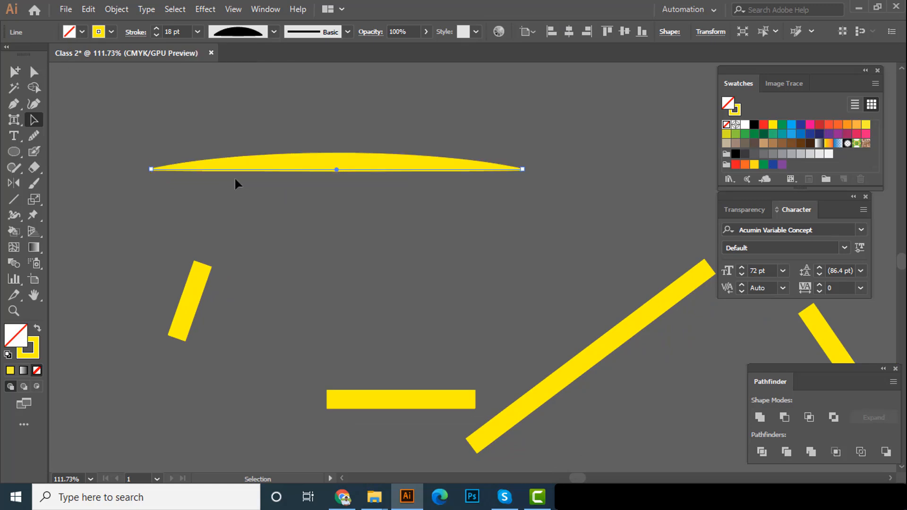
click(324, 199)
mouse_move(377, 188)
mouse_down()
mouse_move(364, 200)
mouse_move(458, 223)
mouse_move(431, 232)
mouse_move(367, 194)
mouse_move(367, 209)
mouse_move(312, 206)
mouse_move(322, 206)
mouse_move(285, 193)
mouse_up()
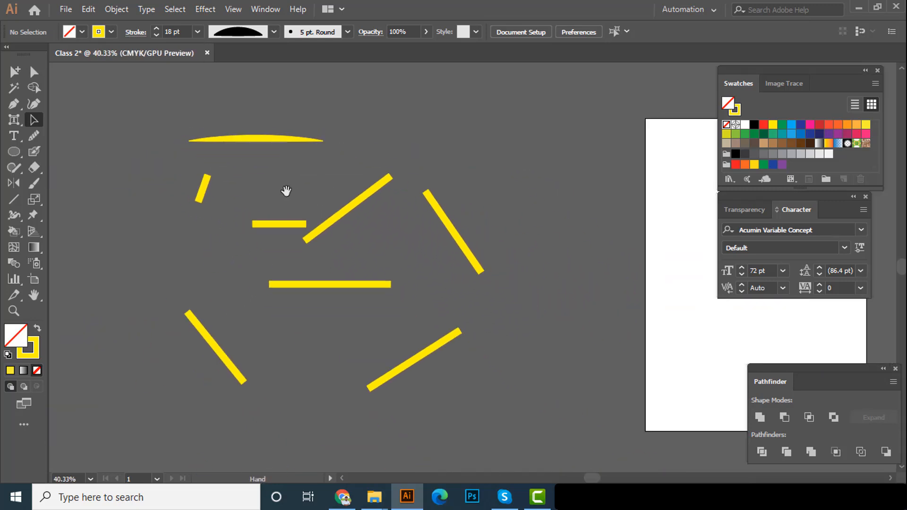
Increase the dome-shaped line's stroke weight to 47 pt and deselect it
click(254, 141)
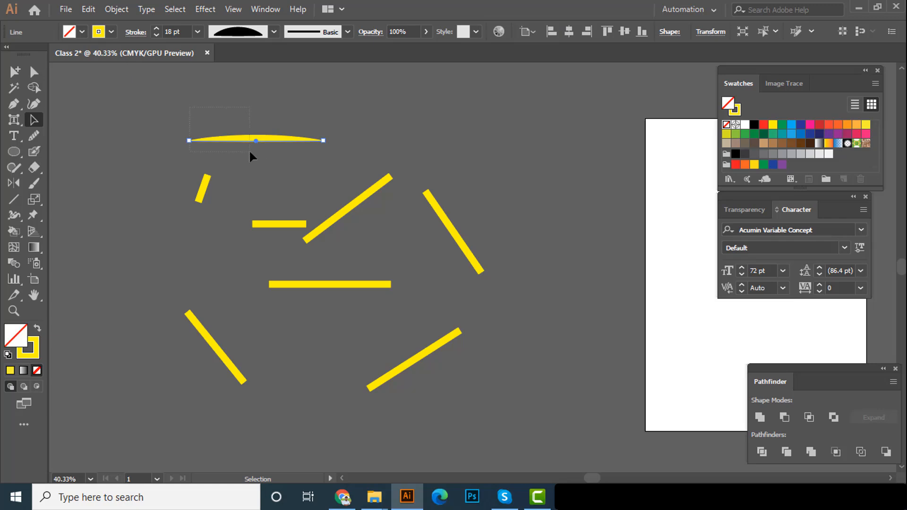
click(155, 28)
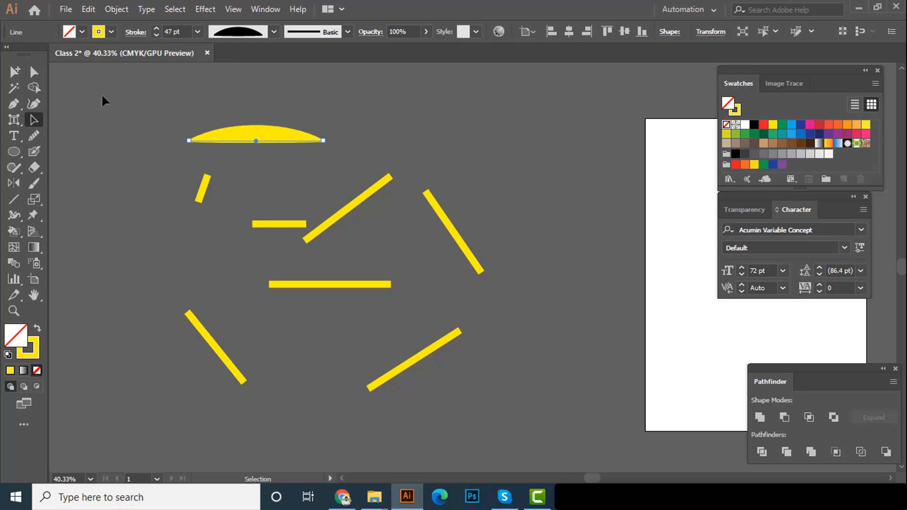
click(237, 98)
Change the dome-shaped line's stroke colour to light blue
scroll(300, 176, up, 1)
click(293, 163)
click(111, 31)
click(75, 55)
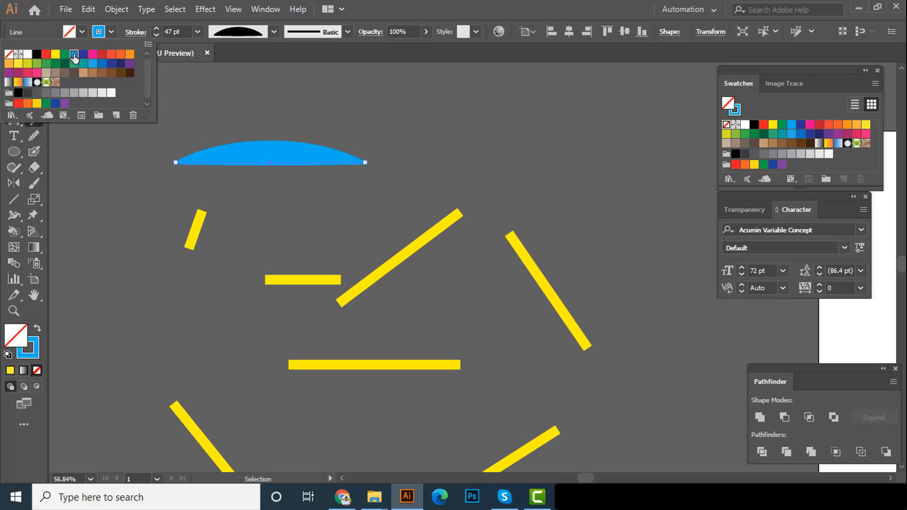
Try a brown stroke colour on the dome-shaped line and undo it
click(101, 73)
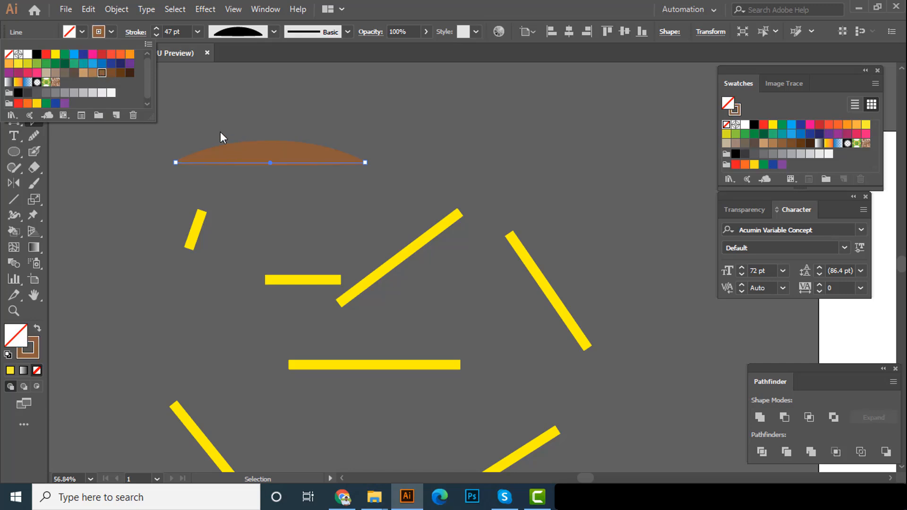
click(223, 115)
key(ctrl+z)
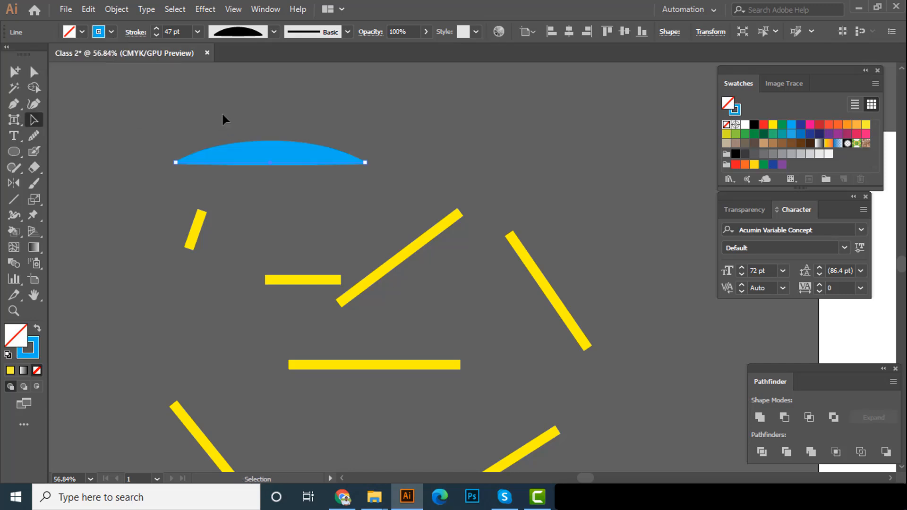
Move the blue dome-shaped line left, away from the yellow lines, and expand its appearance into a filled path
click(178, 97)
ctrl+click(286, 159)
drag(420, 250, 262, 233)
drag(360, 233, 180, 222)
click(113, 14)
click(172, 162)
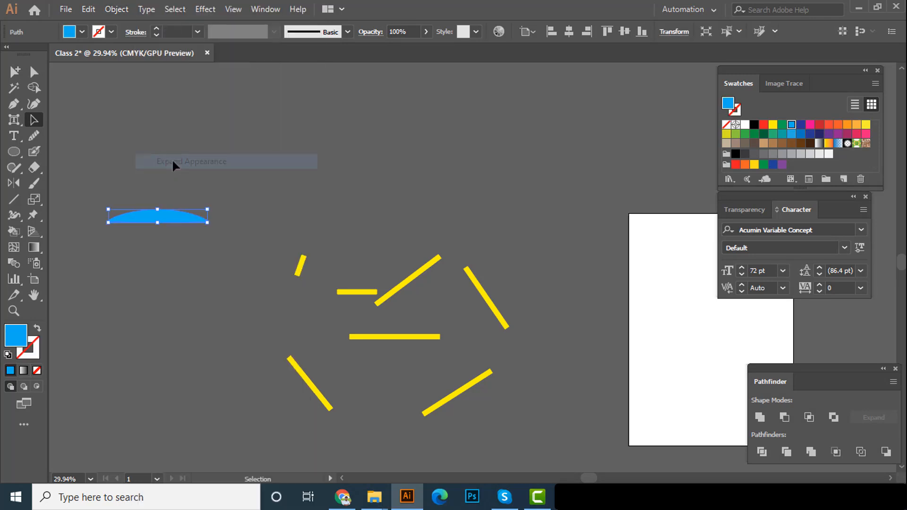
Inspect the expanded blue shape up close and shift it slightly down and to the right
drag(167, 239, 211, 244)
drag(211, 244, 218, 266)
drag(161, 257, 217, 259)
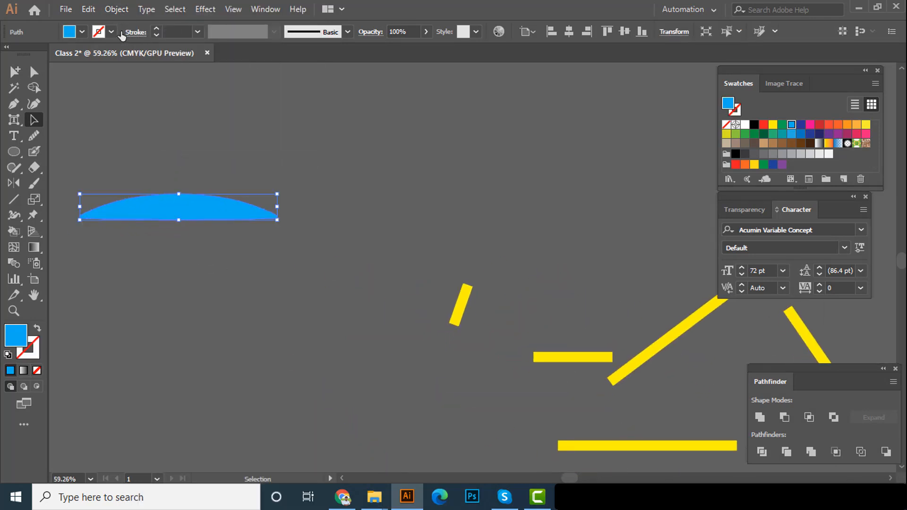
drag(227, 214, 259, 242)
drag(314, 278, 283, 263)
drag(282, 263, 262, 242)
drag(274, 249, 146, 247)
drag(147, 247, 199, 238)
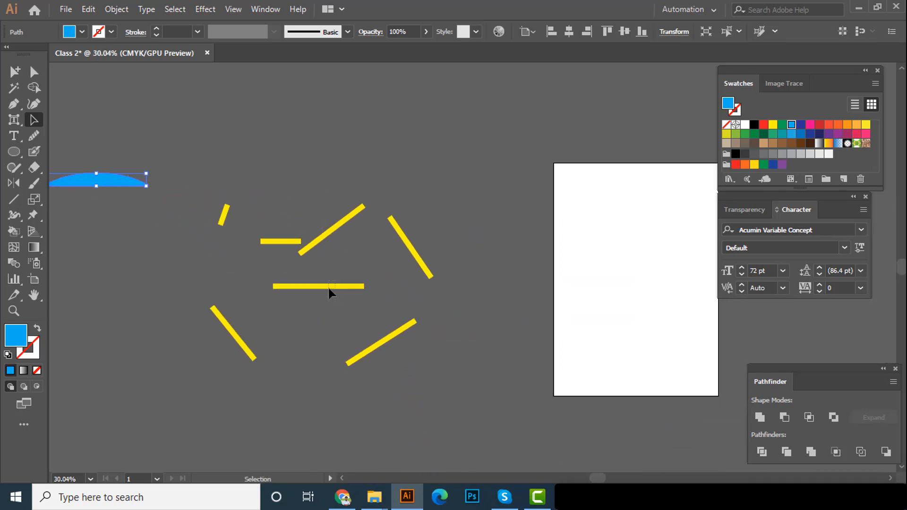
Stretch the middle horizontal yellow line into a long diagonal reaching the artboard's lower edge, and move it up and to the left
click(328, 286)
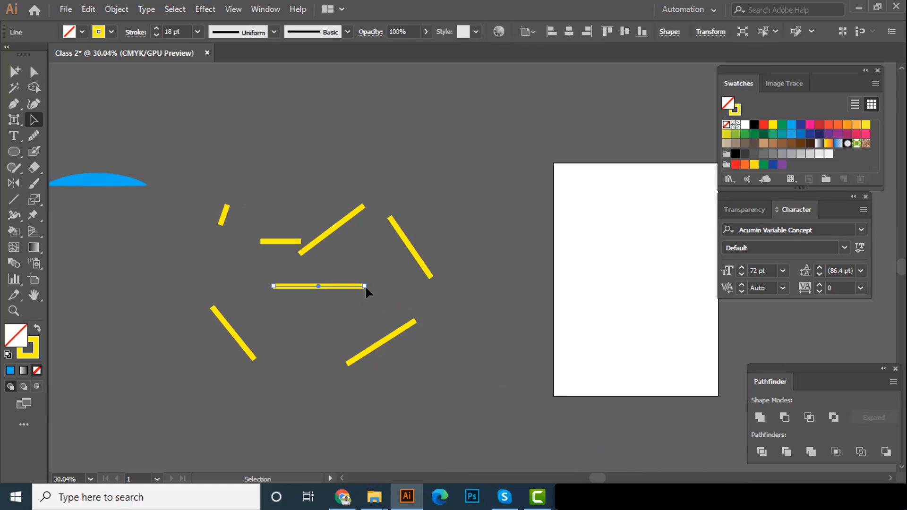
drag(365, 285, 755, 453)
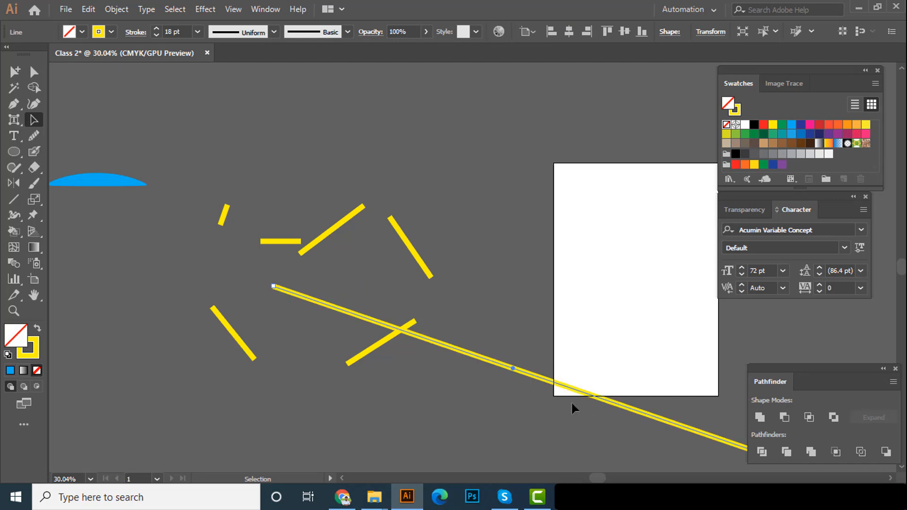
drag(533, 378, 210, 299)
drag(500, 345, 450, 355)
drag(418, 346, 492, 350)
drag(342, 302, 501, 333)
drag(434, 306, 603, 343)
drag(603, 343, 409, 352)
drag(432, 313, 304, 288)
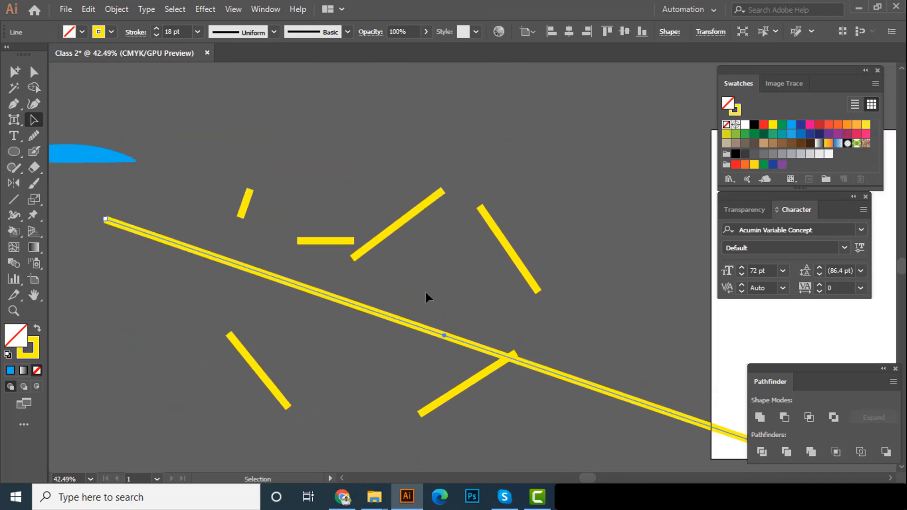
Expand the long diagonal yellow line into a filled shape
click(117, 10)
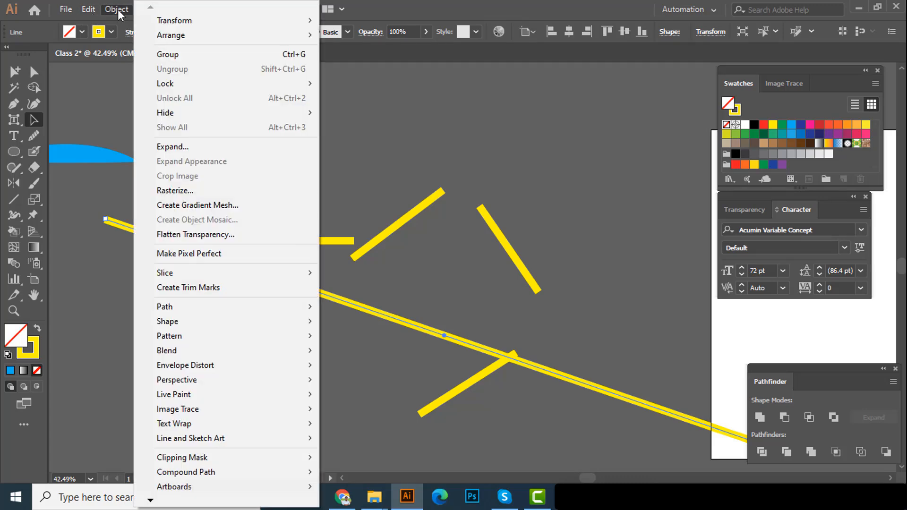
click(193, 146)
click(417, 322)
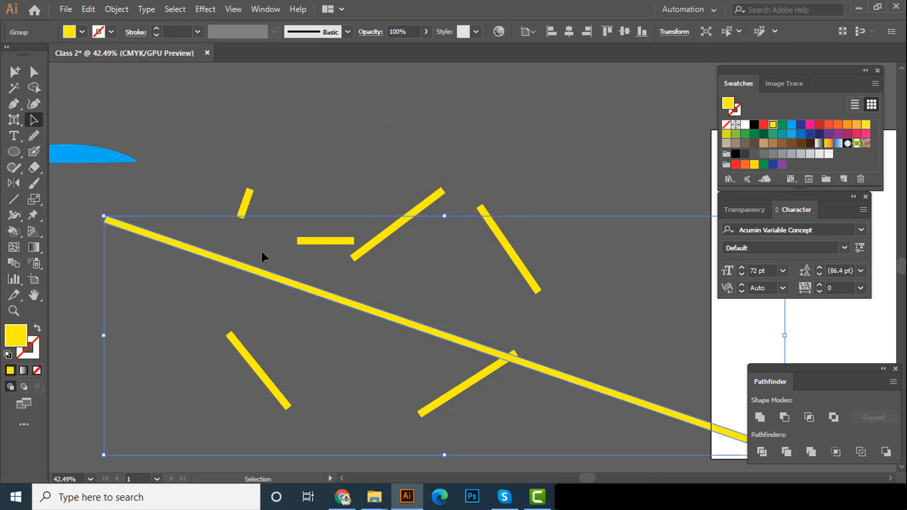
Recolour the expanded diagonal line by sampling the blue dome shape with the Eyedropper tool, and deselect it
drag(404, 318, 355, 352)
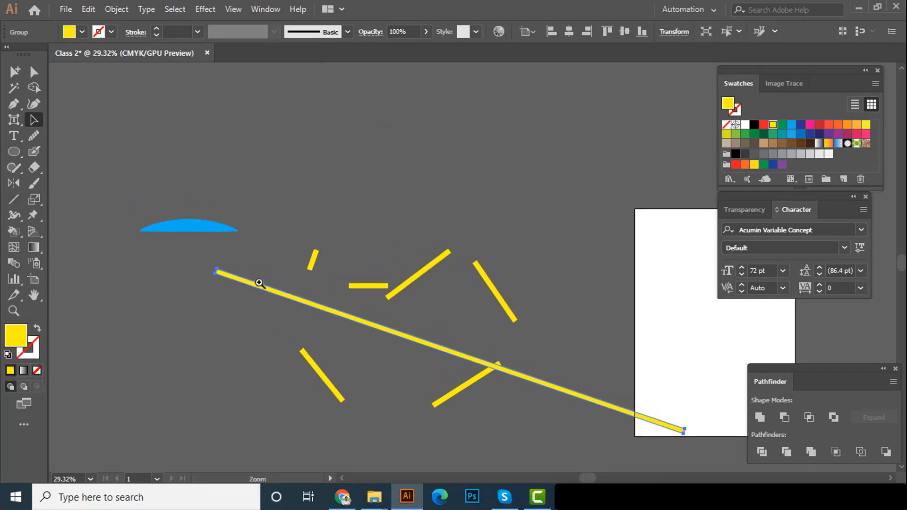
drag(254, 283, 322, 230)
key(i)
click(192, 207)
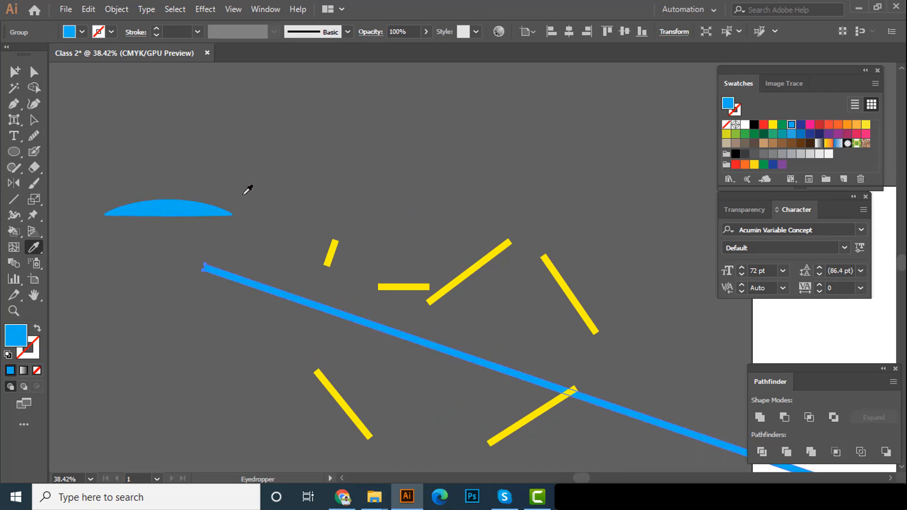
key(v)
click(260, 182)
Select all the practice lines and shapes in the document and delete them
scroll(260, 188, down, 3)
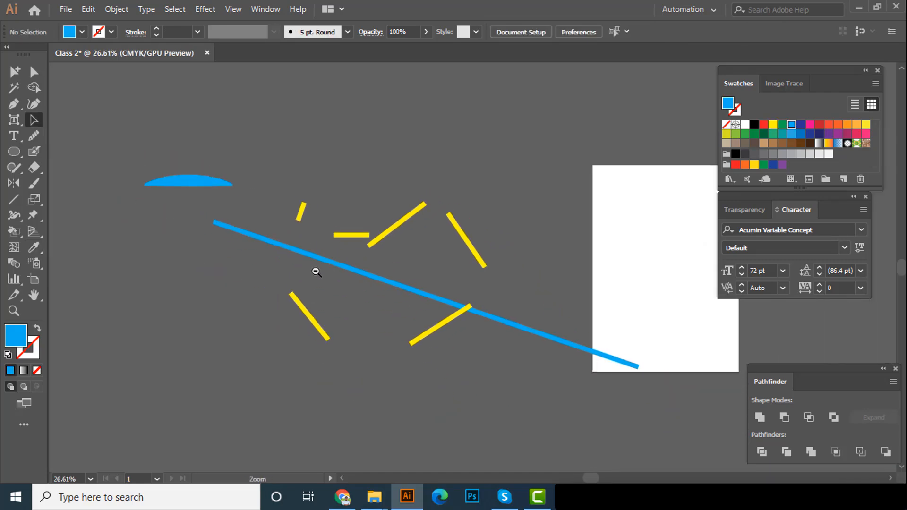
drag(454, 401, 455, 400)
click(455, 403)
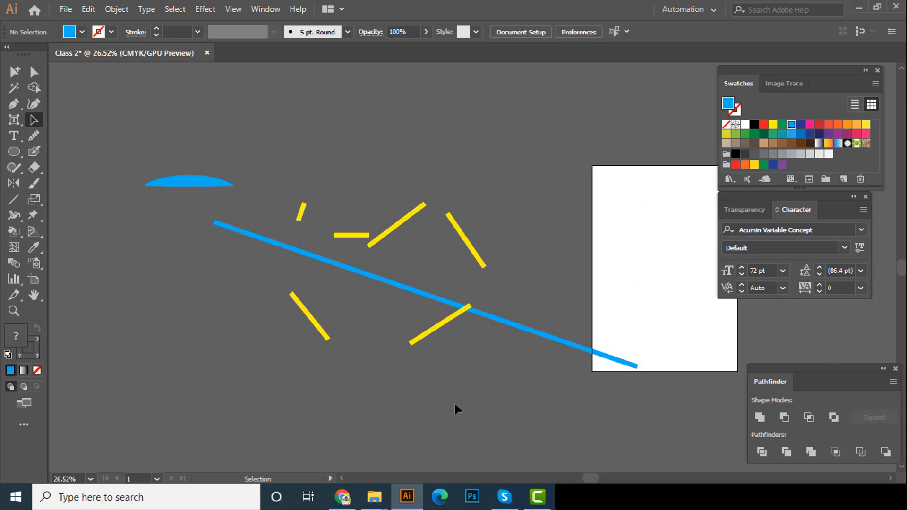
key(ctrl+a)
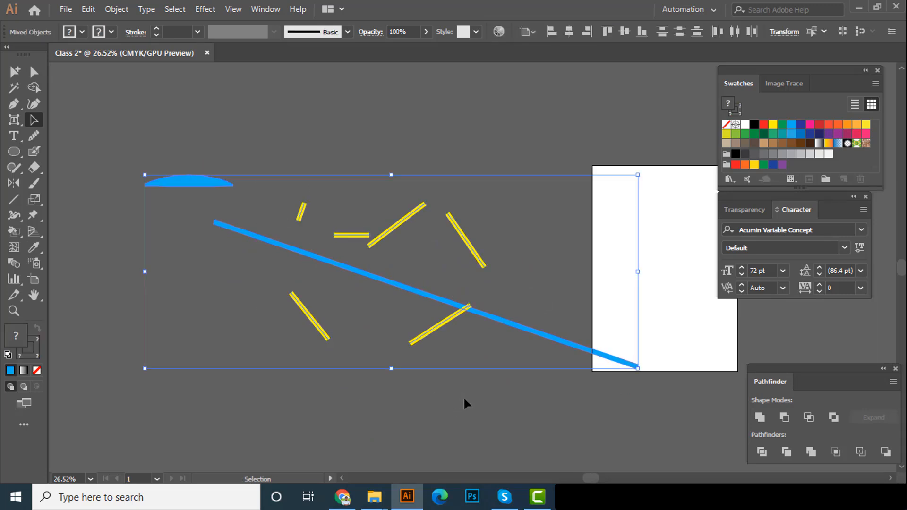
key(Delete)
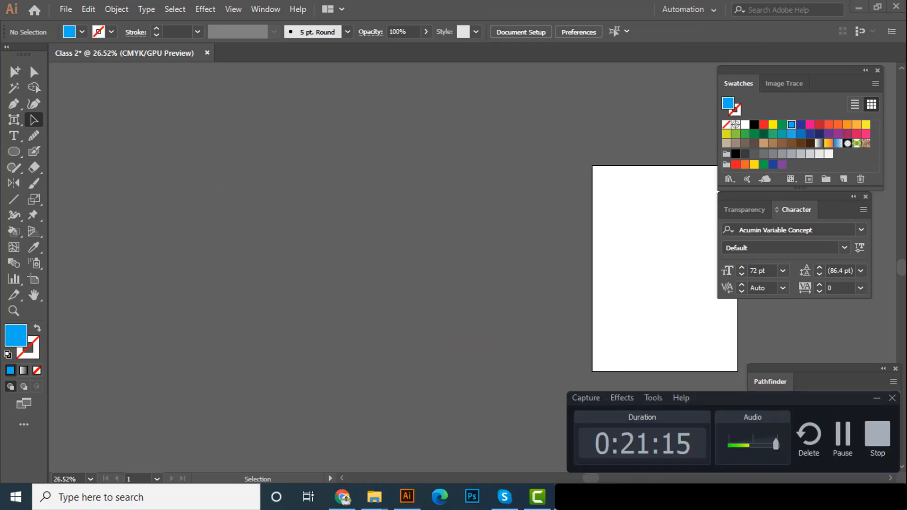
Switch to the course module document in Word to check the class 02 tool list, and return to Illustrator
key(alt+Tab)
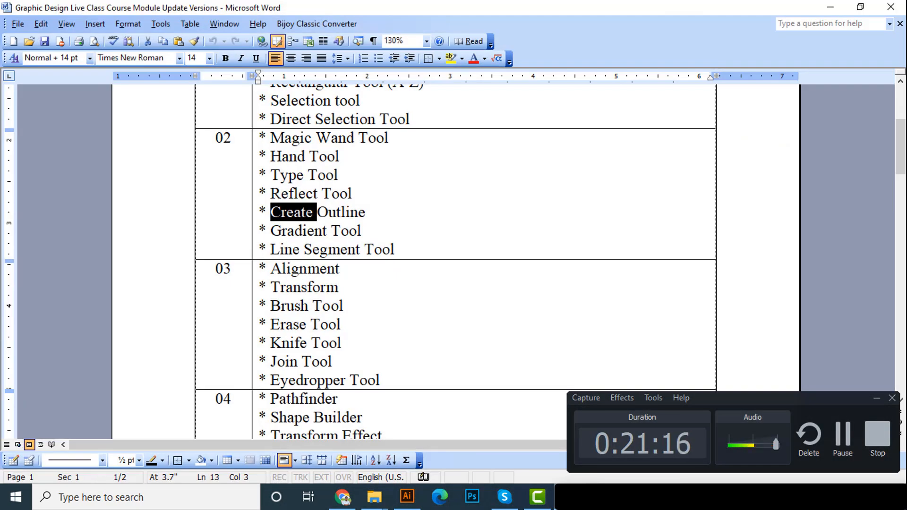
key(alt+Tab)
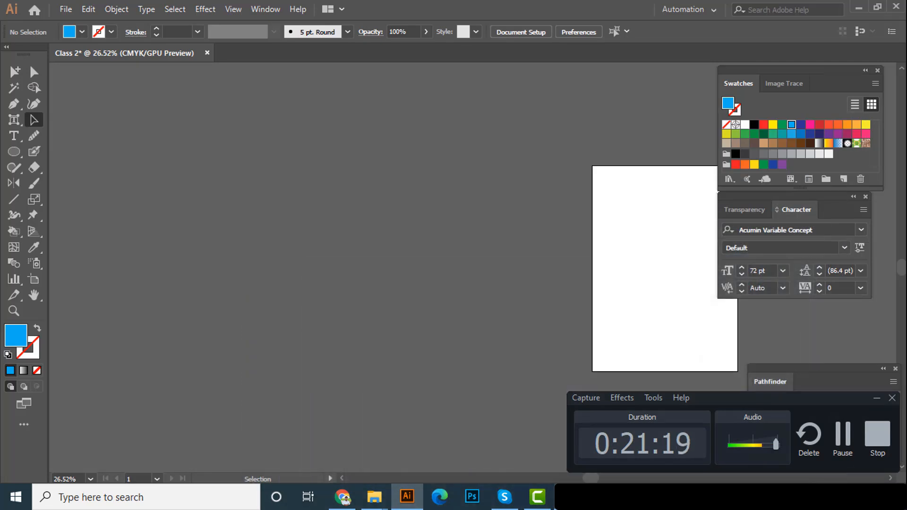